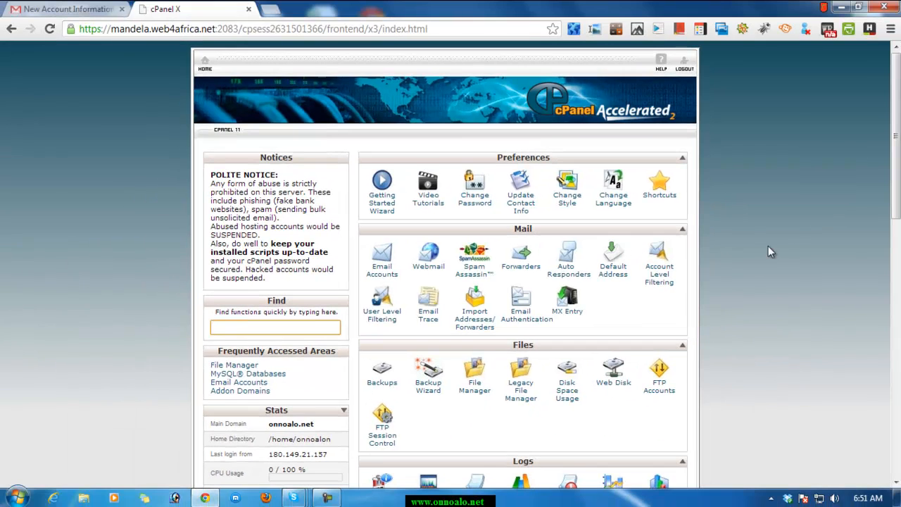
Look through the feature sections of the control panel's home page, from Preferences and Mail to Softaculous Apps Installer.
scroll(834, 238, "down", 1)
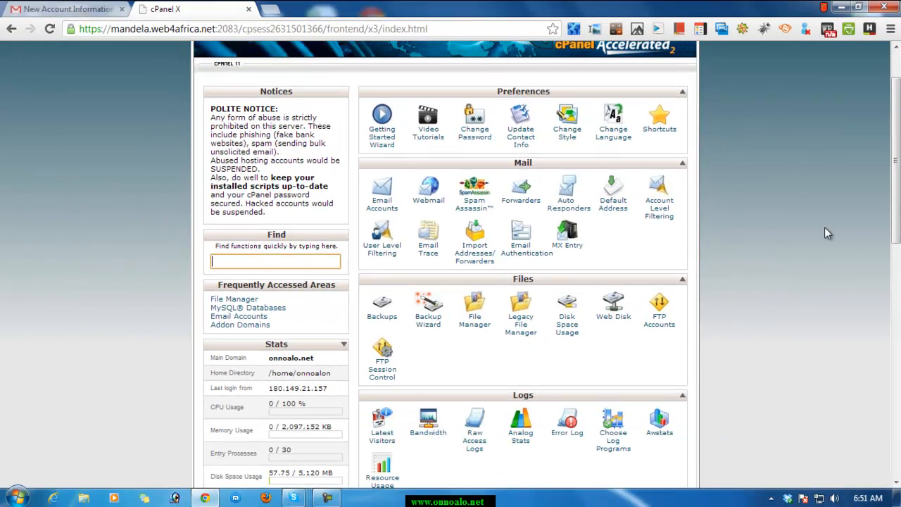
scroll(811, 241, "down", 4)
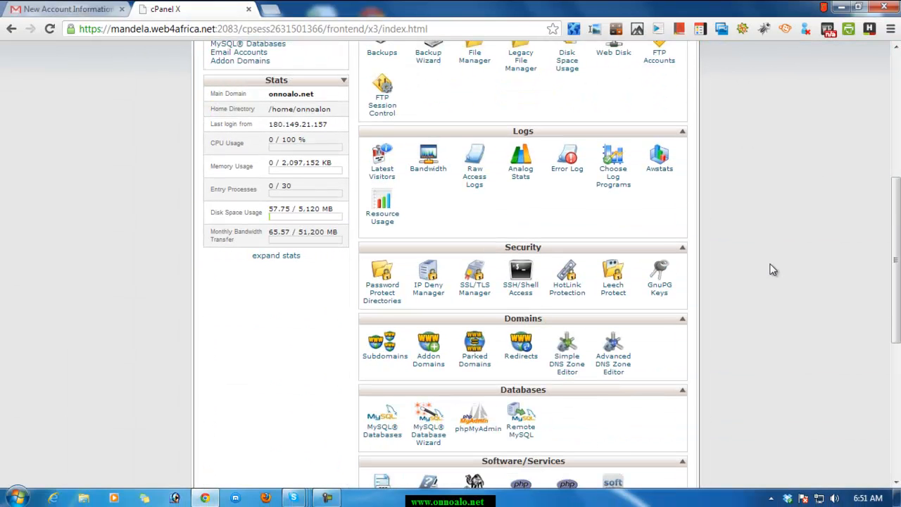
scroll(772, 269, "down", 3)
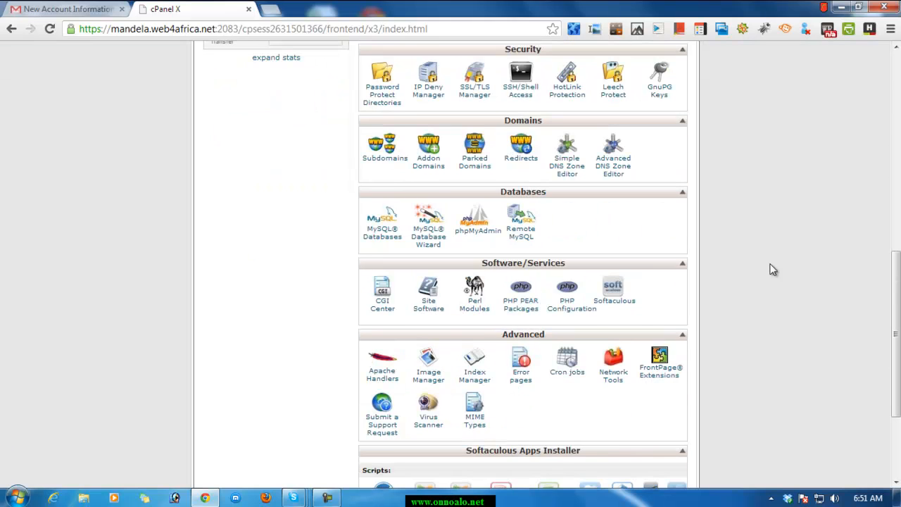
scroll(771, 268, "up", 4)
scroll(772, 269, "down", 3)
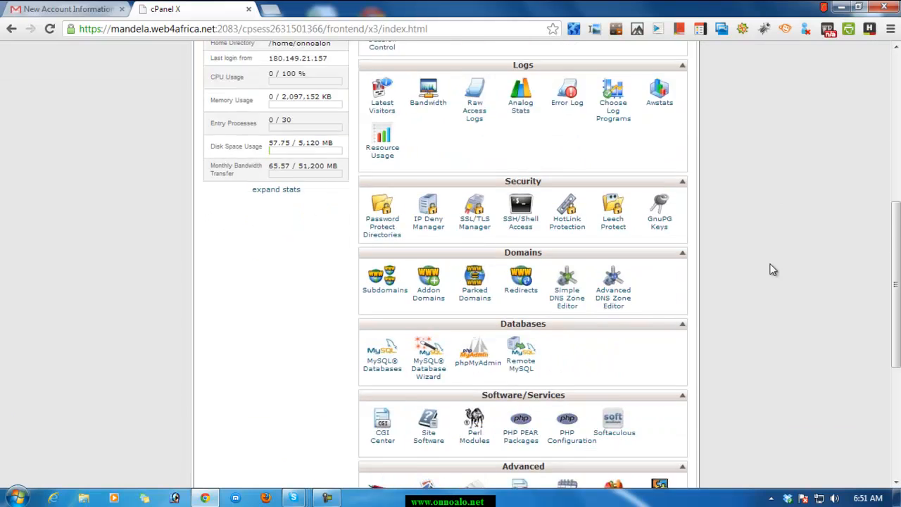
scroll(742, 282, "down", 1)
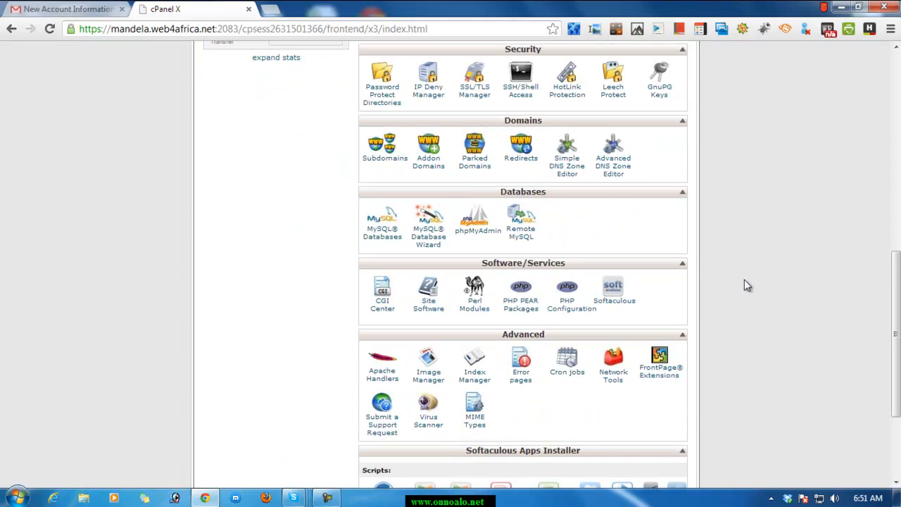
scroll(744, 275, "down", 1)
scroll(744, 237, "up", 8)
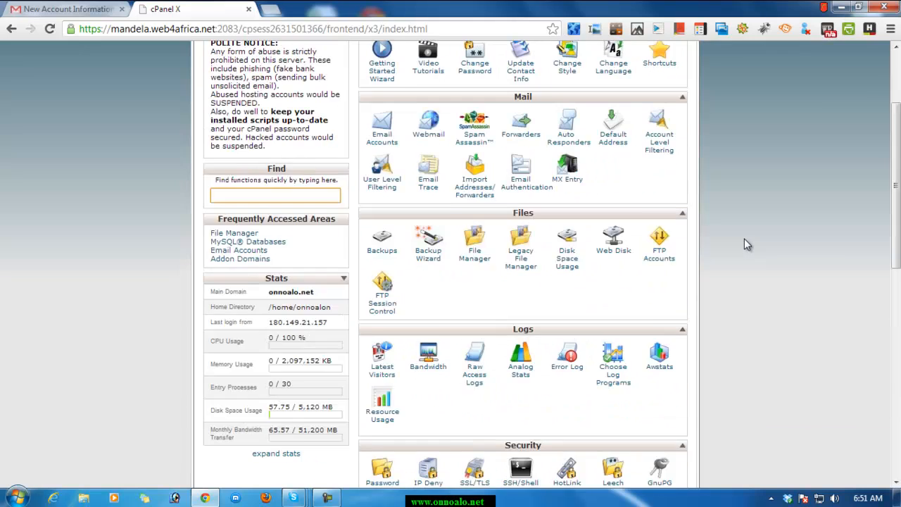
scroll(728, 215, "down", 1)
scroll(716, 210, "up", 2)
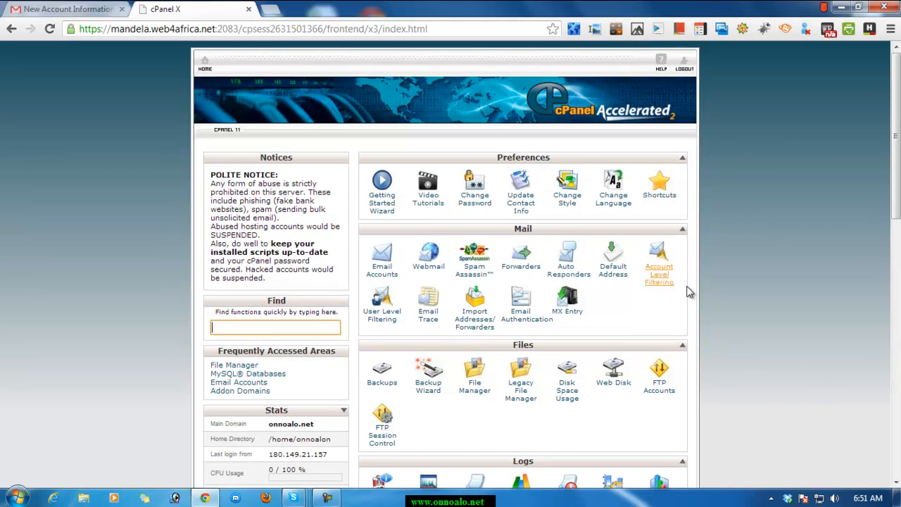
Open the MySQL Database Wizard from the Databases section.
scroll(591, 298, "down", 1)
scroll(620, 324, "down", 3)
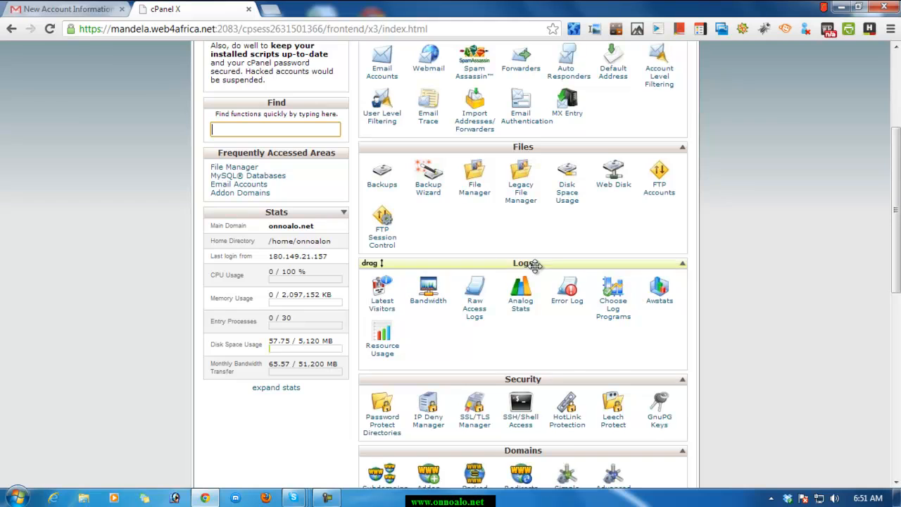
scroll(679, 344, "down", 1)
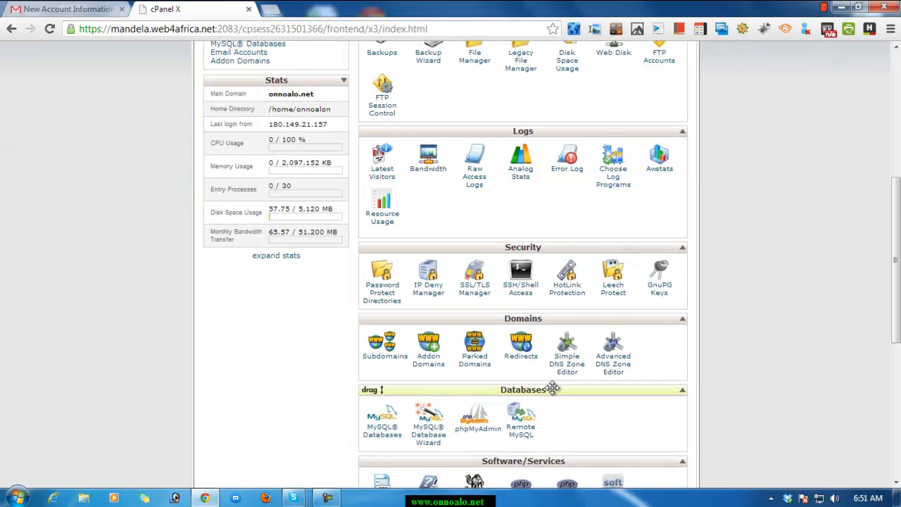
scroll(696, 383, "down", 1)
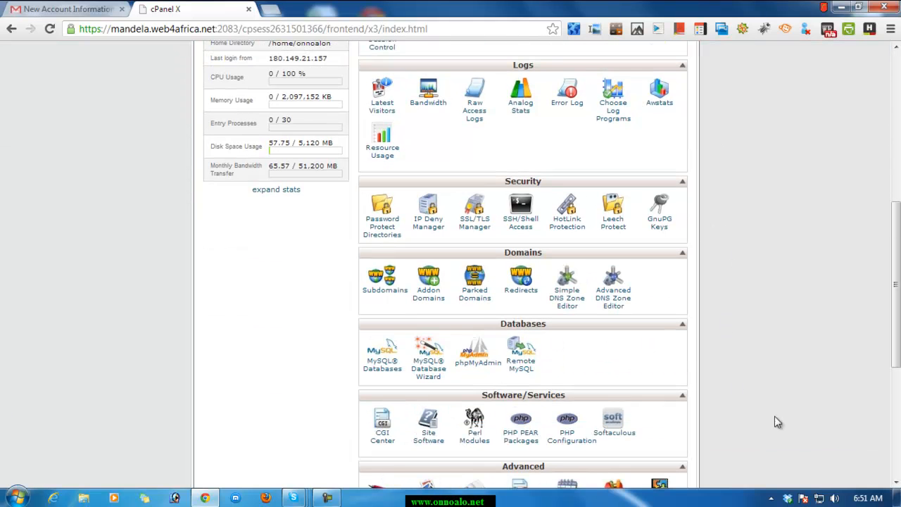
left_click(428, 373)
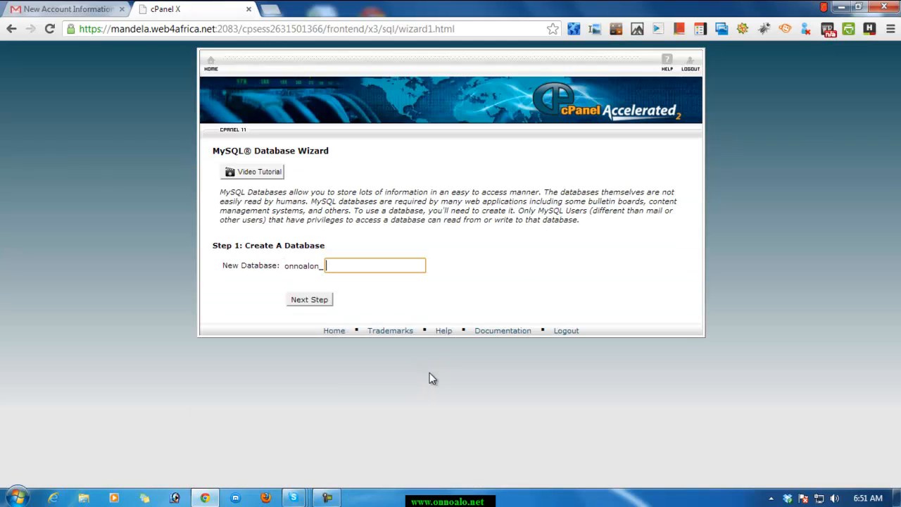
Create a new database with rabbi after the onnoalon_ prefix and continue to the database user stage.
left_click(369, 267)
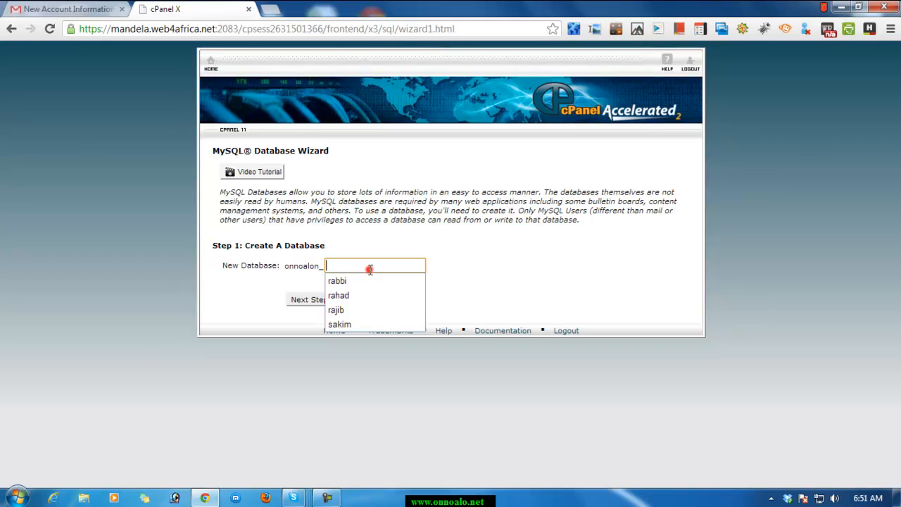
left_click(612, 277)
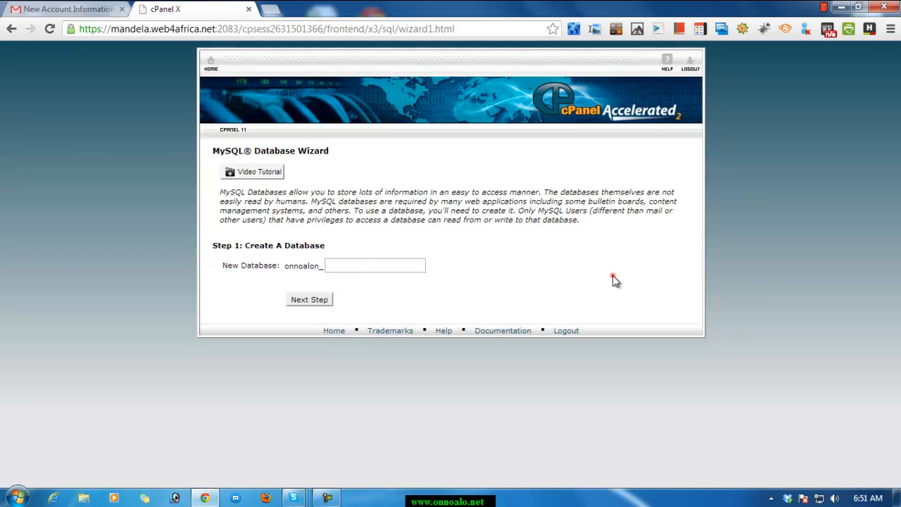
left_click(413, 272)
type("rabbi")
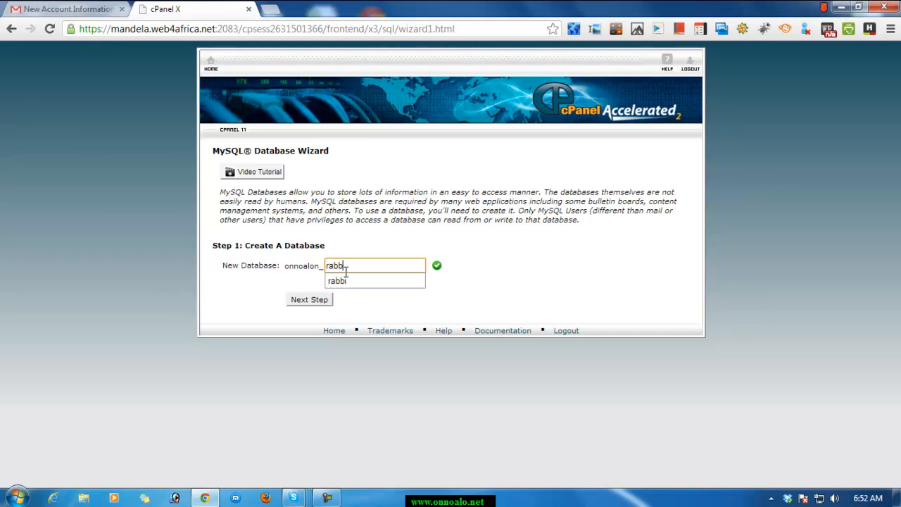
left_click(483, 284)
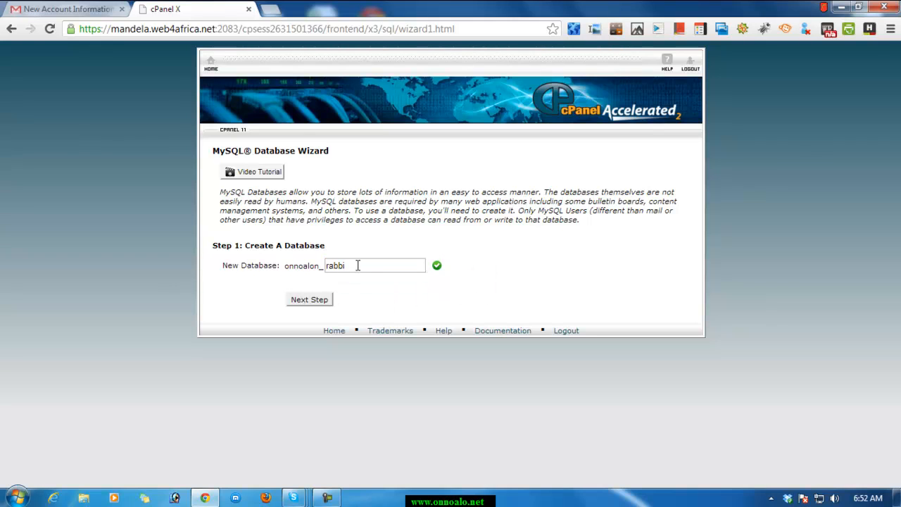
left_click(310, 303)
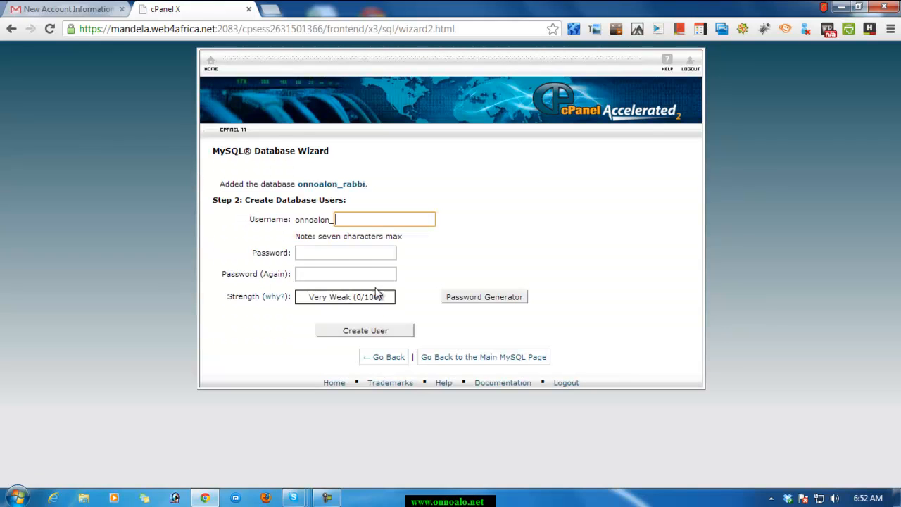
Enter rabbi after the onnoalon_ prefix as the new database user's username.
left_click(357, 221)
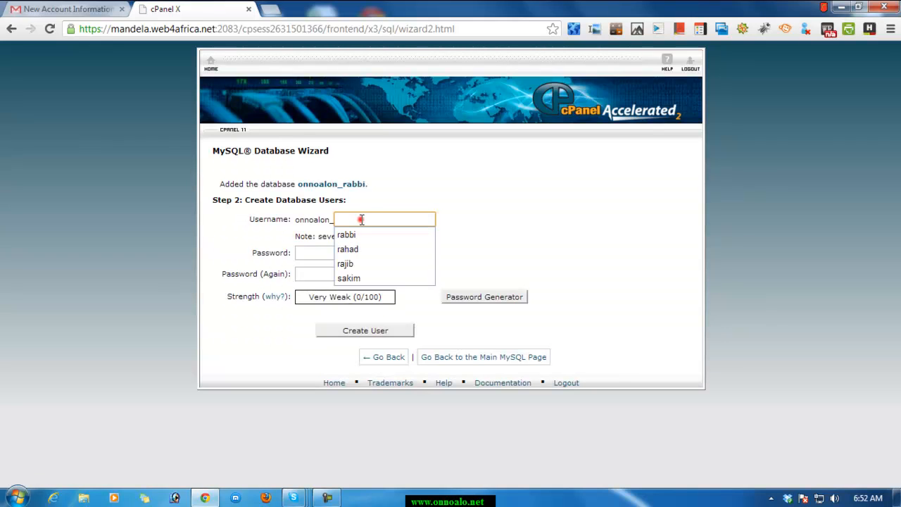
left_click(526, 221)
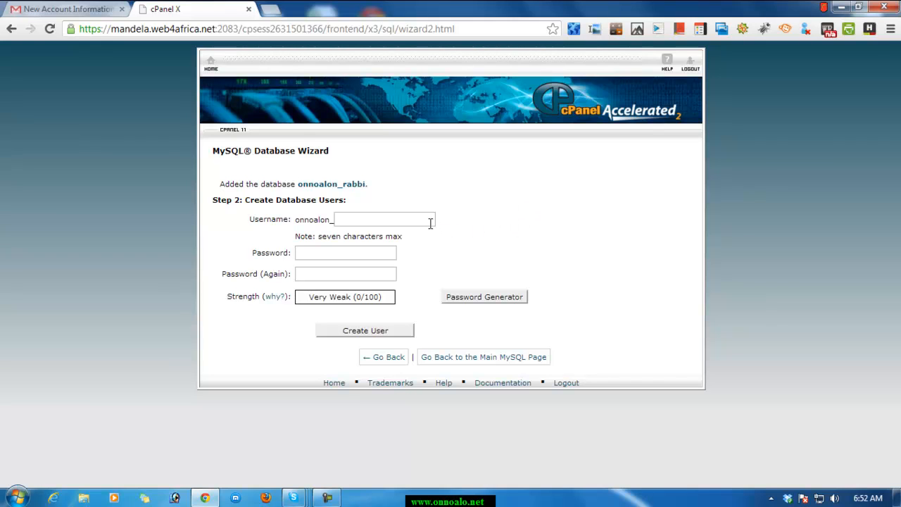
left_click(319, 253)
left_click(322, 274)
left_click(345, 254)
left_click(356, 219)
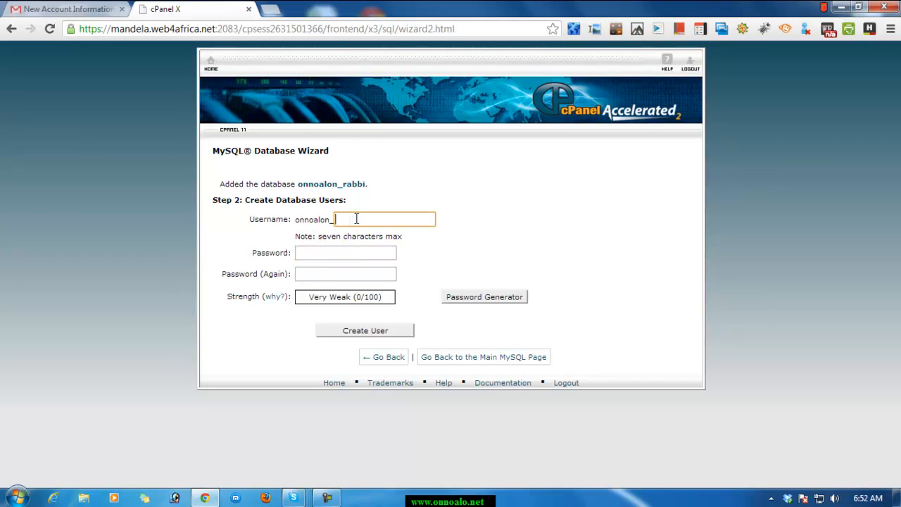
type("rabb")
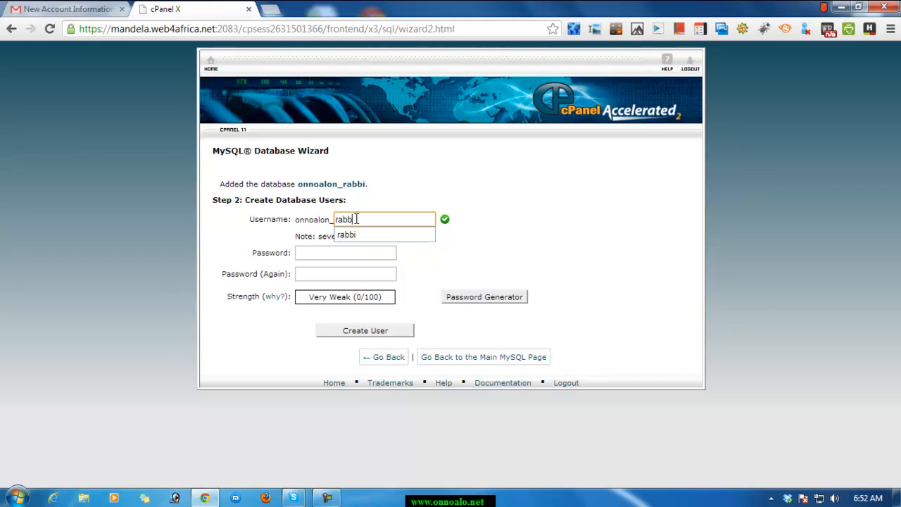
type("i")
Enter a password for the new database user in the Password field.
left_click(313, 256)
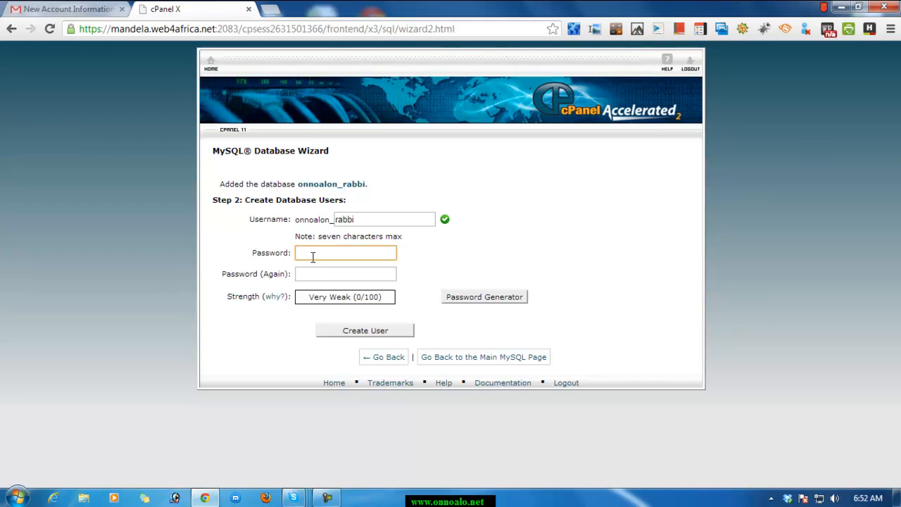
type("12")
type("345")
type("•••••")
left_click(372, 263)
left_click(368, 274)
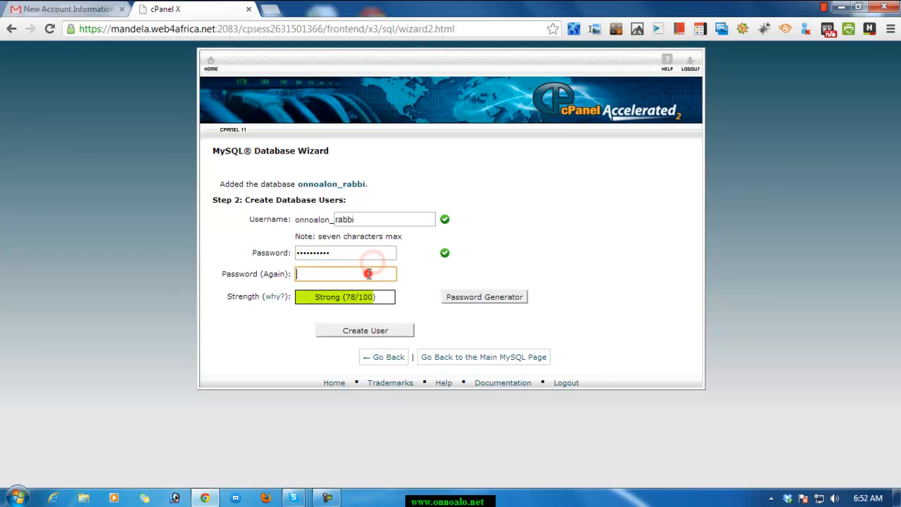
Replace the entry in the Password field, repeat it in Password (Again), and create the database user.
double_click(350, 255)
type("•")
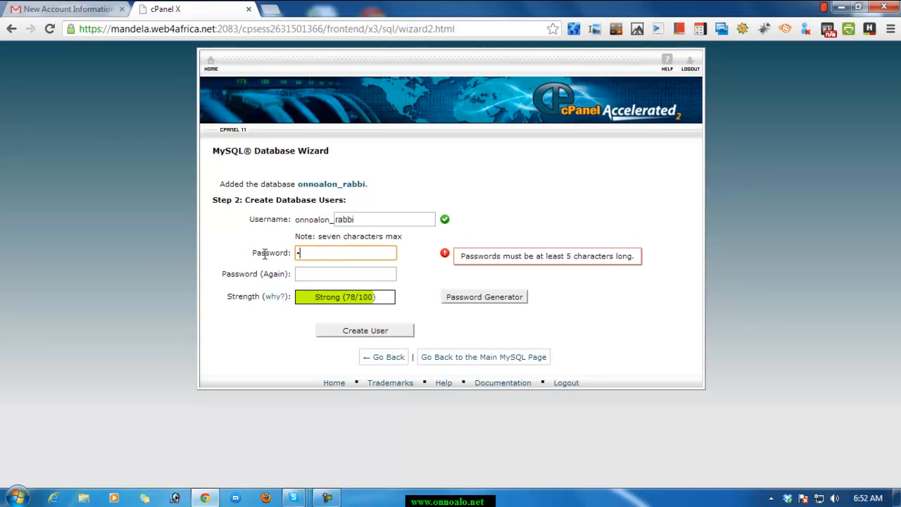
type("••••")
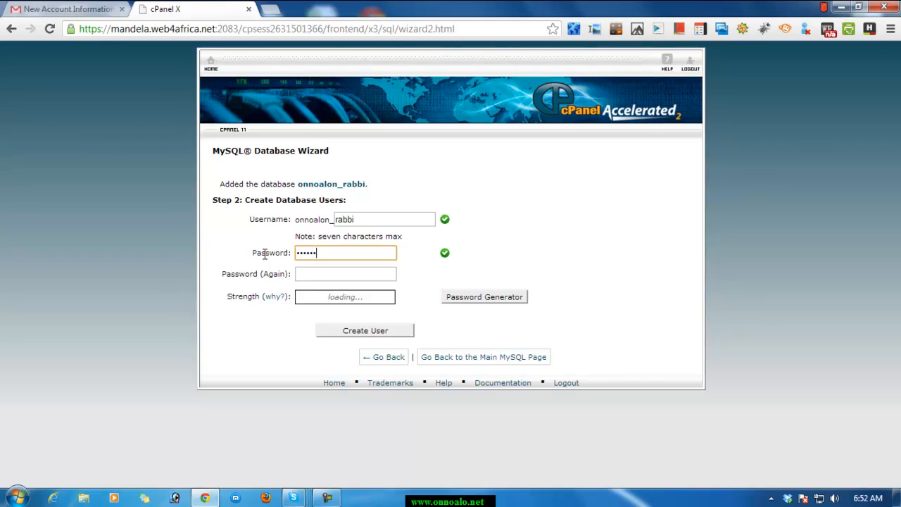
left_click(322, 275)
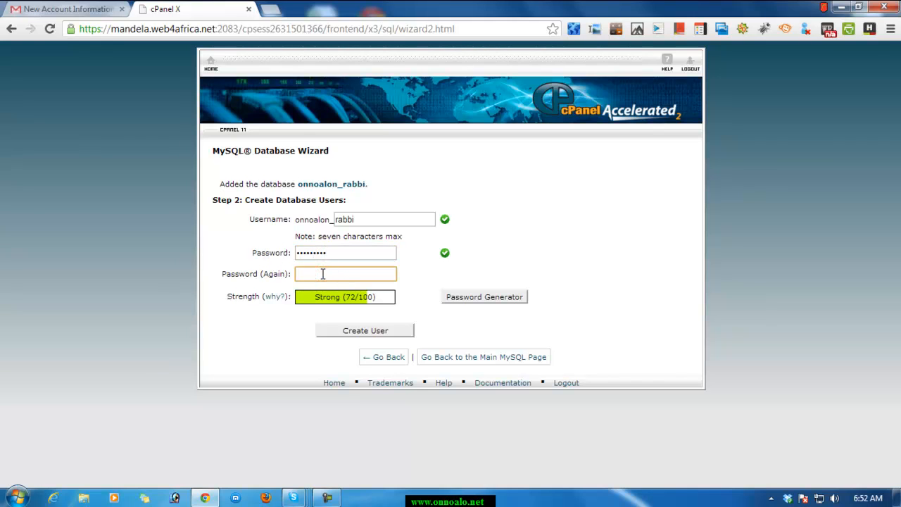
type("•")
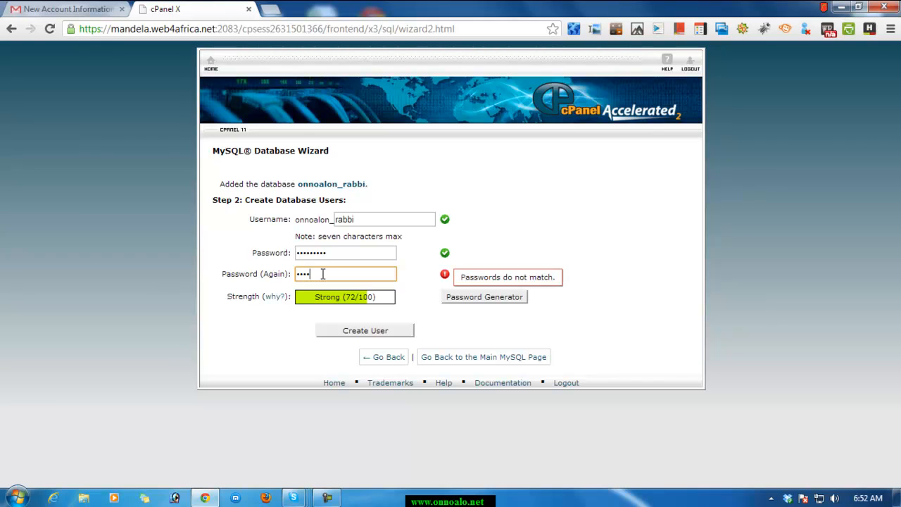
type("••••••••")
left_click(586, 231)
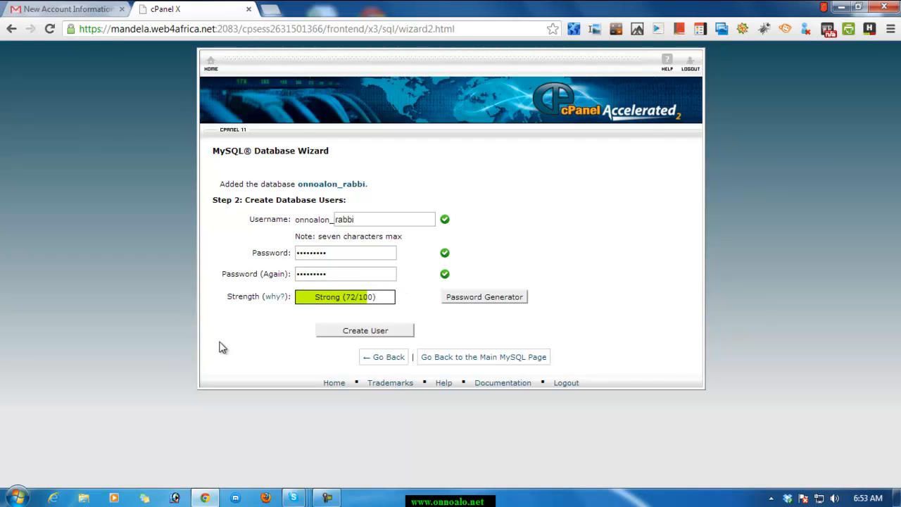
left_click(349, 331)
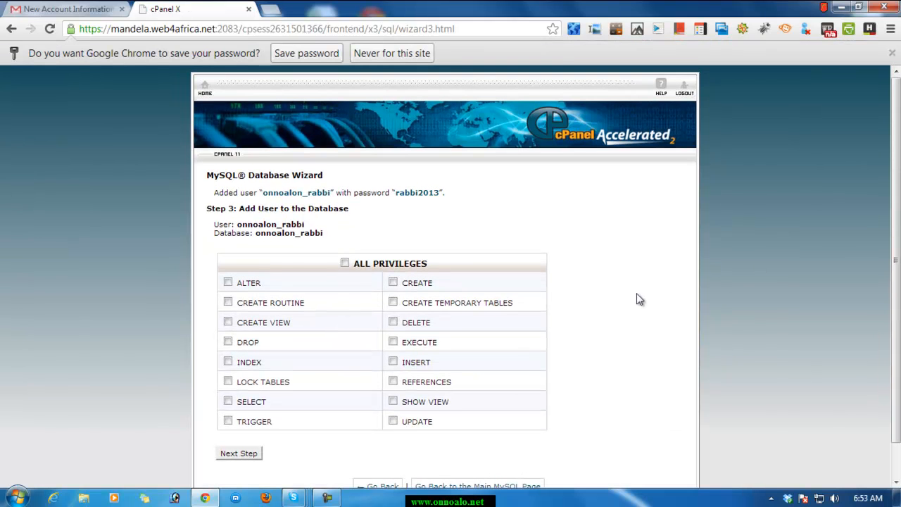
Grant the database user ALL PRIVILEGES on the database and continue to the wizard's final stage.
scroll(636, 296, "down", 1)
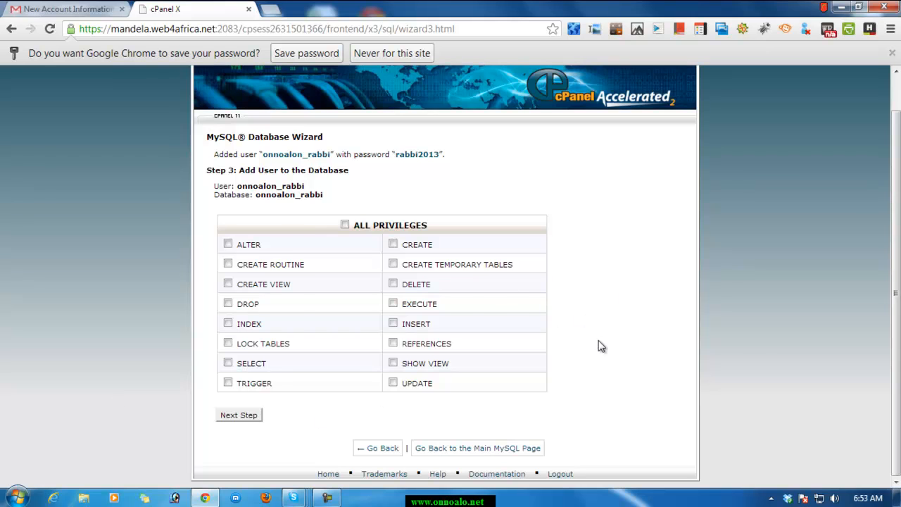
scroll(598, 344, "up", 1)
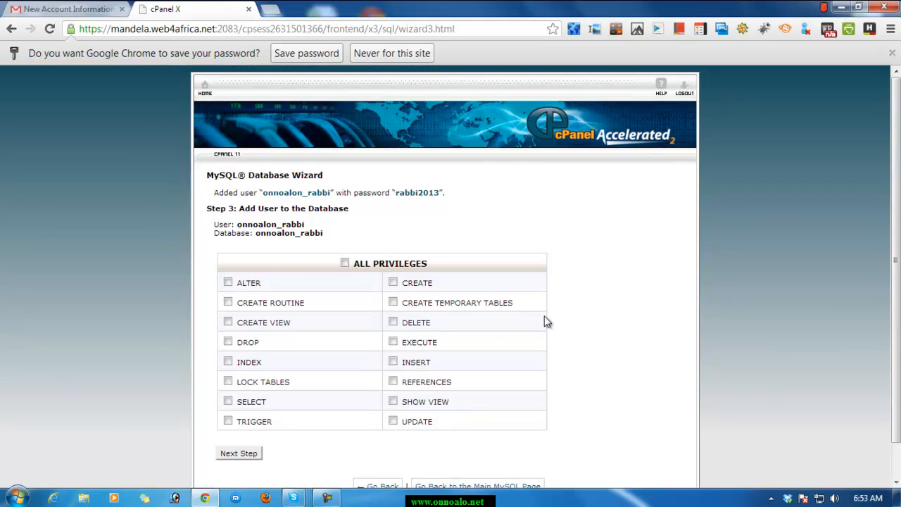
left_click(345, 263)
scroll(603, 286, "down", 1)
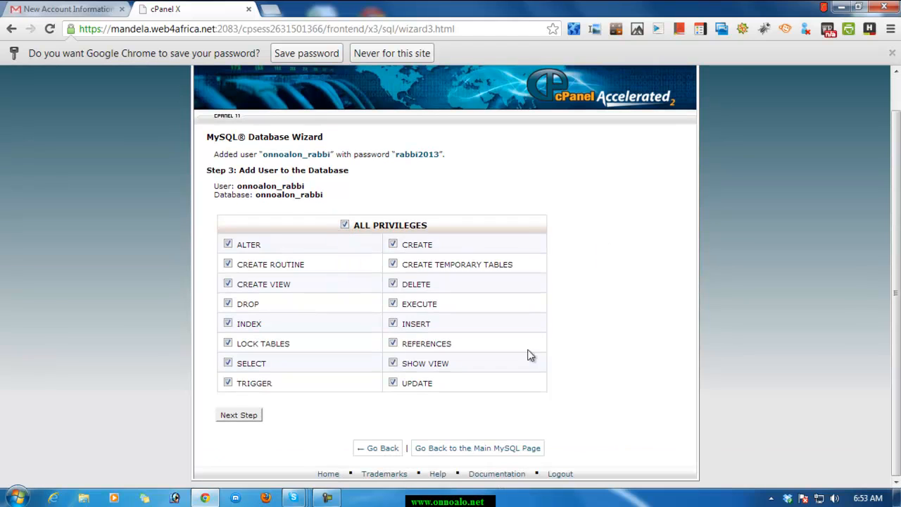
left_click(240, 415)
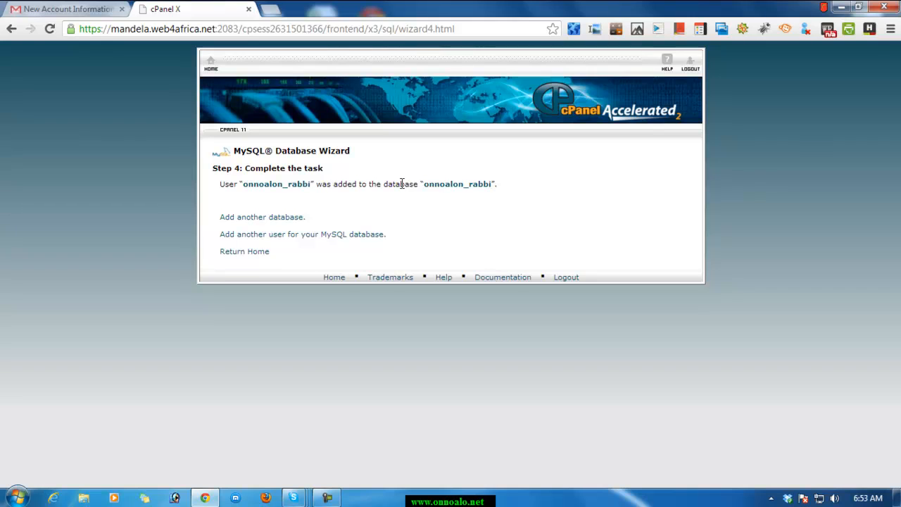
Copy the completion line that names the added user and its database.
left_click(482, 209)
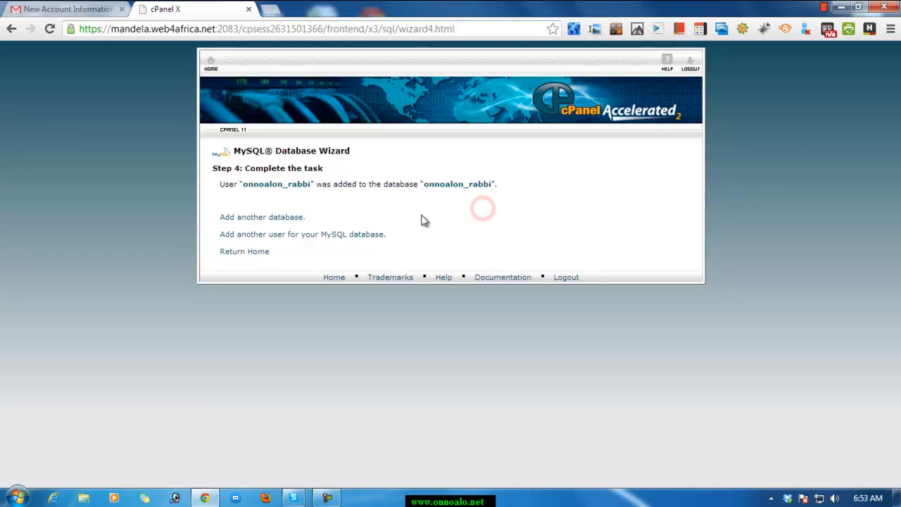
double_click(218, 185)
left_click(312, 200)
left_click_drag(220, 184, 501, 184)
right_click(484, 186)
left_click(513, 200)
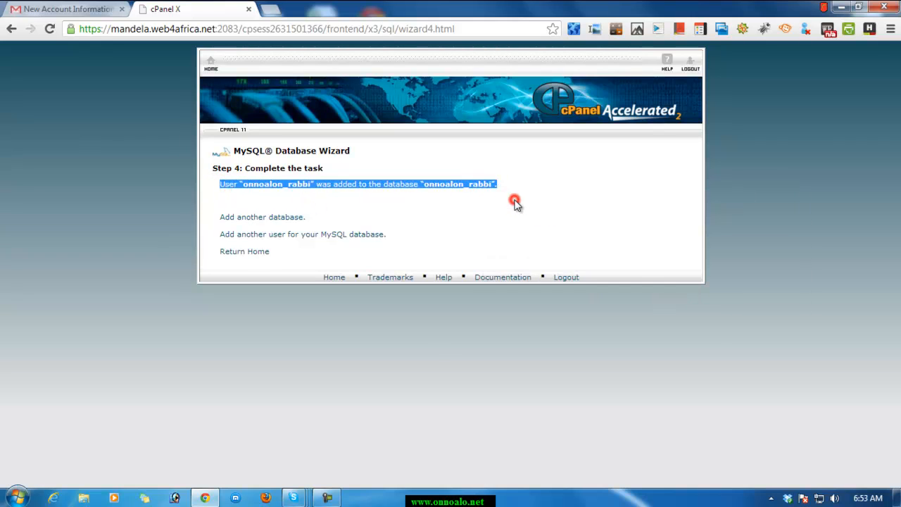
Open Notepad and paste the copied completion line into a blank note.
left_click(7, 495)
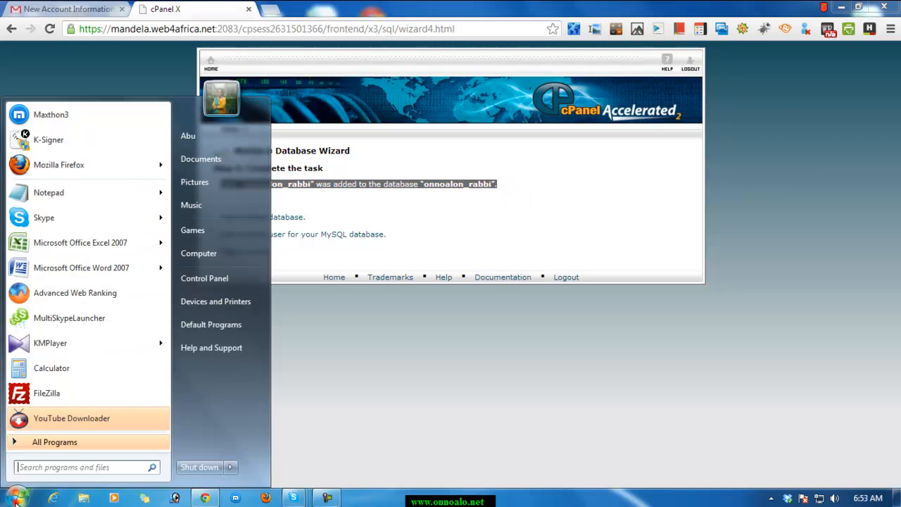
left_click(86, 197)
right_click(697, 202)
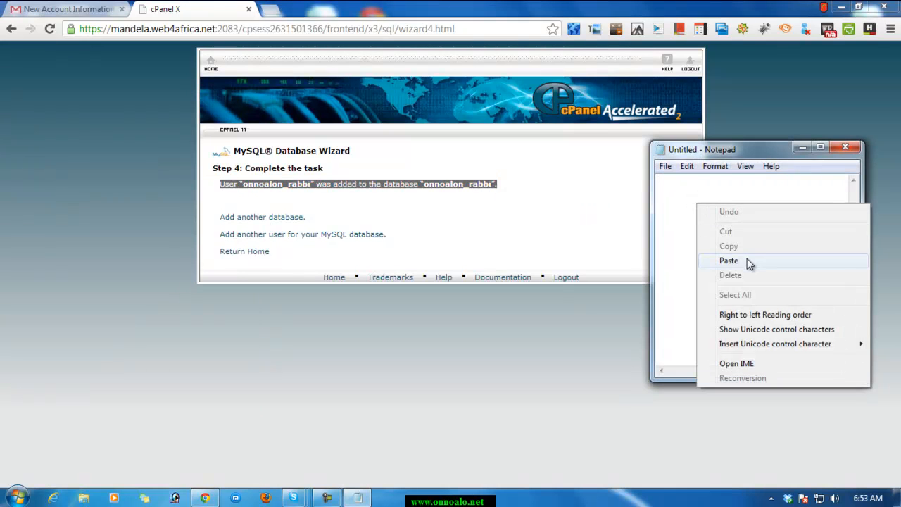
left_click(728, 260)
Note the database user's password on a separate line below the pasted text and switch back to the browser.
left_click(820, 146)
left_click(383, 44)
key("Return")
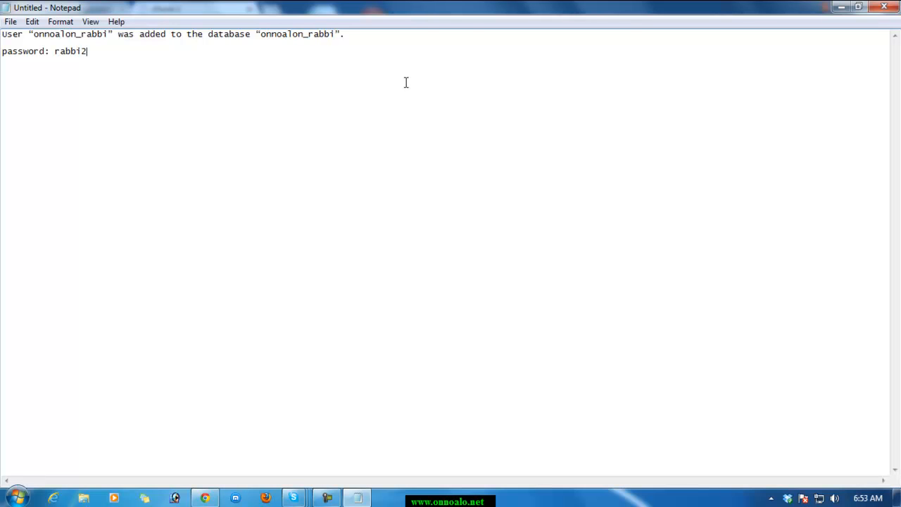
left_click(858, 6)
left_click(275, 312)
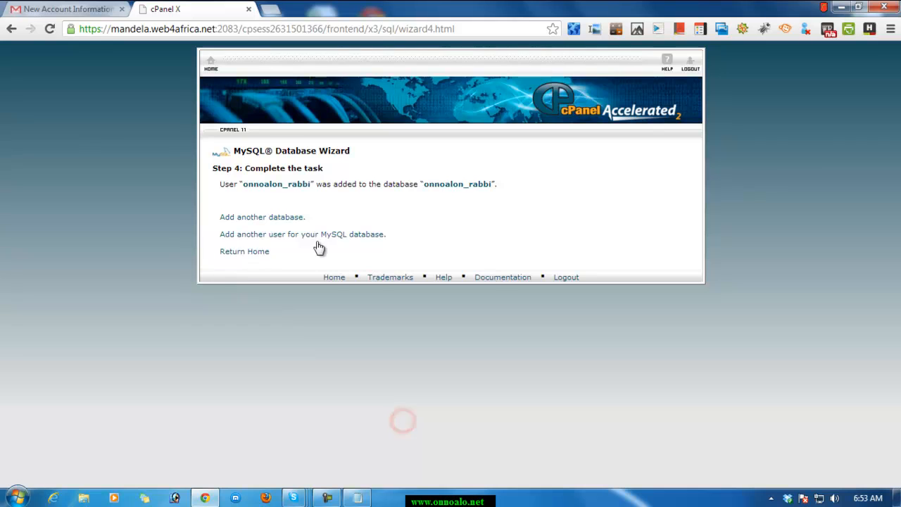
Return to the cPanel home page from the wizard and open MySQL Databases.
left_click(230, 255)
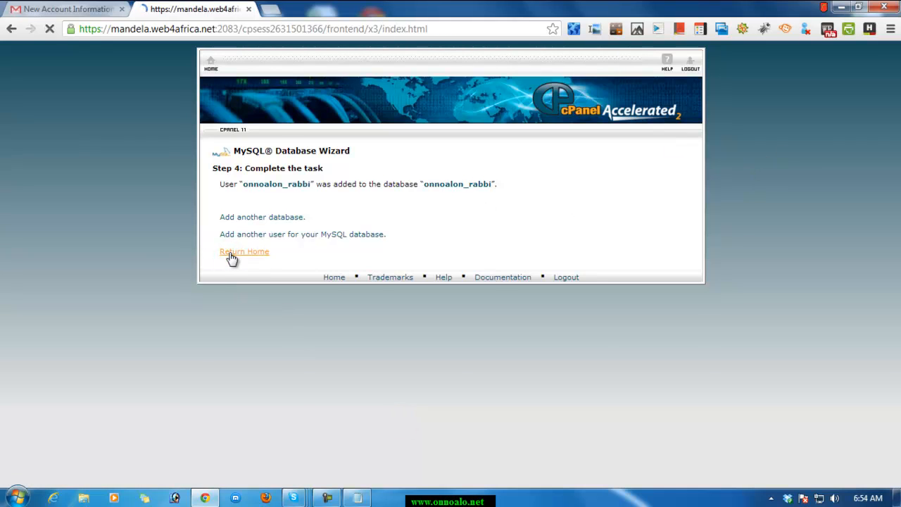
scroll(713, 362, "down", 4)
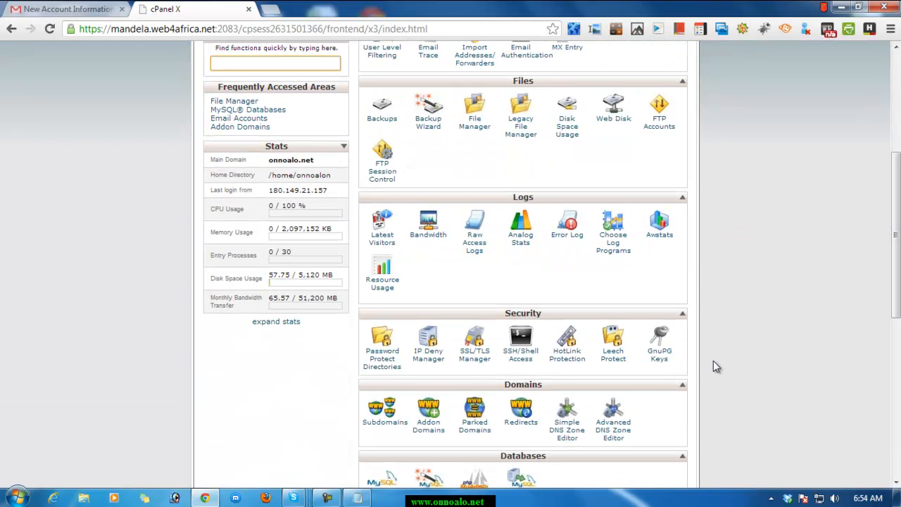
scroll(713, 365, "up", 2)
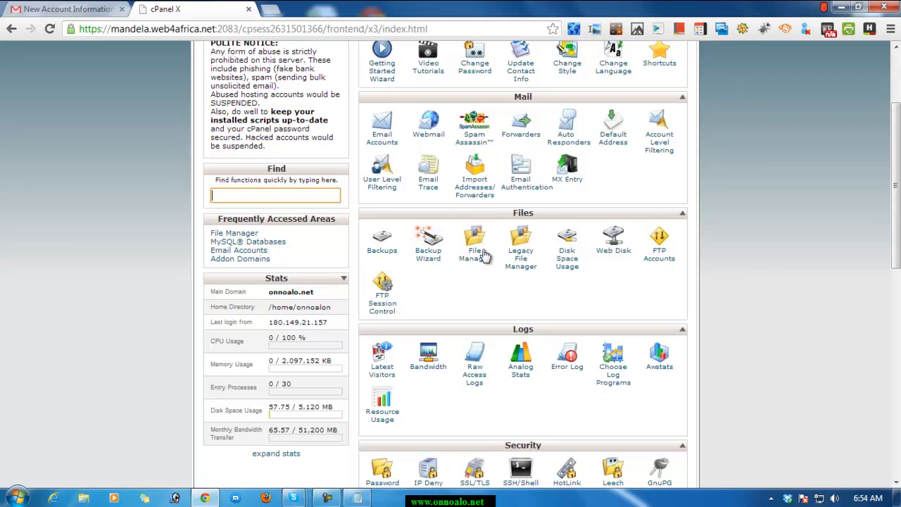
scroll(781, 276, "up", 2)
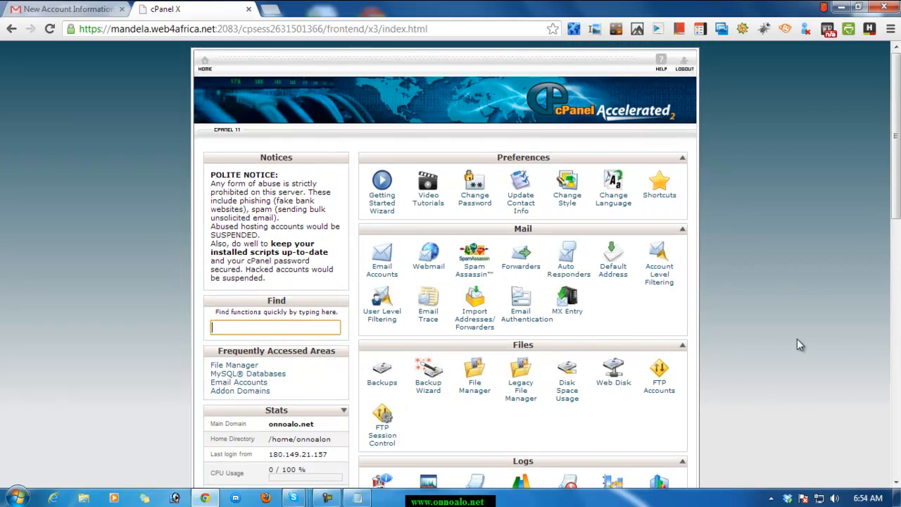
scroll(797, 338, "down", 1)
scroll(768, 318, "down", 5)
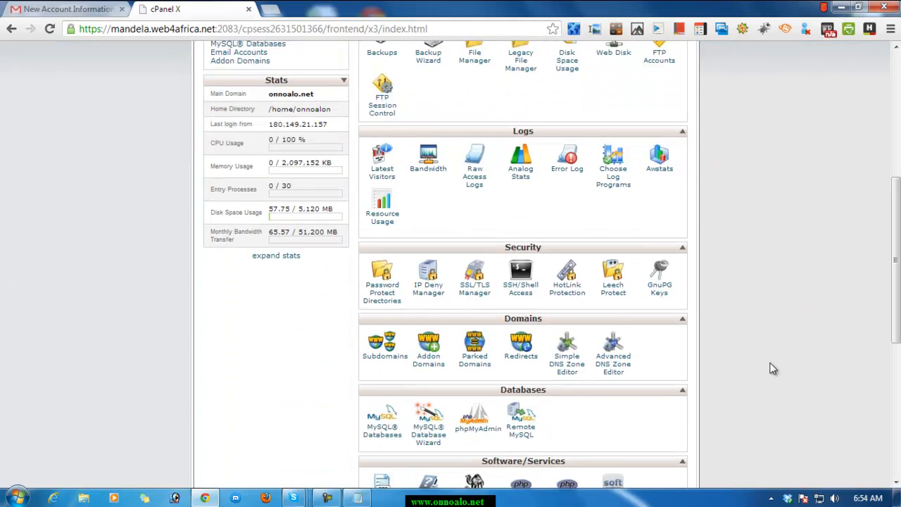
scroll(739, 368, "down", 2)
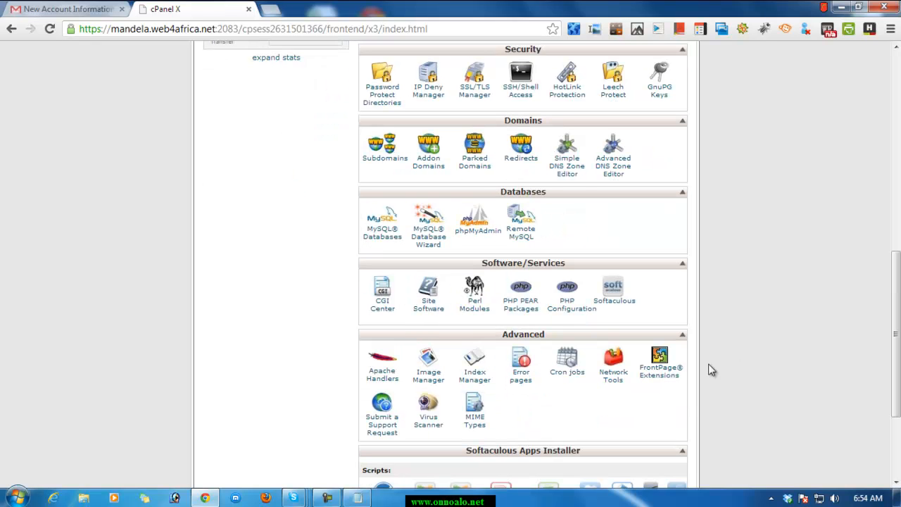
left_click(381, 225)
Examine the Current Databases and Current Users lists for the new database and its assigned user.
scroll(603, 316, "down", 3)
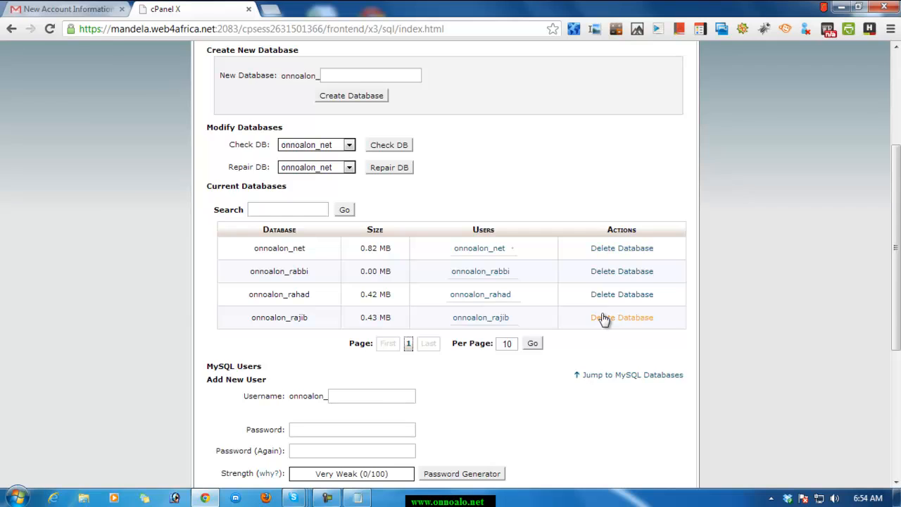
scroll(603, 318, "down", 2)
scroll(603, 318, "down", 2)
scroll(603, 319, "up", 2)
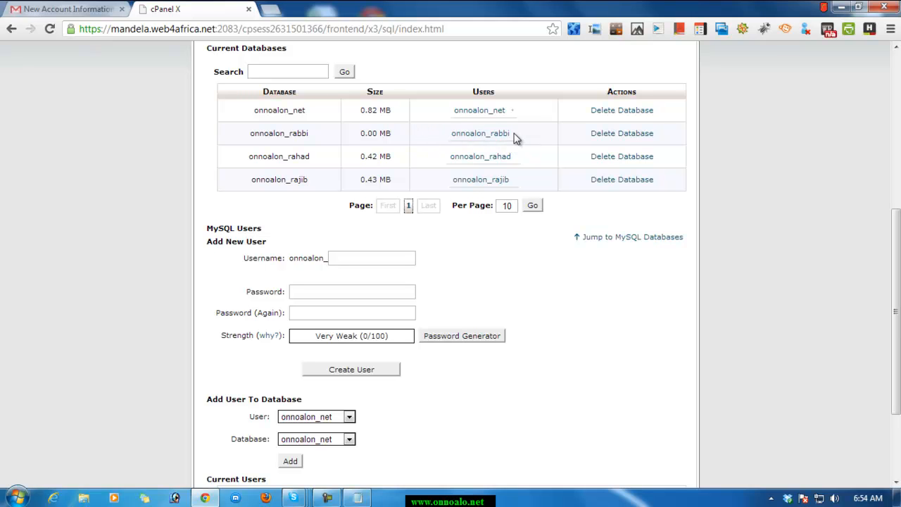
scroll(766, 213, "down", 1)
scroll(763, 207, "down", 1)
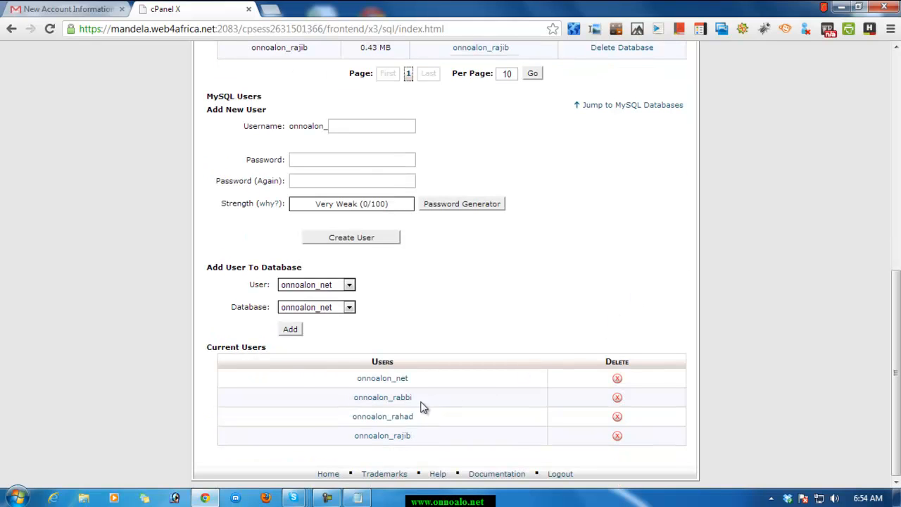
scroll(559, 374, "up", 7)
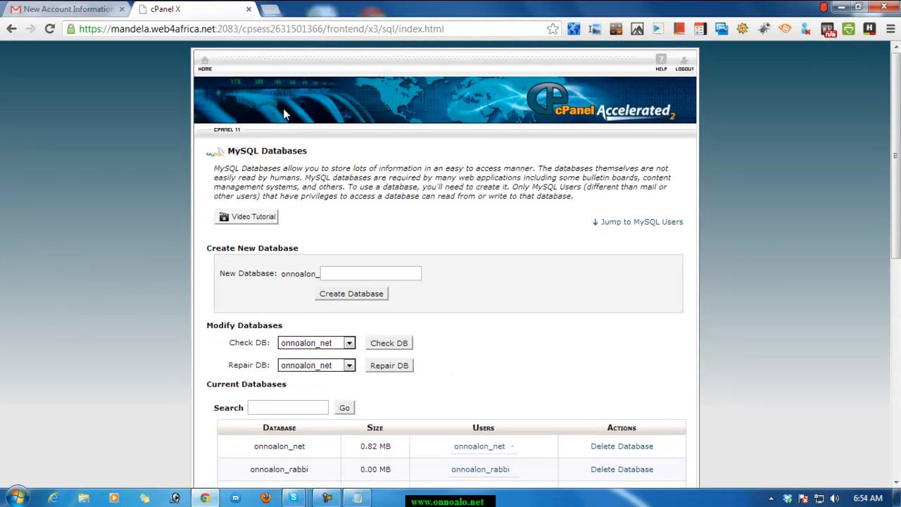
Go back to the cPanel home page and open the File Manager in its own browser tab.
left_click(204, 76)
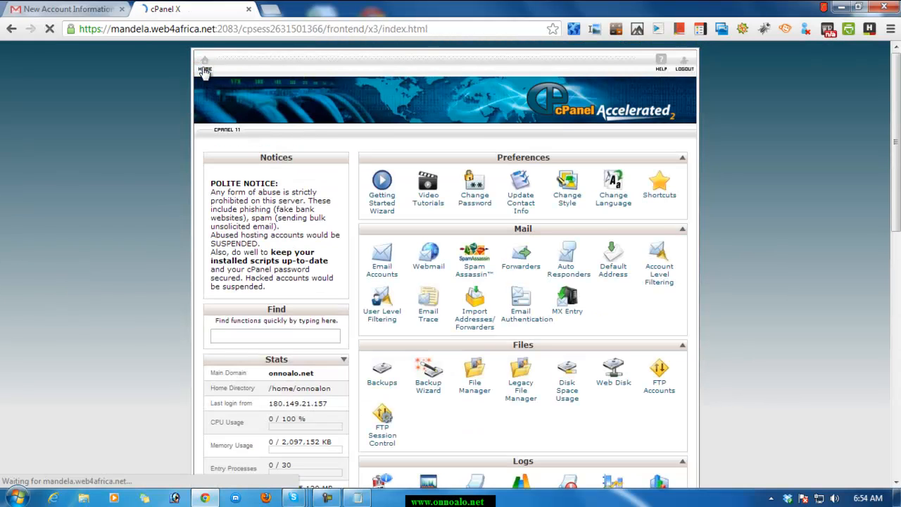
scroll(797, 370, "down", 1)
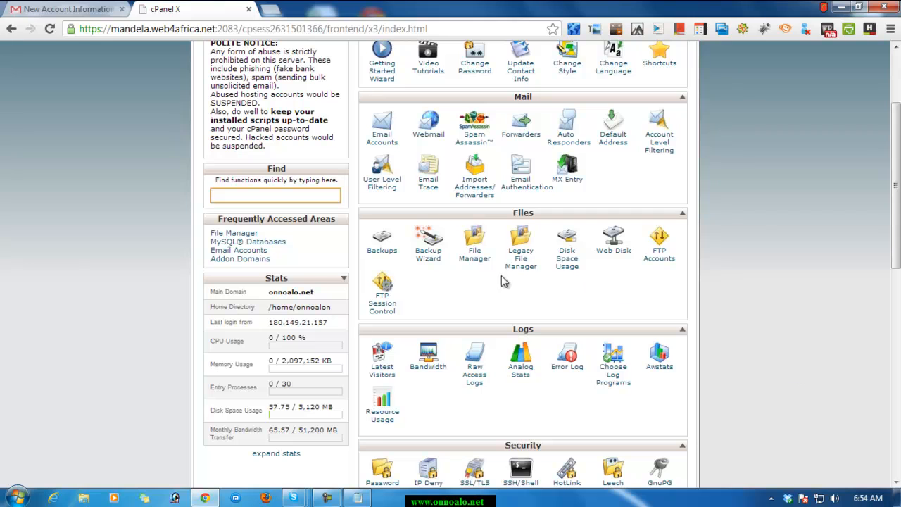
left_click(473, 258)
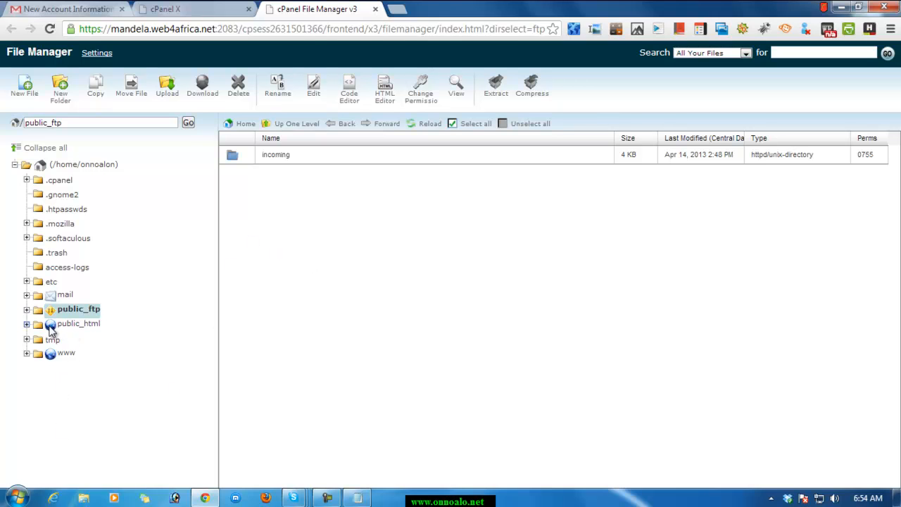
left_click(376, 9)
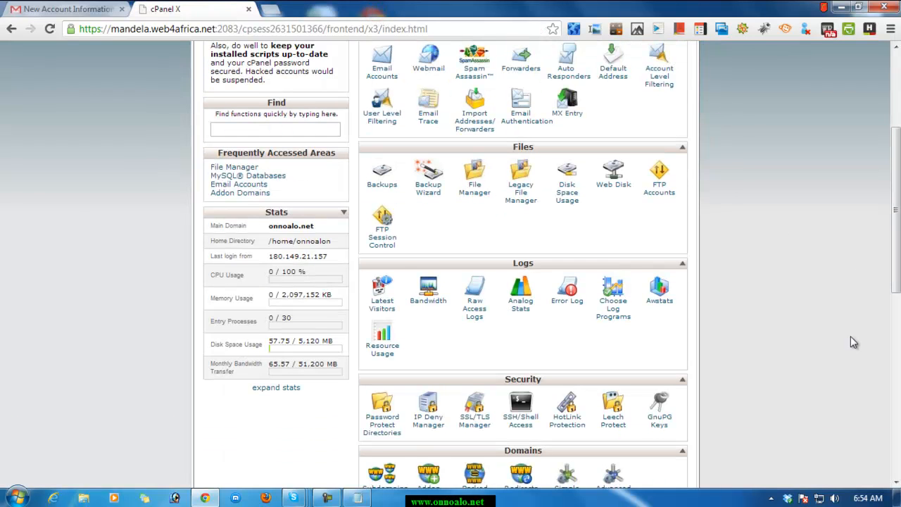
left_click(473, 188)
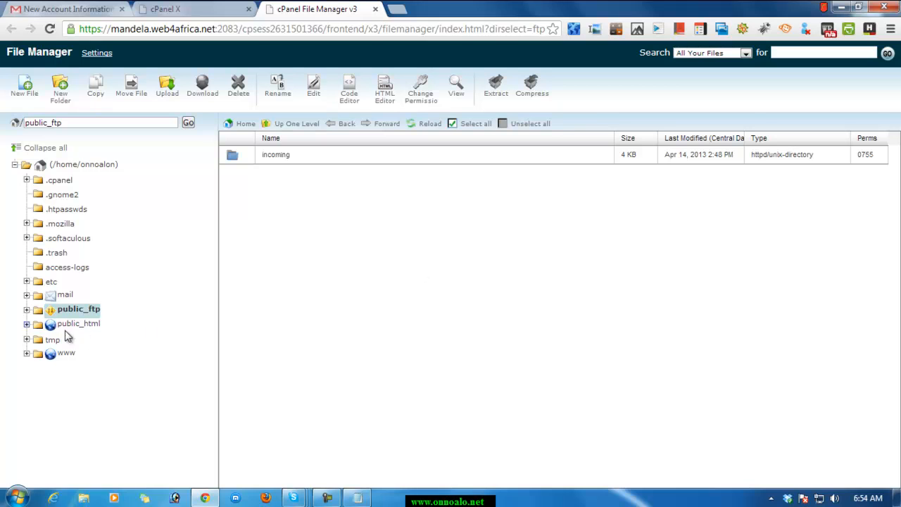
Open the rabbi folder inside public_html in the File Manager.
left_click(53, 327)
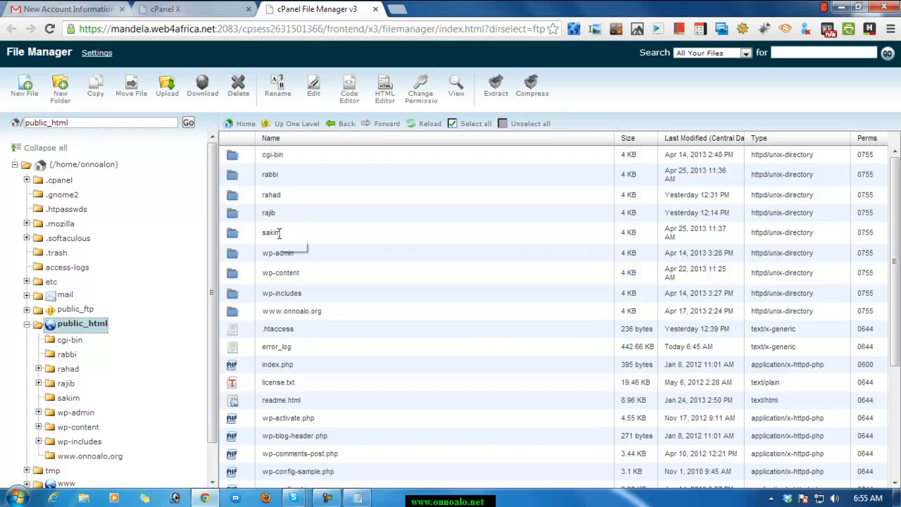
left_click(268, 176)
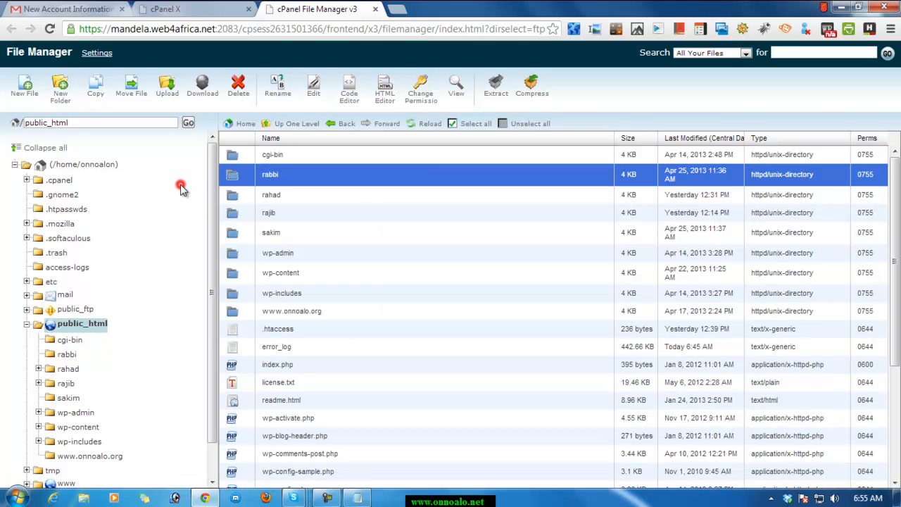
left_click(234, 178)
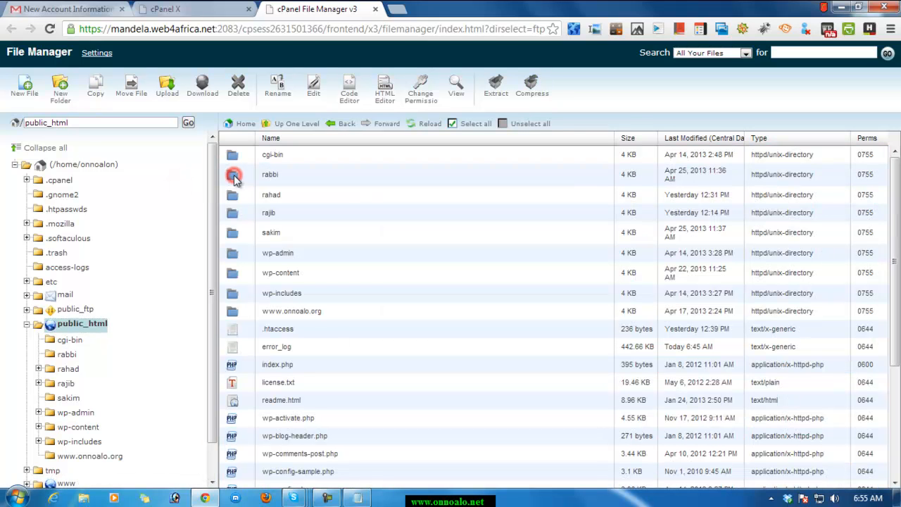
double_click(234, 177)
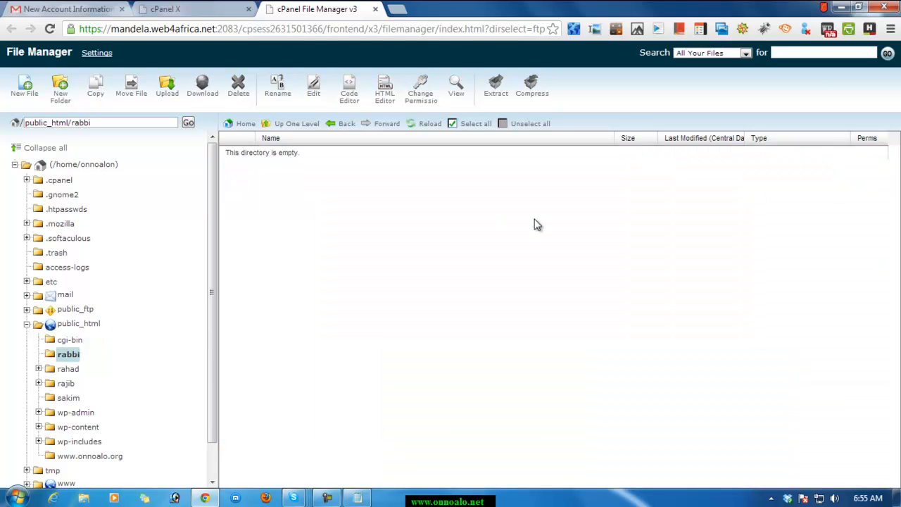
Open wordpress.org in a new browser tab and download the .tar.gz package of WordPress 3.5.1.
left_click(390, 8)
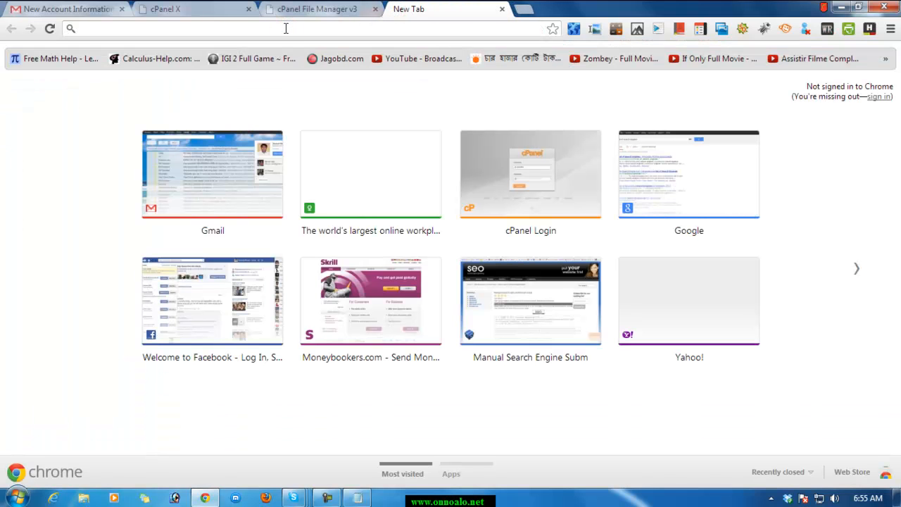
type("www.")
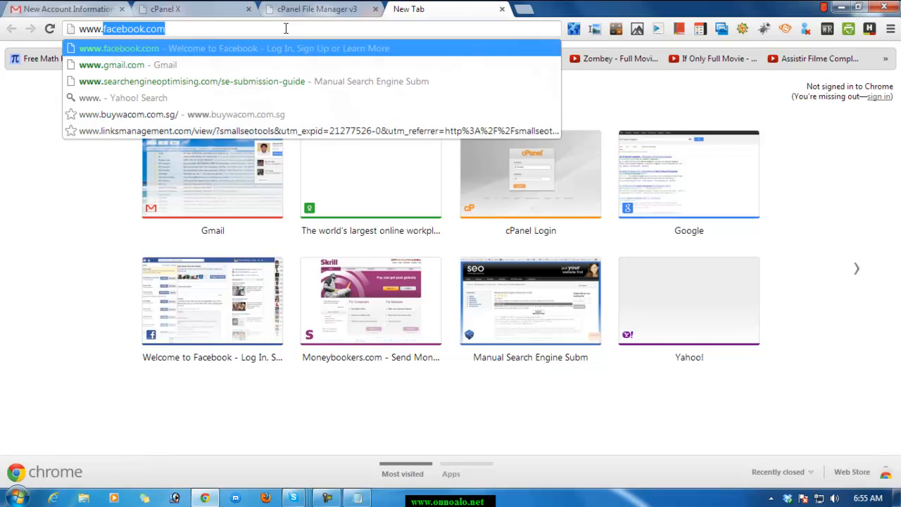
type("wordp")
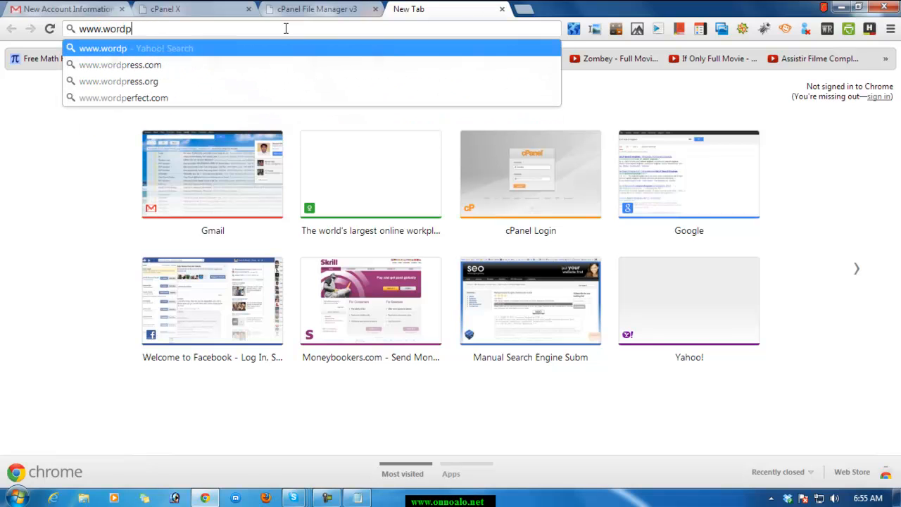
type("ress.org")
key("Return")
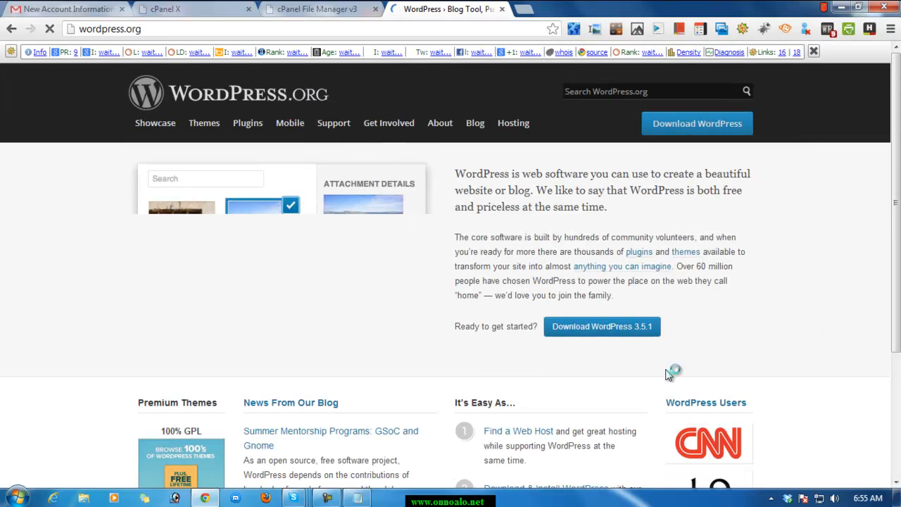
left_click(597, 327)
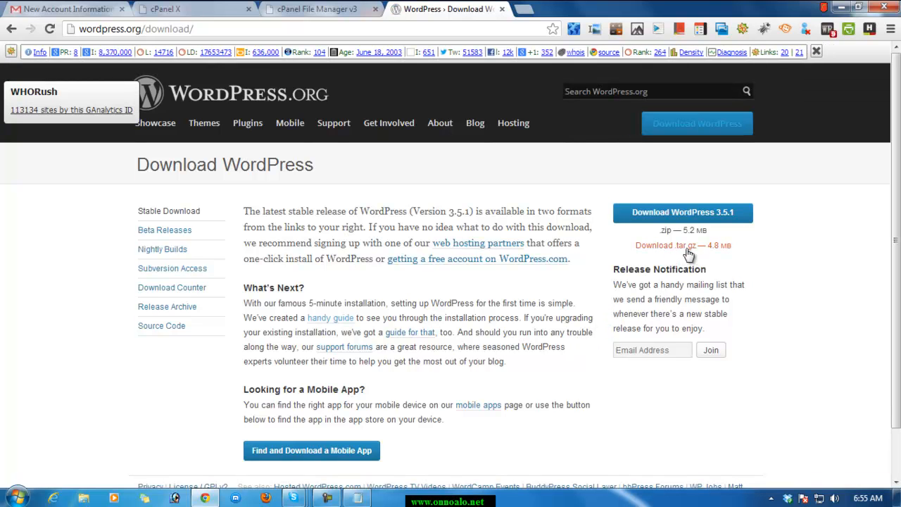
left_click(687, 248)
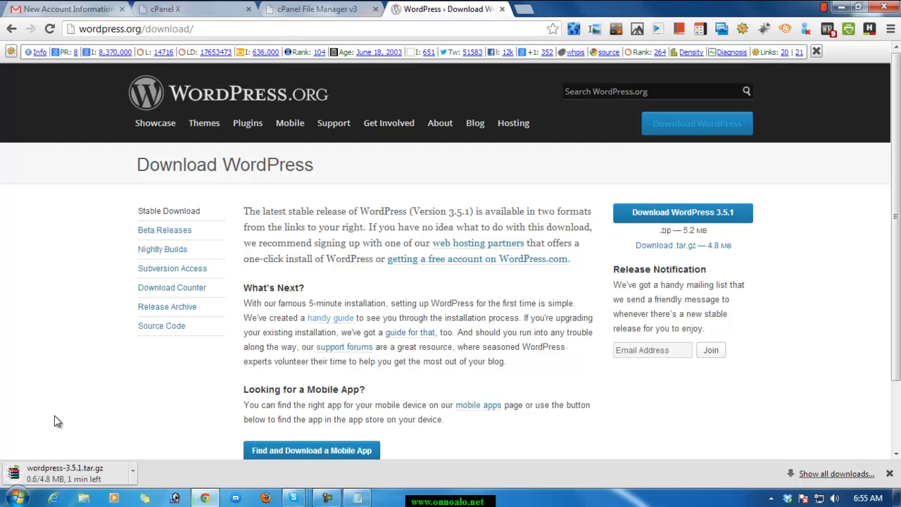
left_click(326, 498)
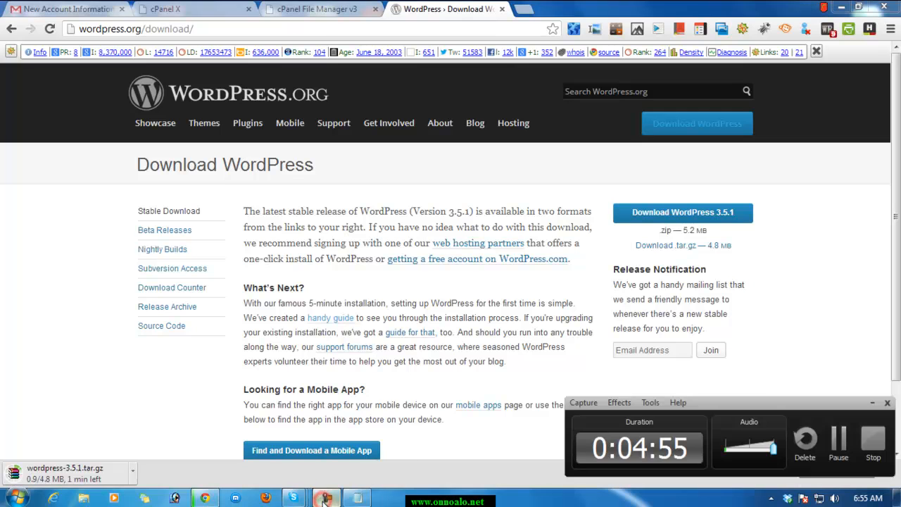
left_click(838, 443)
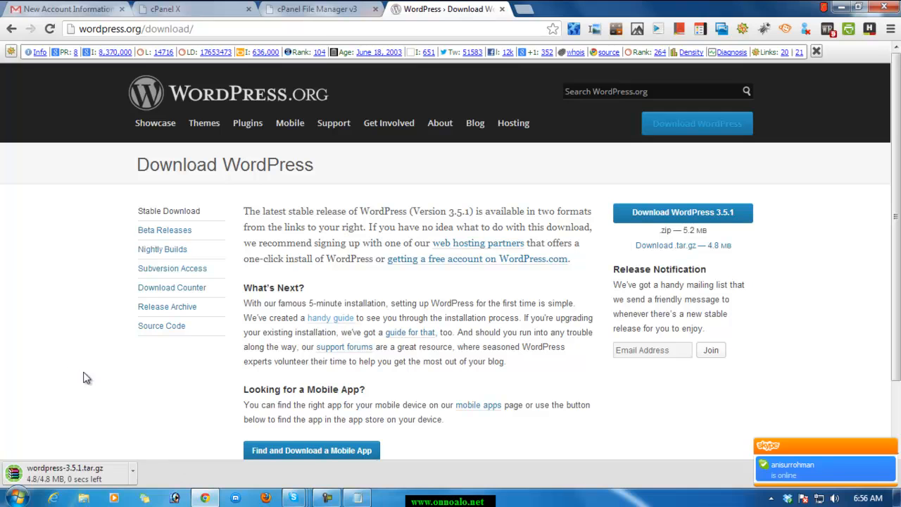
left_click(31, 283)
left_click(58, 327)
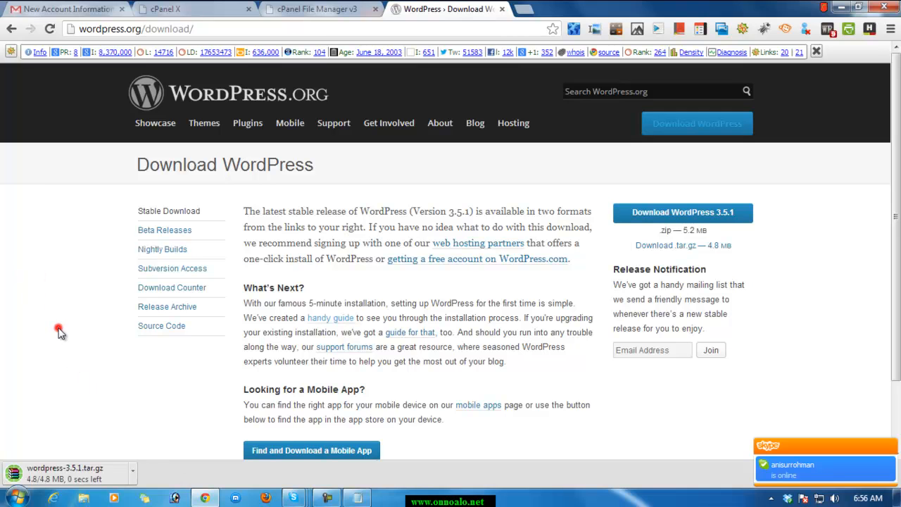
Show the downloaded WordPress 3.5.1 archive in its folder, copy the file, and close the folder window.
left_click(132, 471)
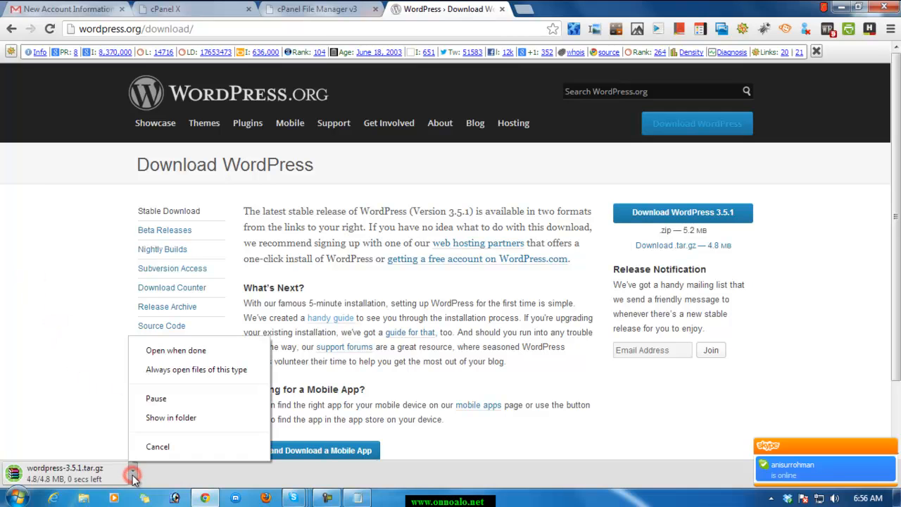
left_click(171, 424)
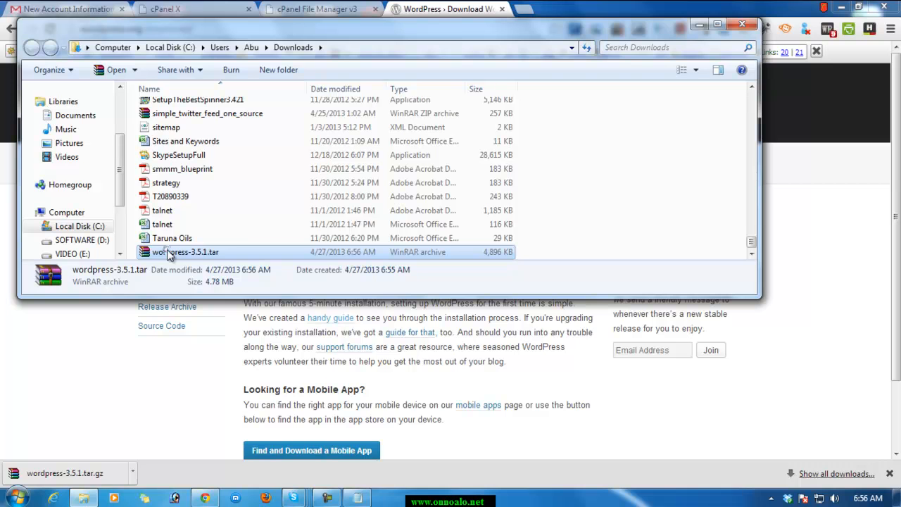
right_click(168, 252)
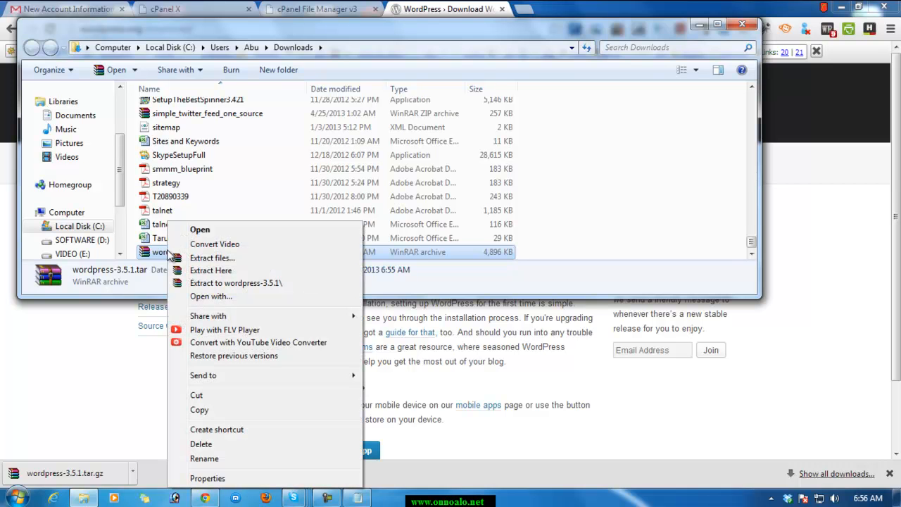
left_click(214, 410)
left_click(742, 24)
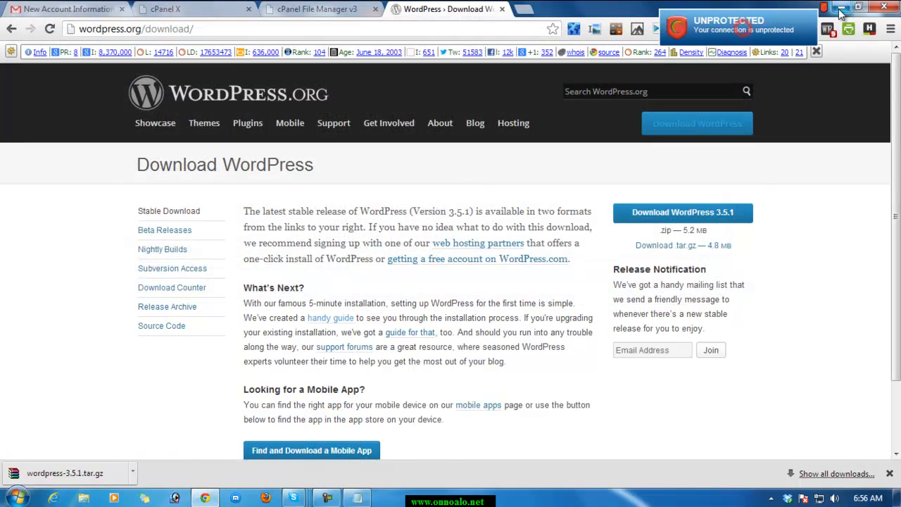
Paste the copied WordPress 3.5.1 archive onto the desktop and minimize the Notepad window.
left_click(840, 9)
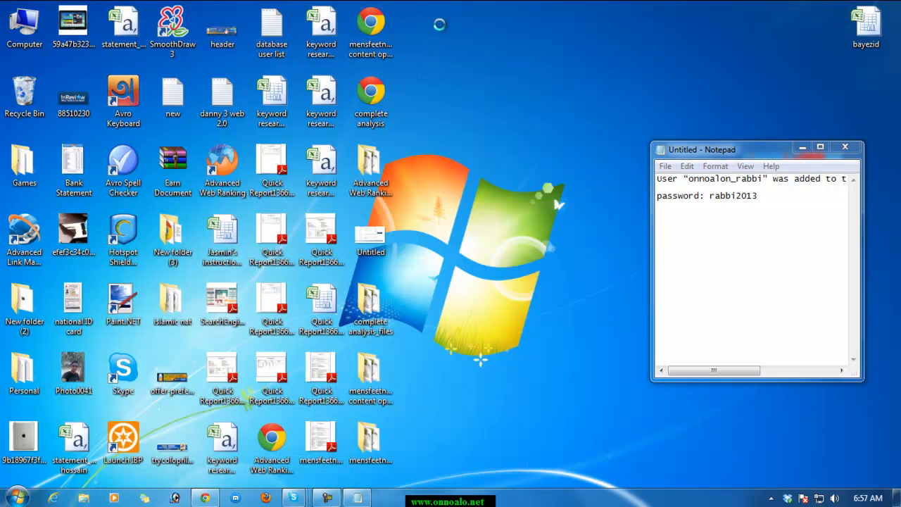
right_click(440, 26)
left_click(472, 82)
left_click(801, 147)
left_click(470, 25)
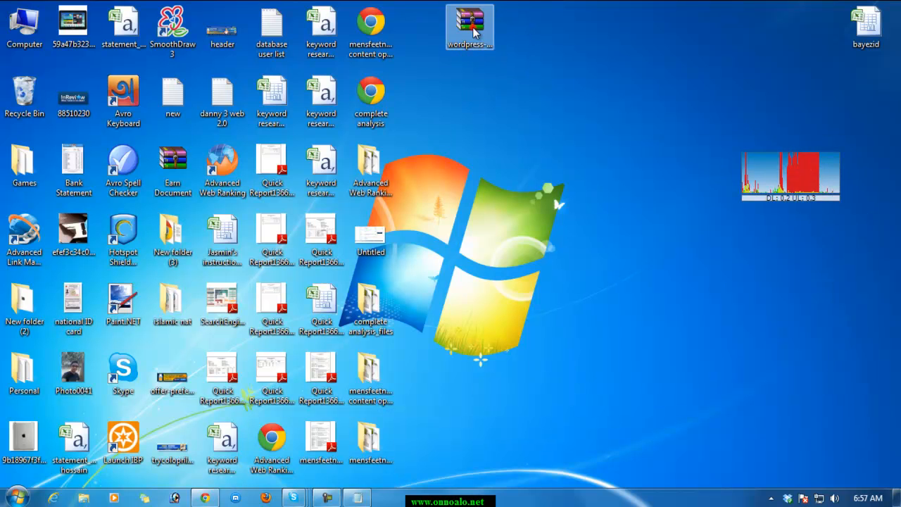
Switch back to Chrome and close the WordPress download tab and the File Manager tab.
left_click(205, 497)
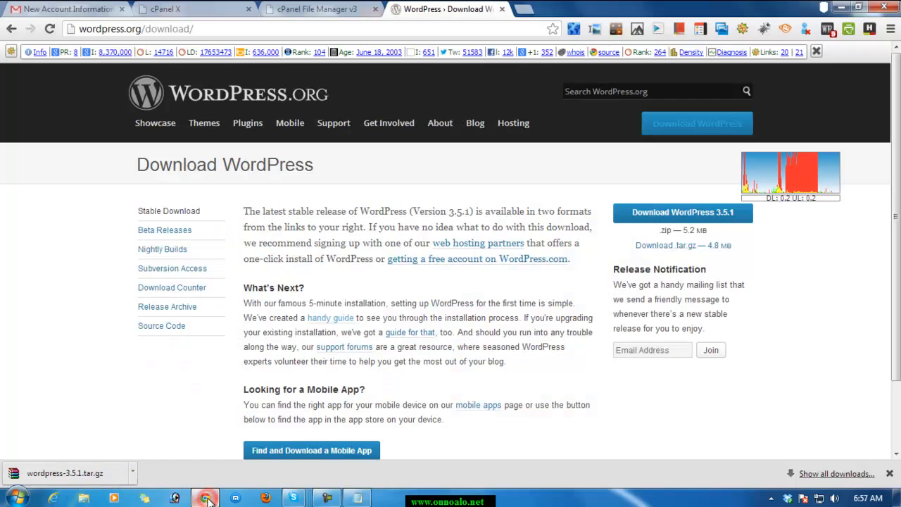
left_click(502, 10)
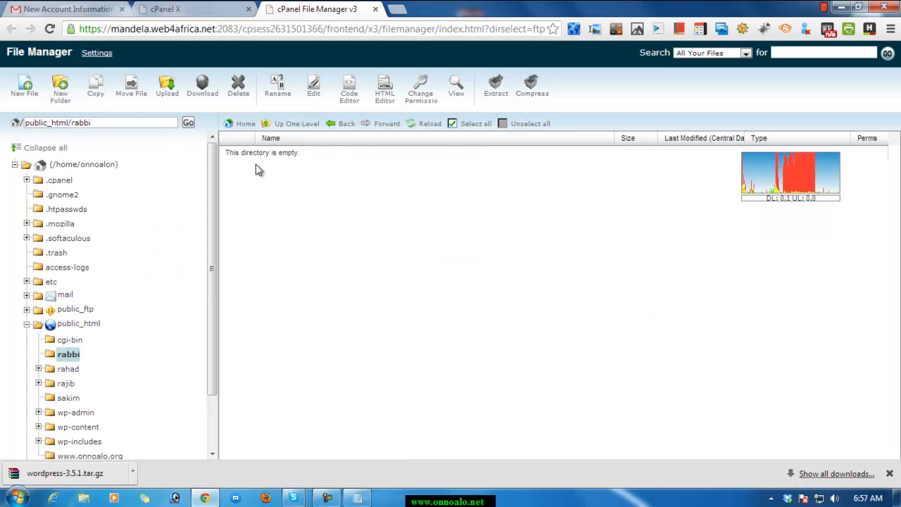
left_click(375, 9)
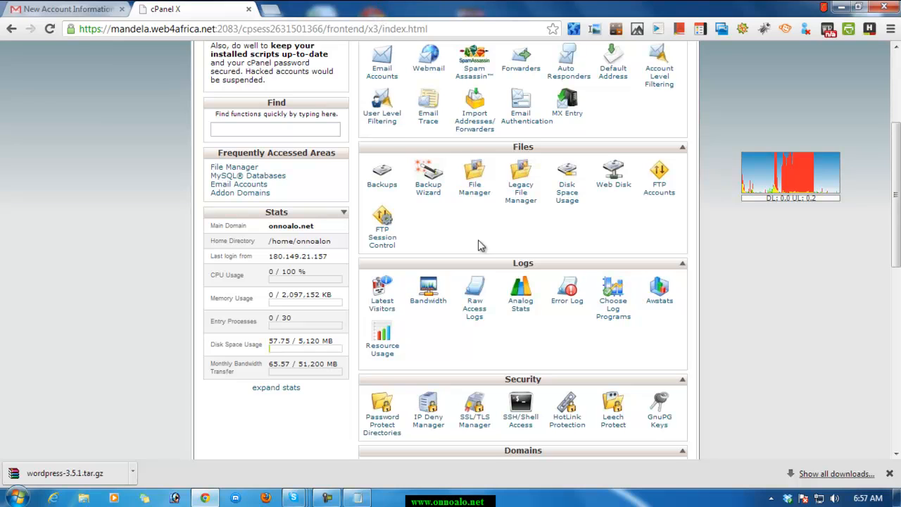
Reopen the File Manager from the cPanel home page and open the rabbi folder inside public_html.
left_click(475, 186)
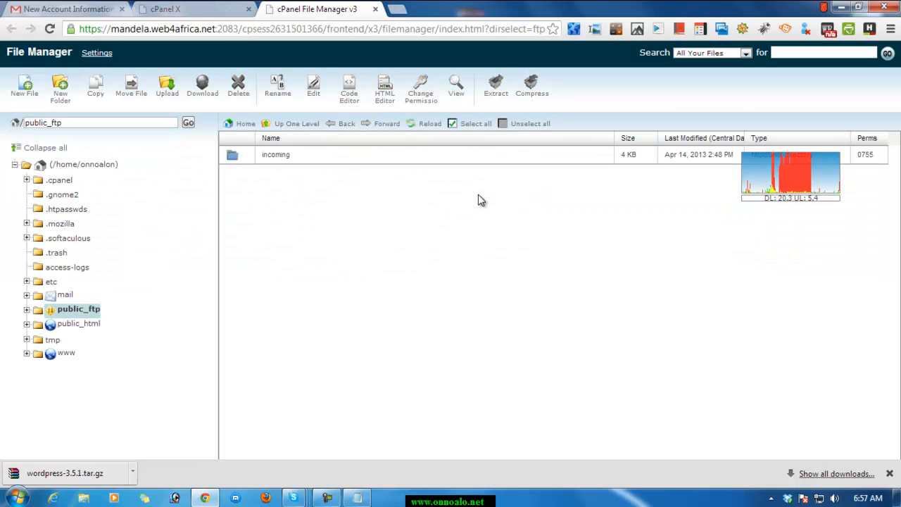
left_click(51, 329)
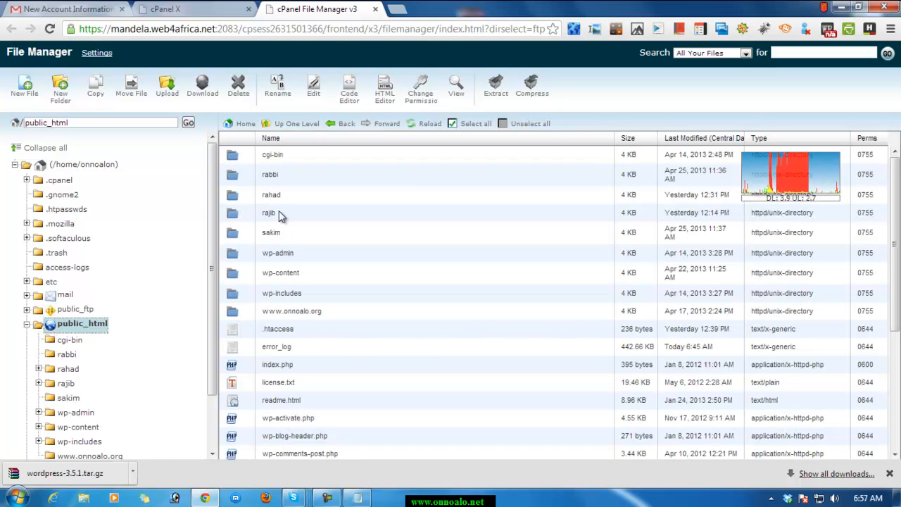
double_click(235, 180)
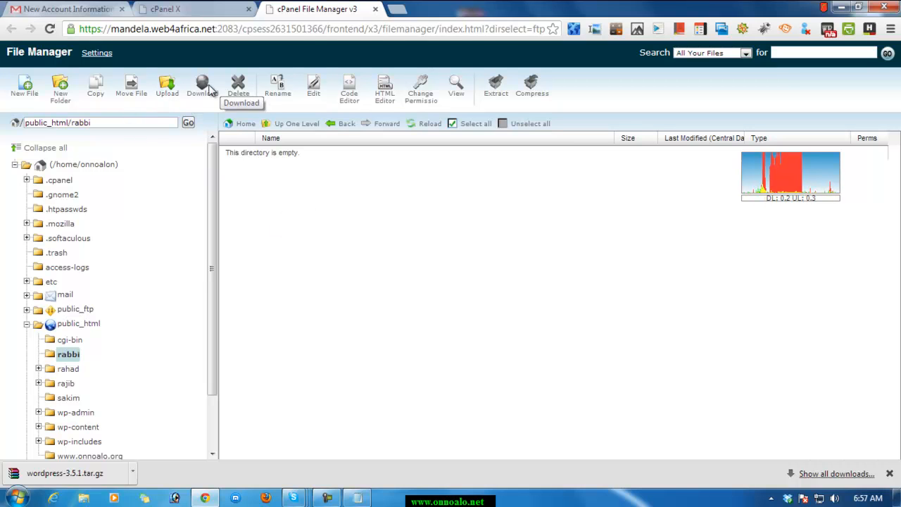
Upload the wordpress-3.5.1.tar archive from the Desktop to public_html/rabbi and return to that folder's file listing.
left_click(167, 93)
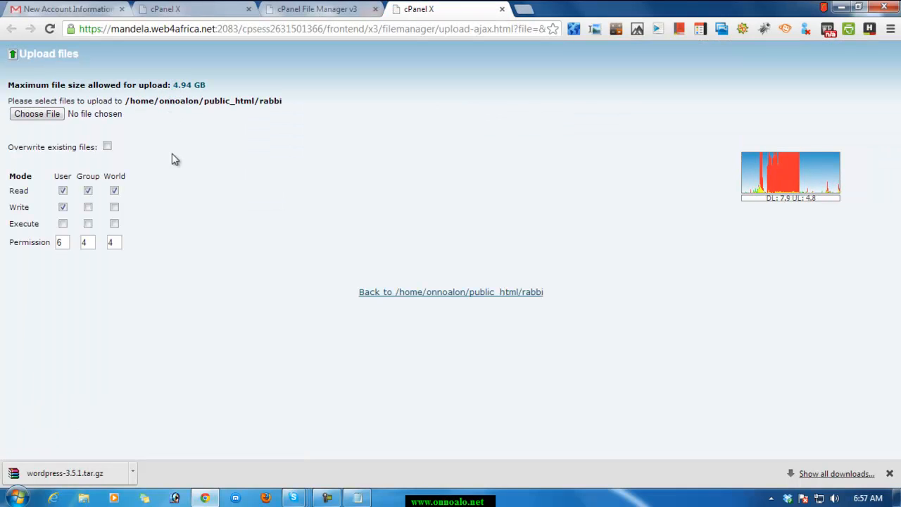
left_click(32, 115)
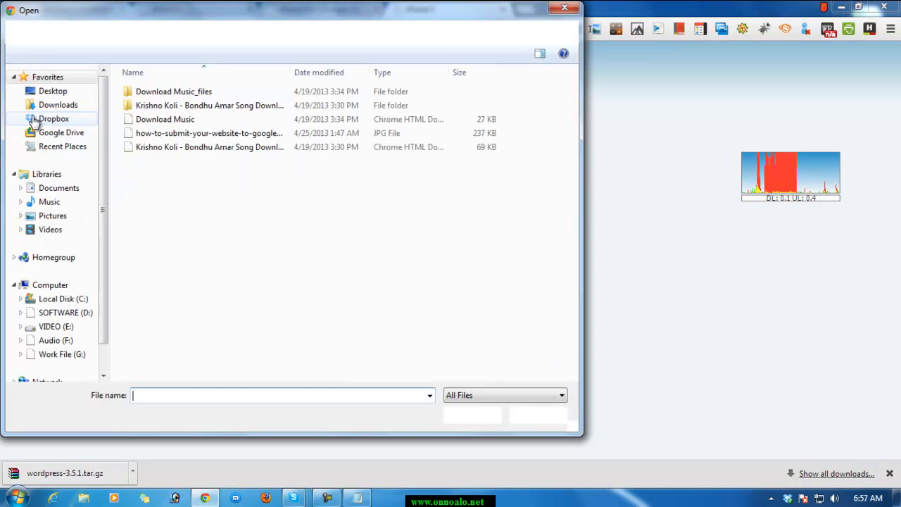
left_click(50, 92)
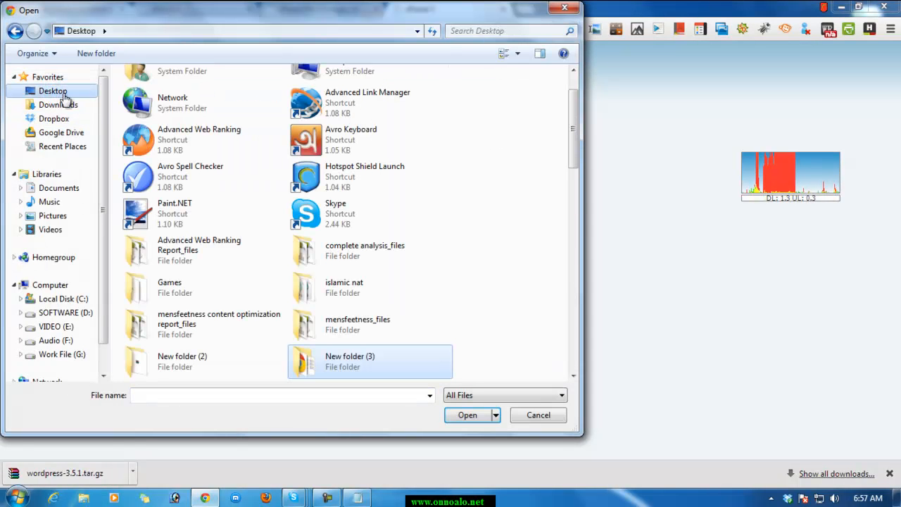
left_click_drag(570, 121, 598, 316)
left_click(180, 369)
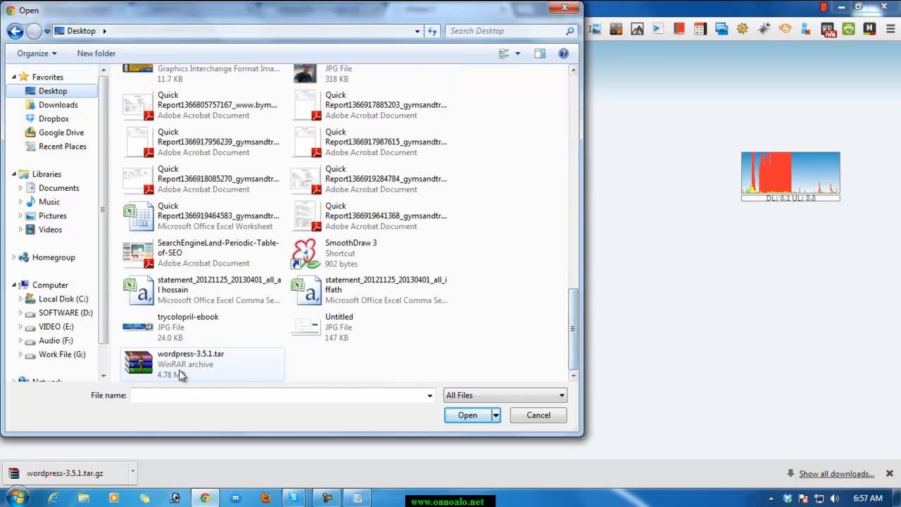
left_click(470, 415)
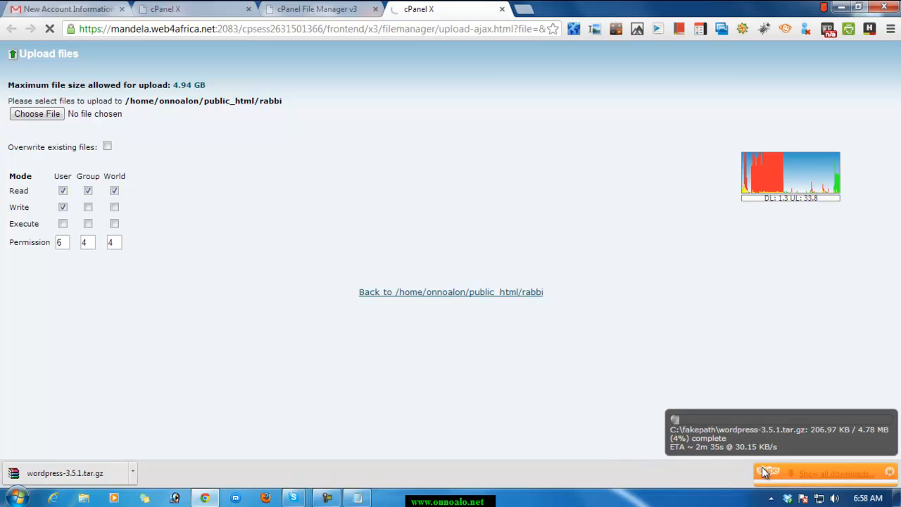
left_click(890, 448)
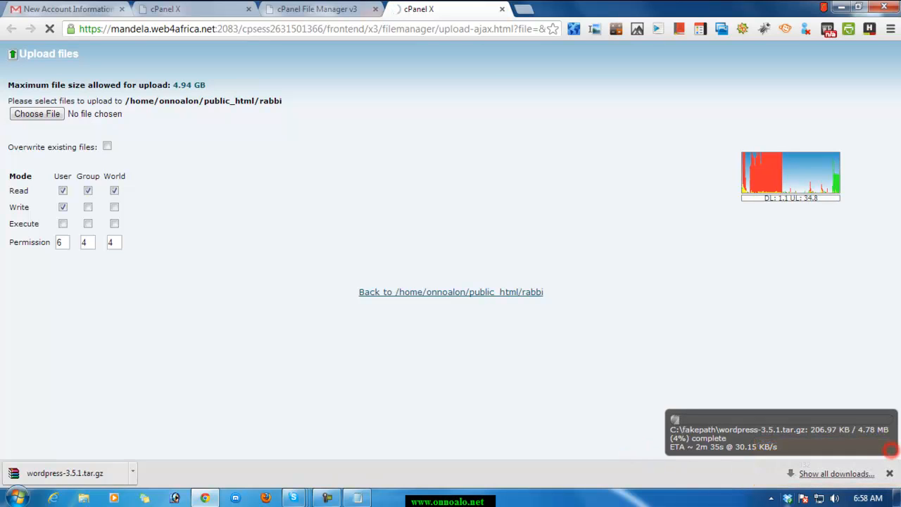
left_click(325, 499)
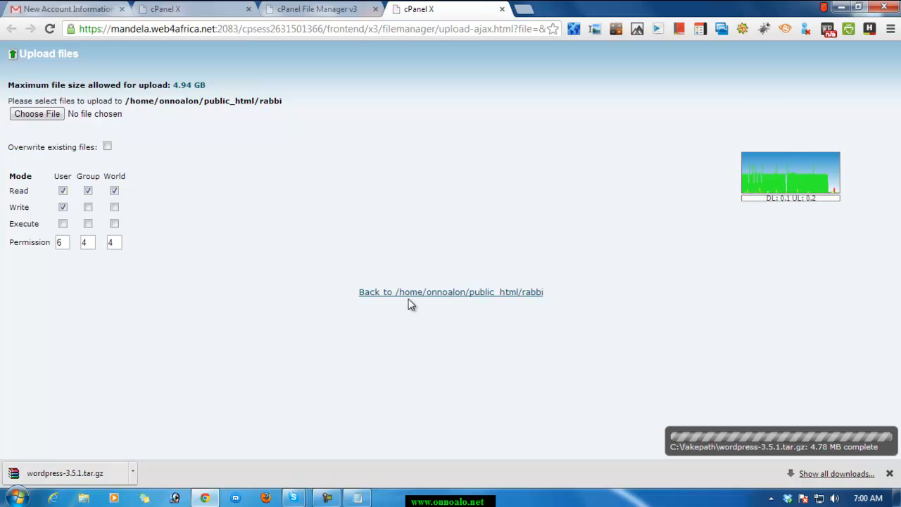
left_click(520, 292)
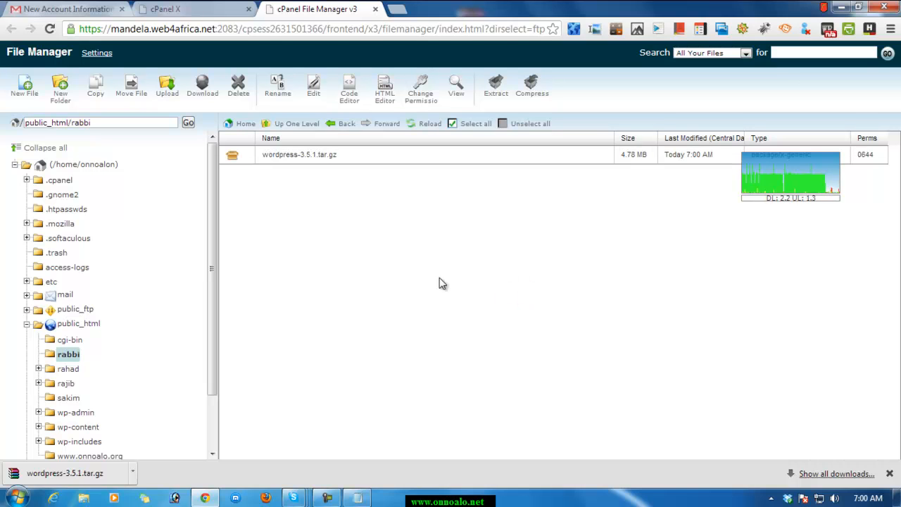
Extract wordpress-3.5.1.tar.gz into /public_html/rabbi and close the extraction results.
left_click(291, 155)
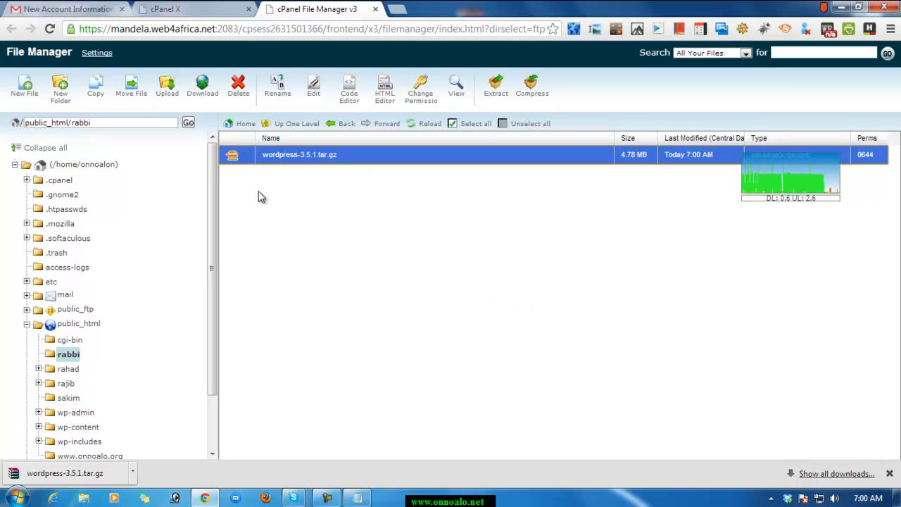
right_click(238, 157)
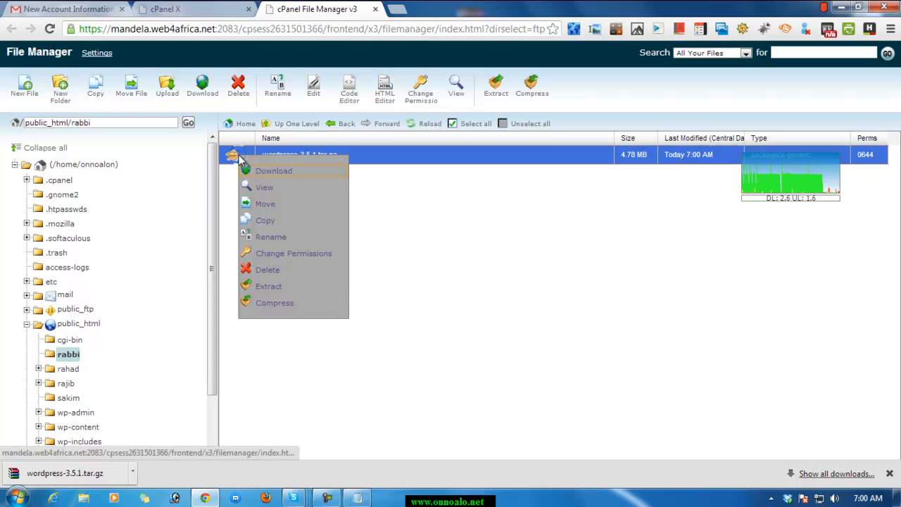
left_click(271, 290)
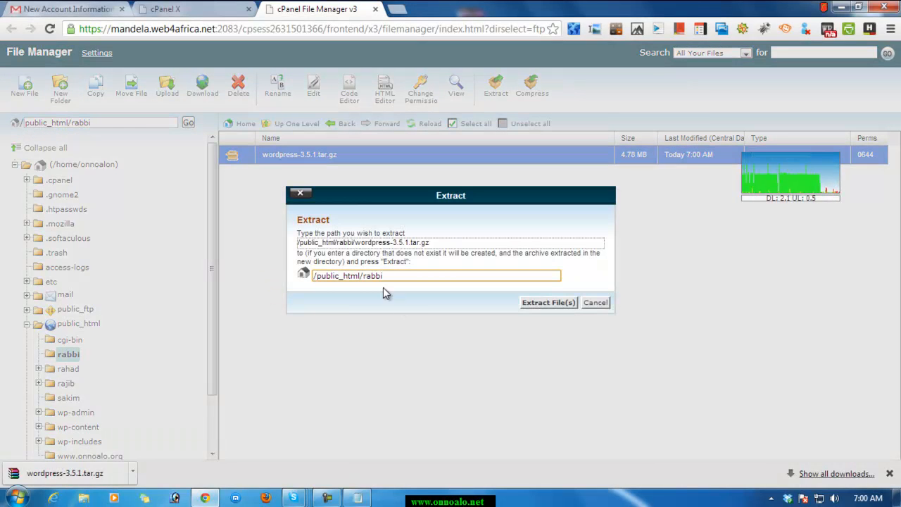
left_click(539, 302)
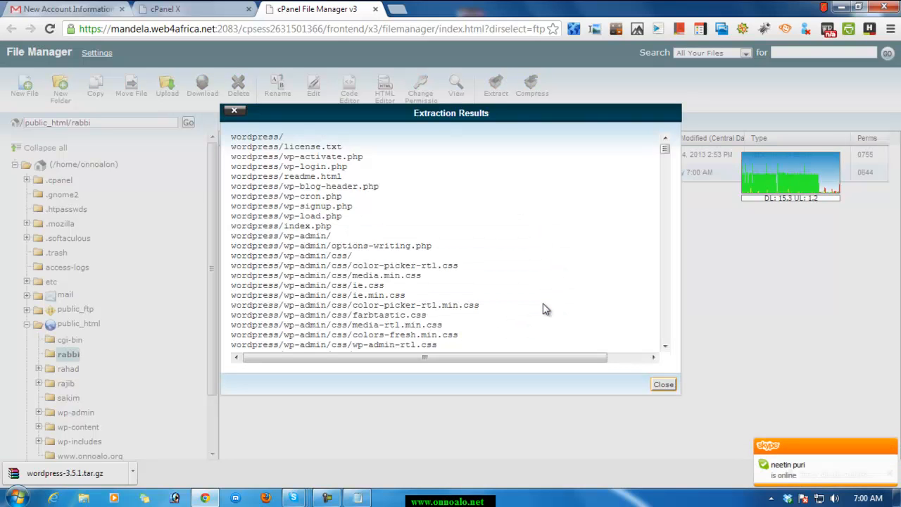
left_click(664, 384)
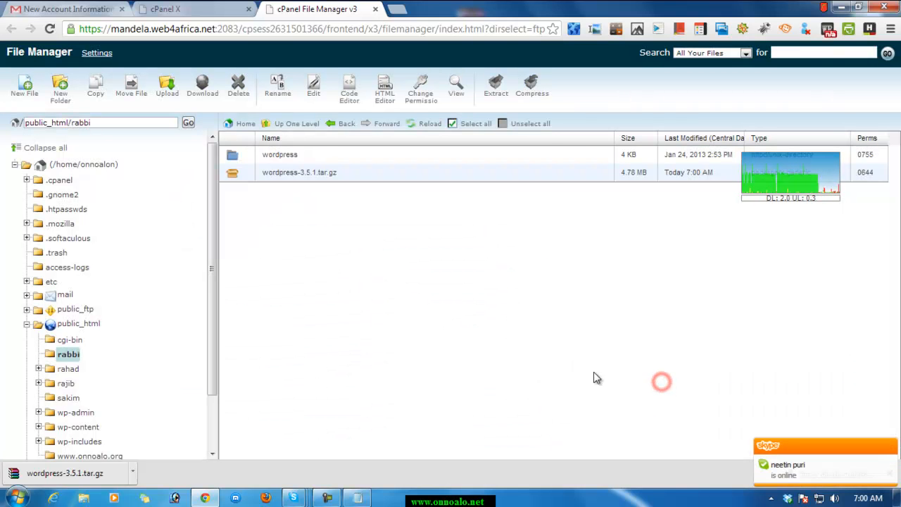
Delete the wordpress-3.5.1.tar.gz archive from the rabbi folder, leaving the extracted wordpress folder in place.
left_click(275, 155)
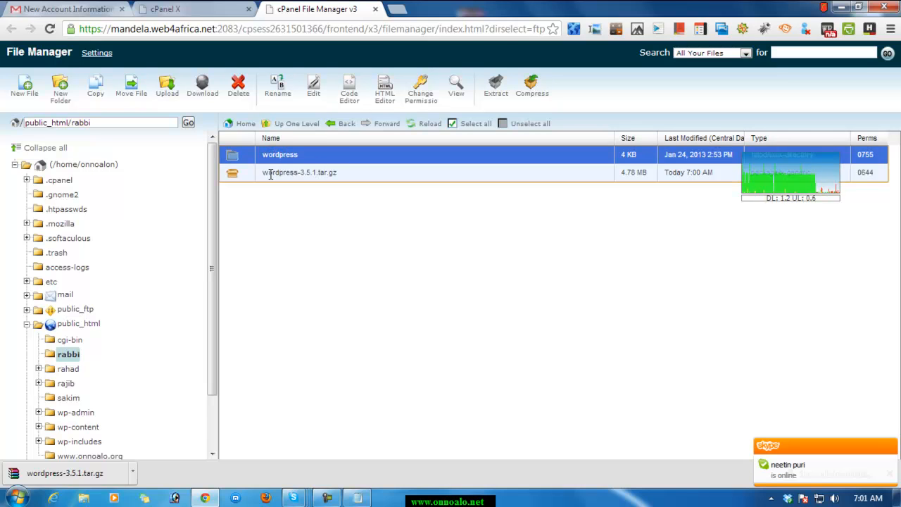
left_click(270, 174)
right_click(269, 175)
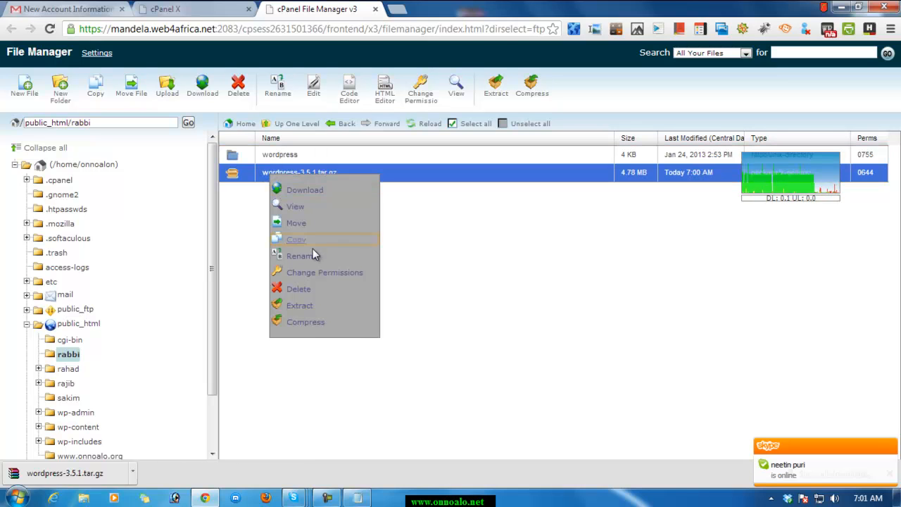
left_click(458, 272)
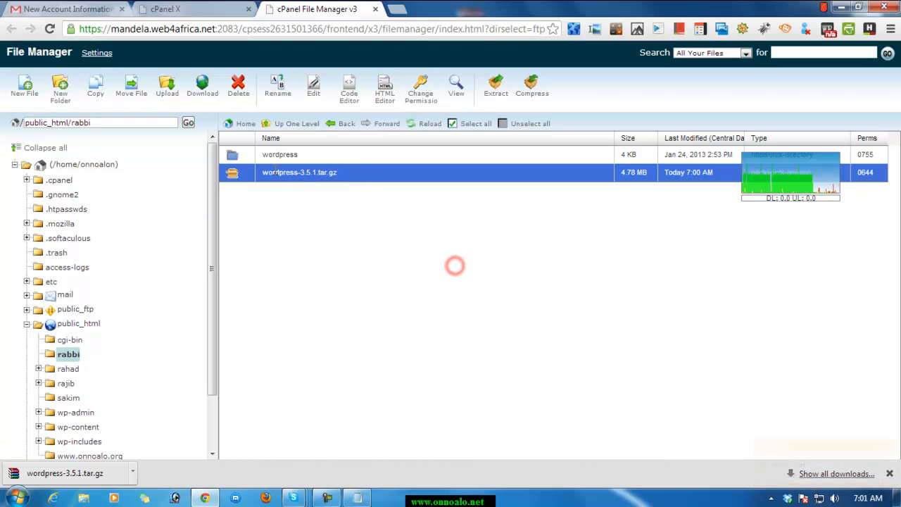
left_click(237, 85)
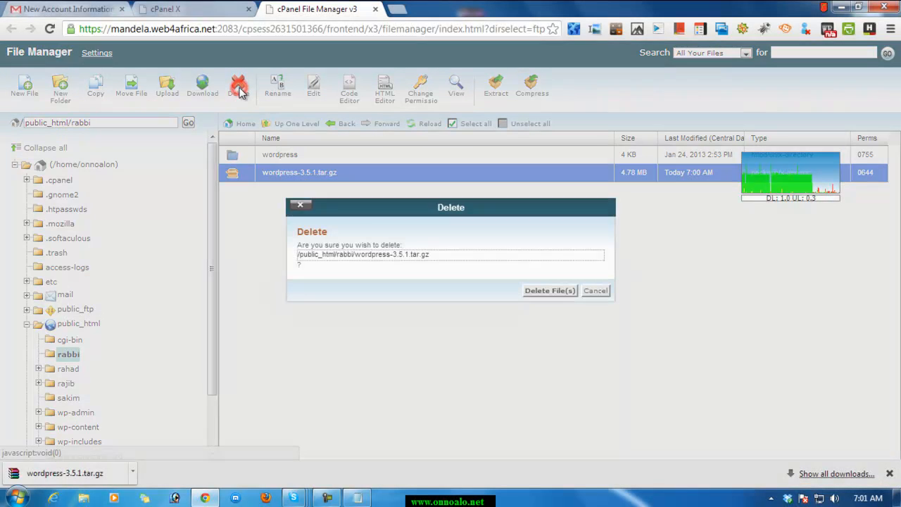
left_click(548, 290)
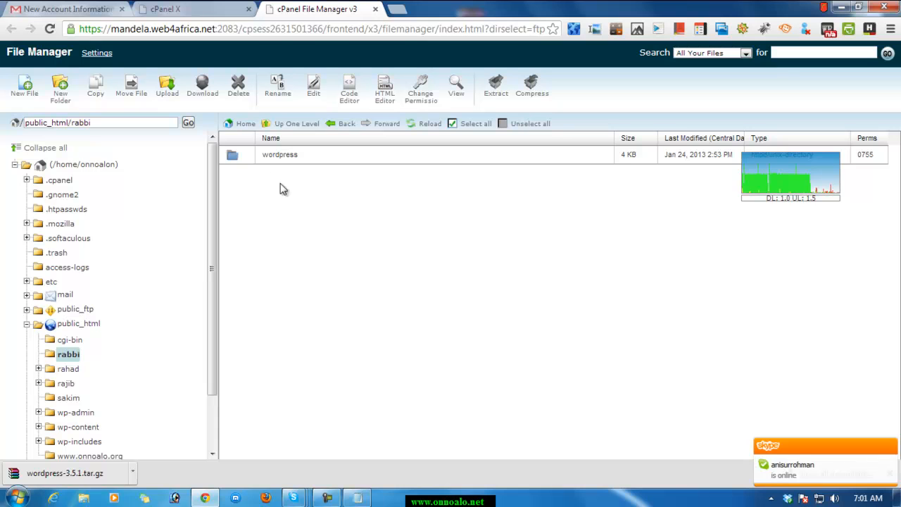
Open the extracted wordpress folder and look through its files for the sample configuration file.
left_click(237, 159)
double_click(237, 161)
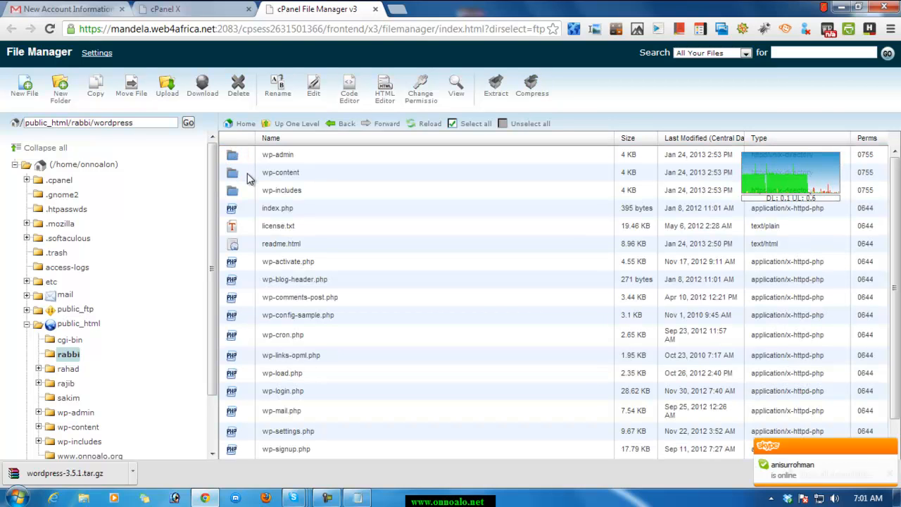
scroll(317, 220, "down", 1)
scroll(320, 234, "up", 1)
scroll(278, 197, "down", 1)
scroll(326, 376, "up", 1)
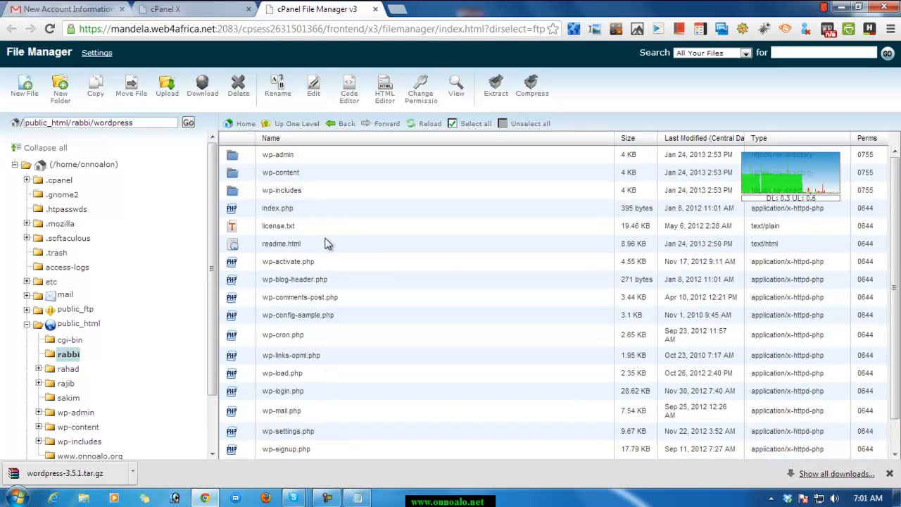
scroll(327, 245, "down", 1)
scroll(348, 376, "up", 1)
scroll(351, 224, "down", 1)
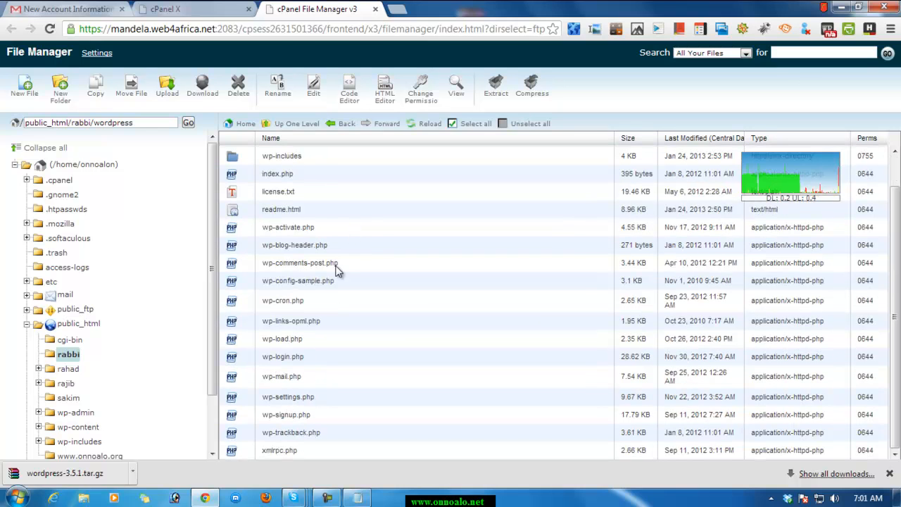
scroll(324, 278, "up", 1)
scroll(318, 194, "down", 1)
scroll(281, 176, "up", 1)
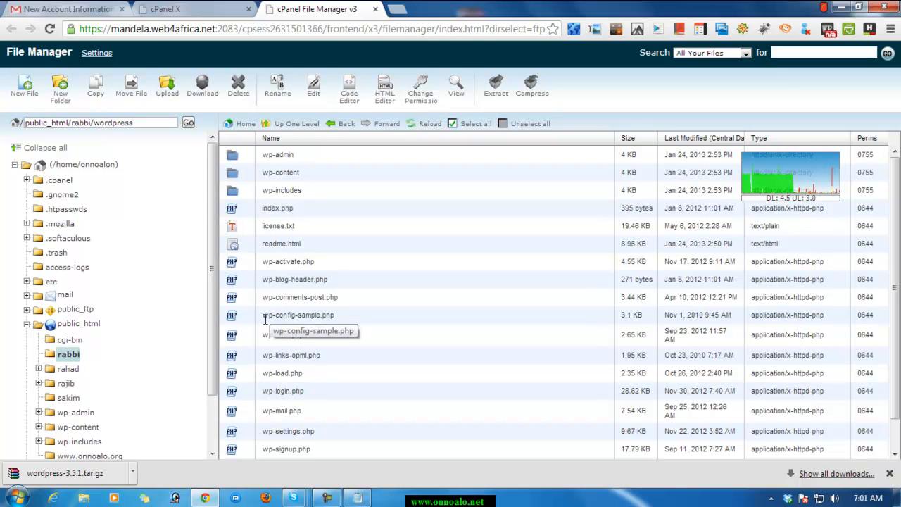
Rename wp-config-sample.php in the wordpress folder to wp-config.php.
left_click(308, 316)
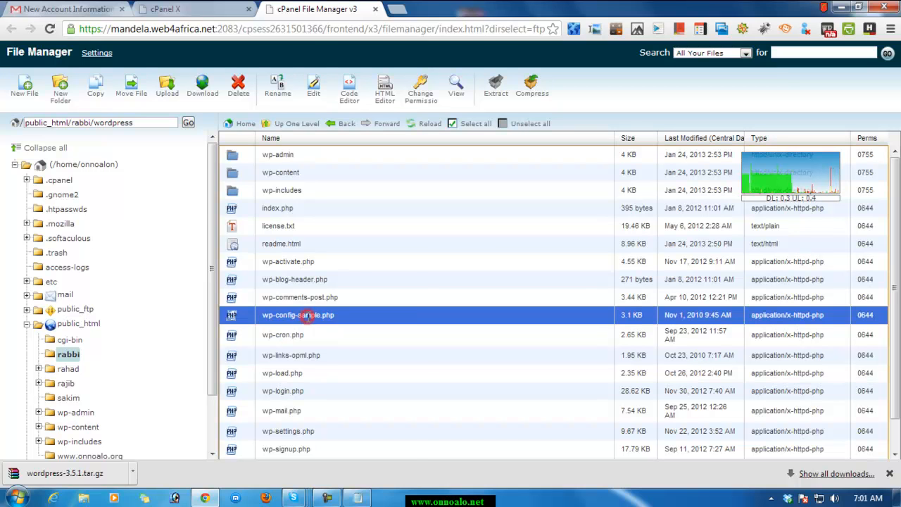
right_click(309, 316)
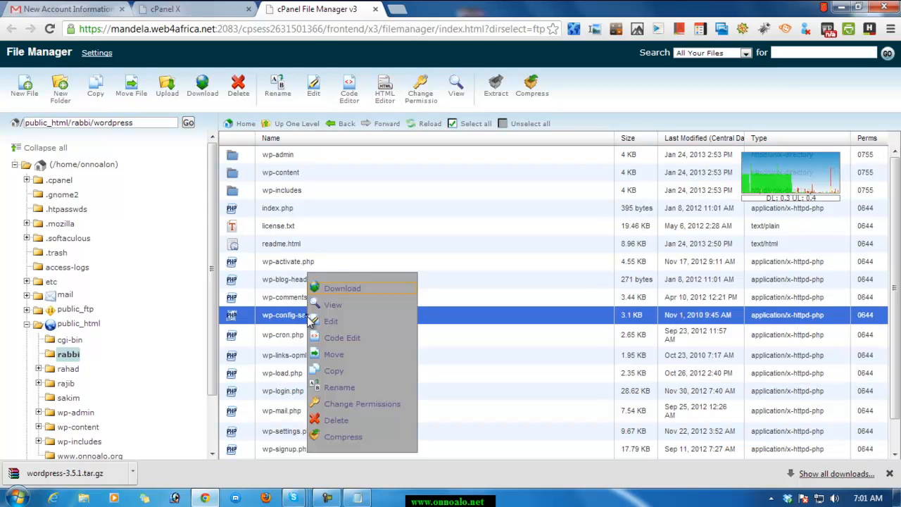
left_click(339, 387)
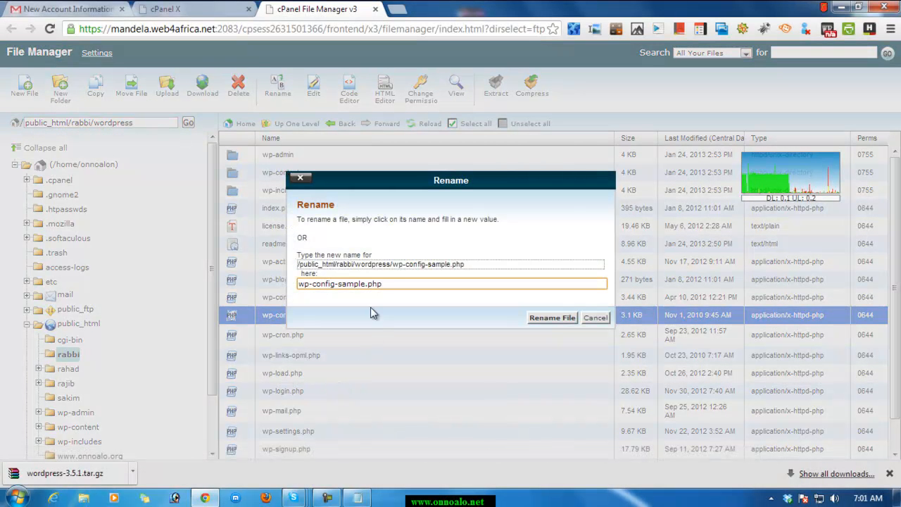
left_click(365, 285)
key("BackSpace")
key("BackSpace")
key("BackSpace")
key("BackSpace")
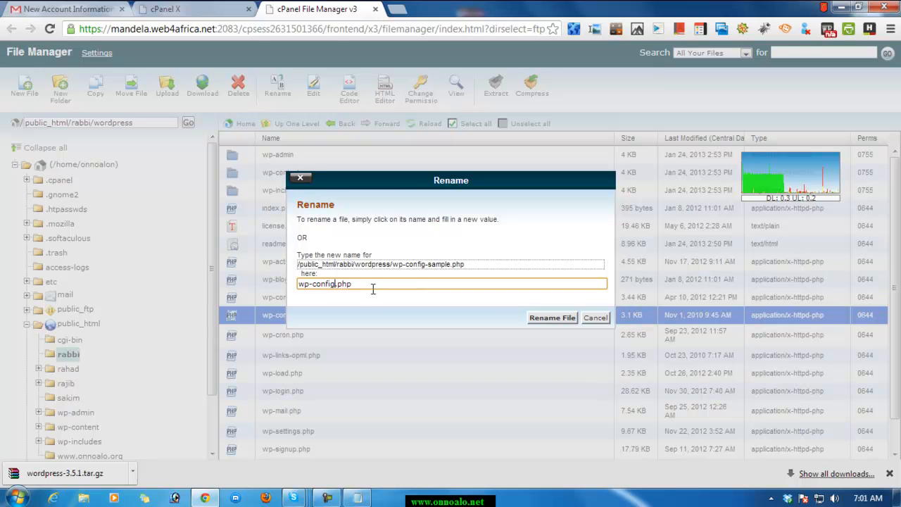
left_click(554, 318)
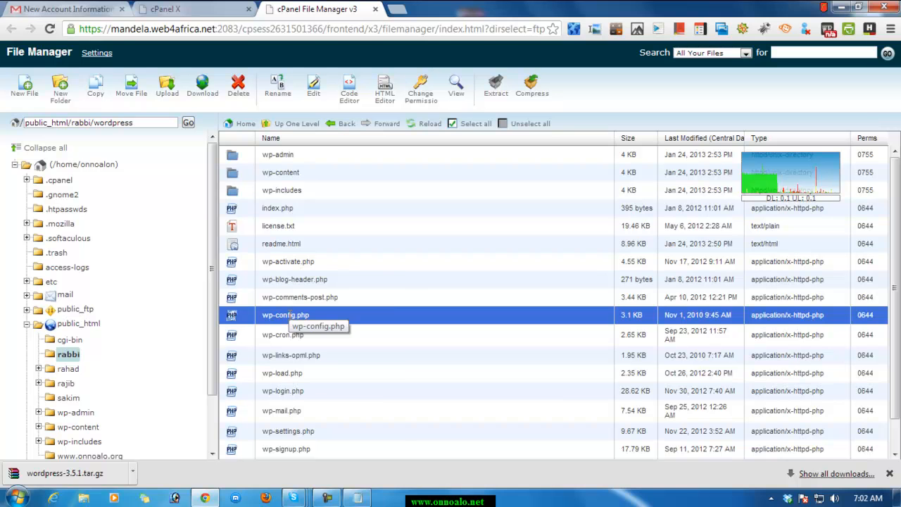
Open wp-config.php in the plain text editor with utf-8 encoding.
right_click(289, 316)
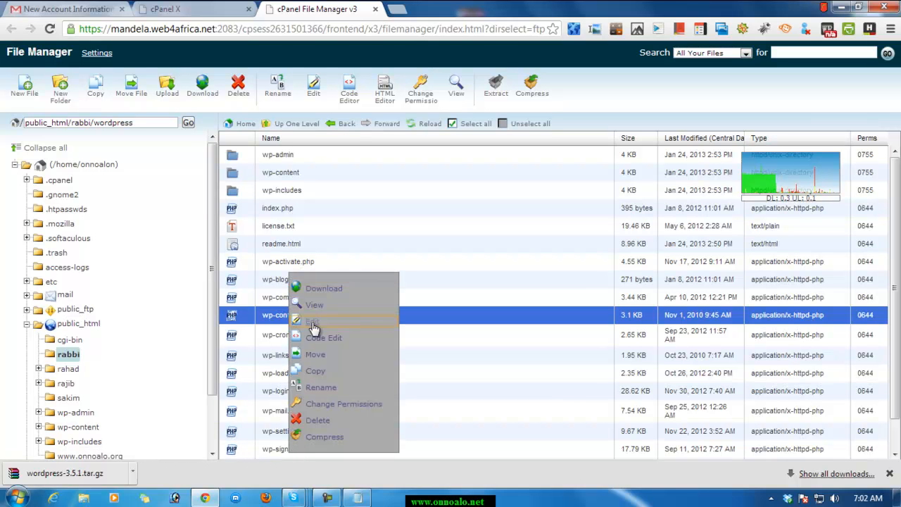
left_click(314, 323)
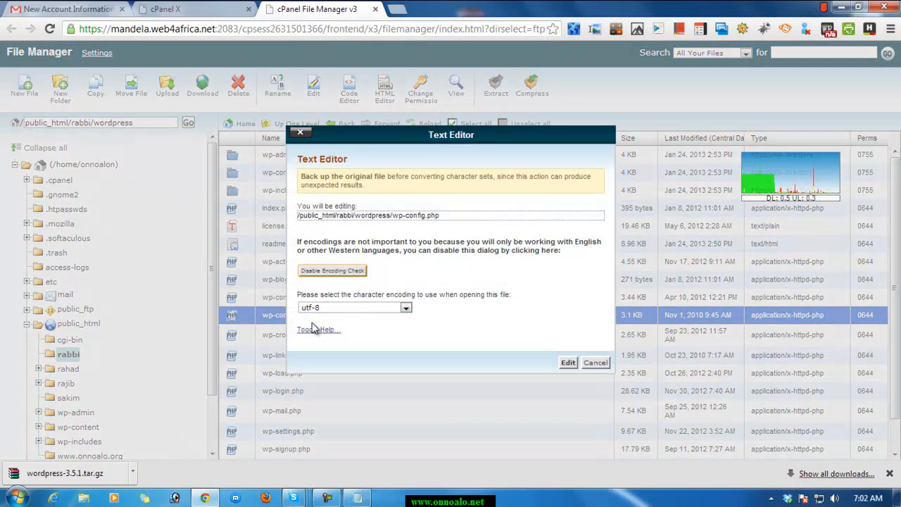
left_click(568, 363)
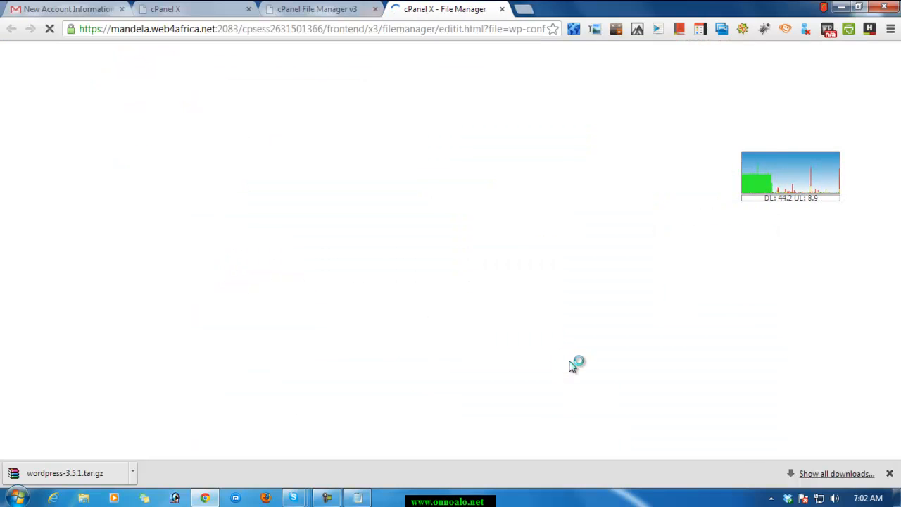
left_click(320, 10)
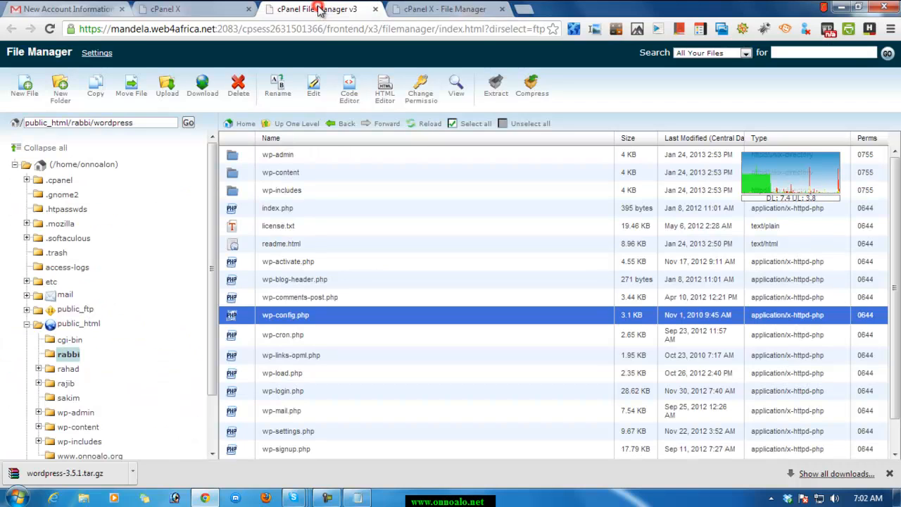
left_click(450, 9)
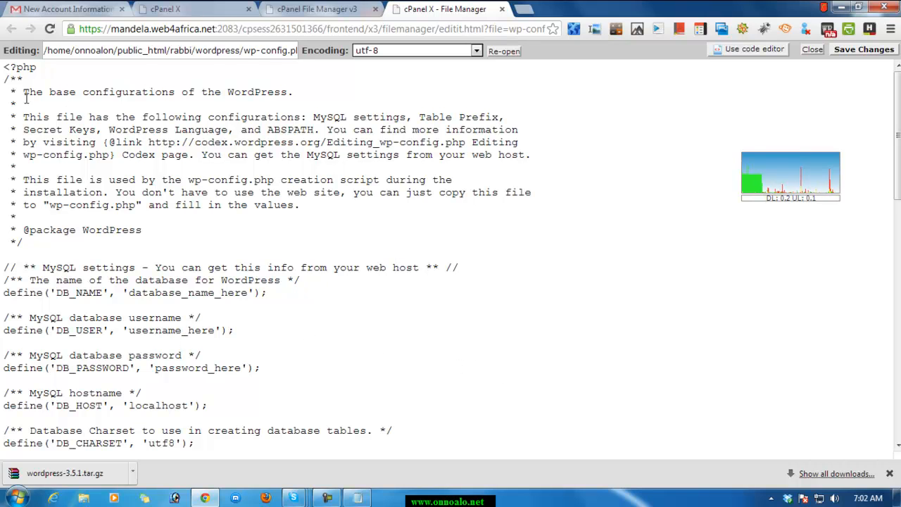
Examine the introductory comments and the MySQL settings section of wp-config.php, including the DB_NAME definition.
left_click_drag(25, 102, 138, 242)
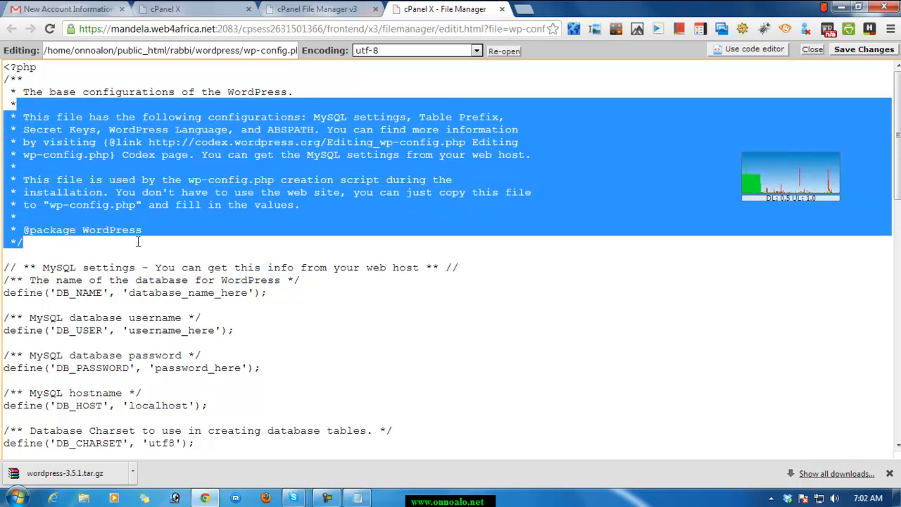
left_click(138, 244)
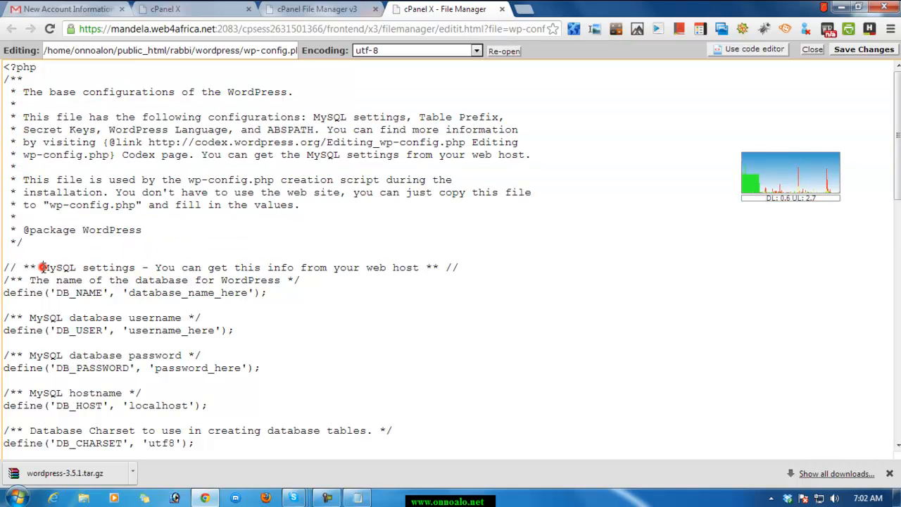
left_click_drag(41, 268, 140, 267)
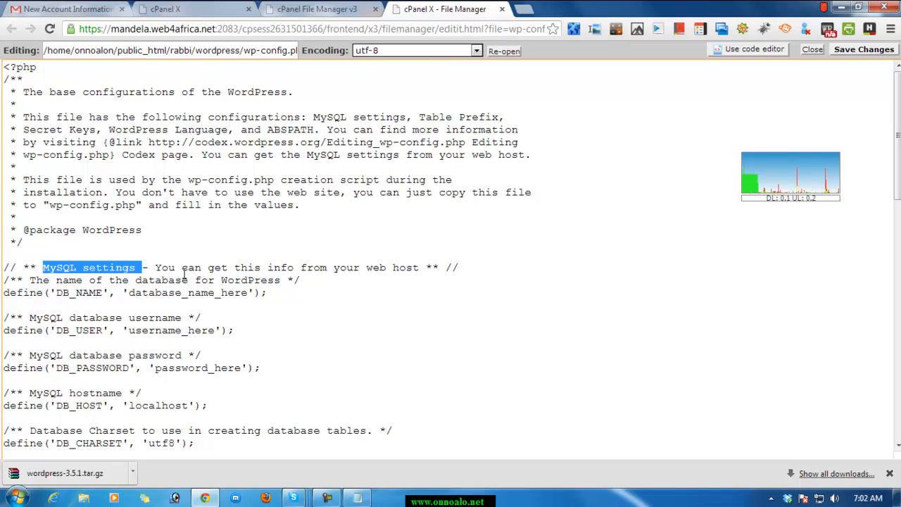
left_click(186, 272)
left_click_drag(150, 267, 420, 271)
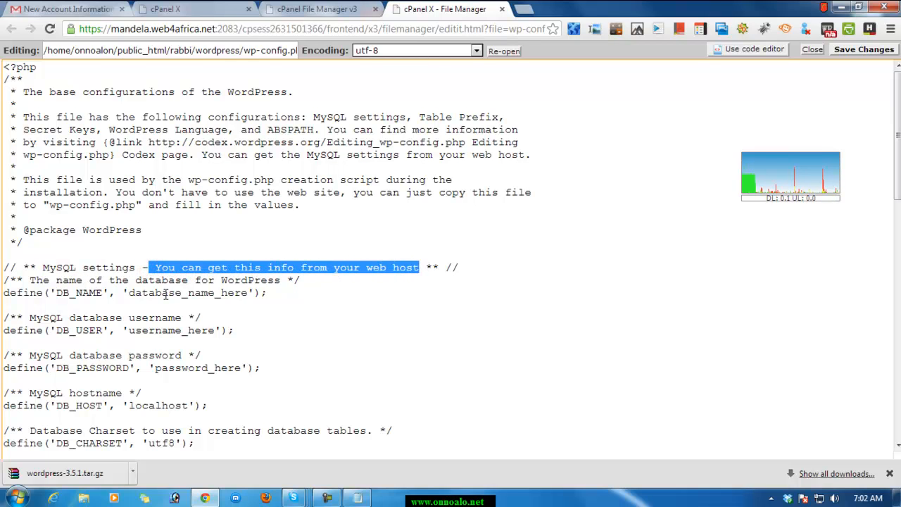
left_click_drag(50, 280, 291, 283)
left_click(312, 286)
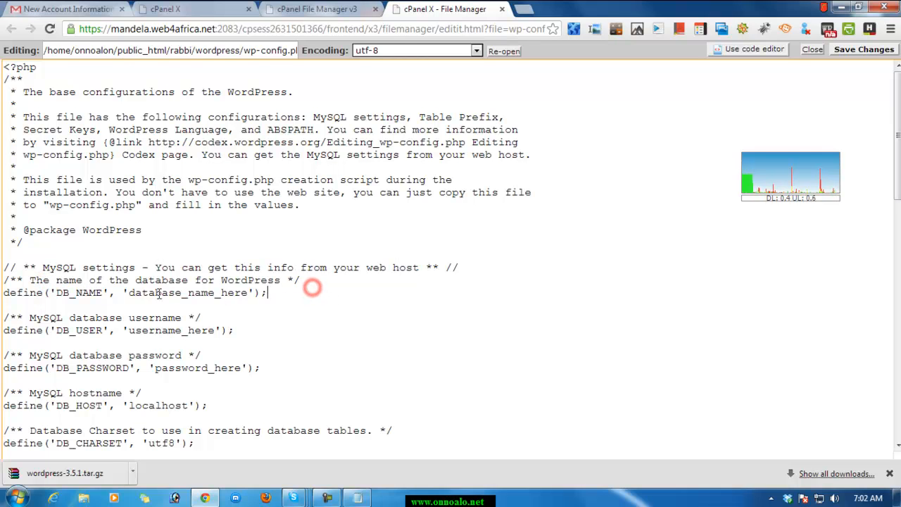
left_click(16, 295)
double_click(55, 294)
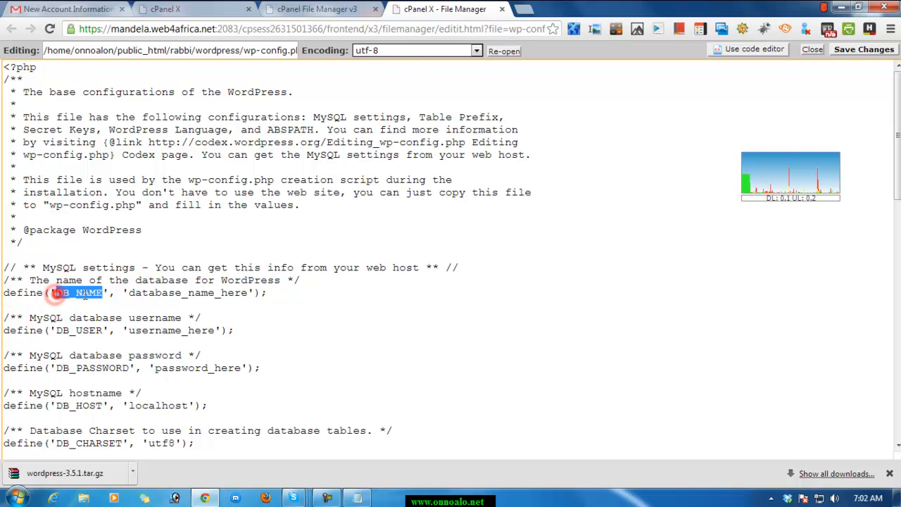
left_click_drag(126, 296, 231, 293)
left_click(233, 293)
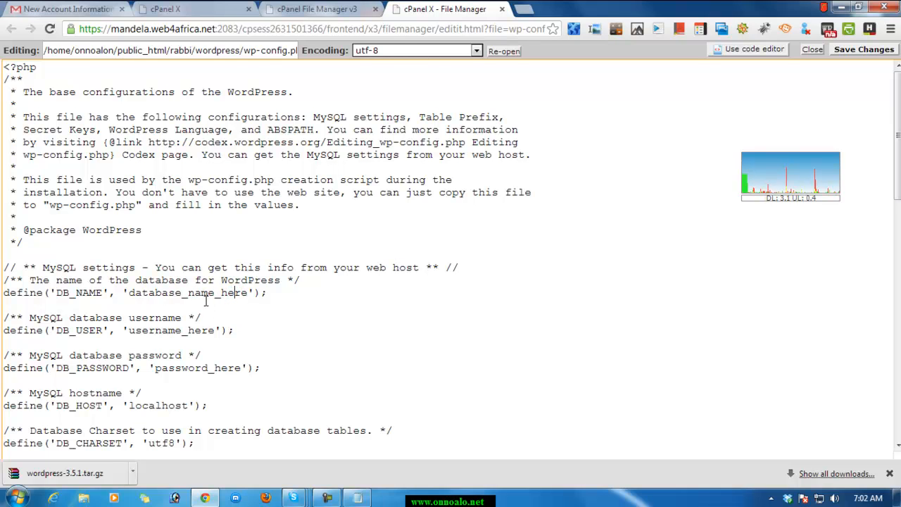
Replace the DB_NAME placeholder in wp-config.php with the database name onnoalon_rabbi, copied from the Notepad notes.
left_click_drag(128, 293, 247, 293)
left_click(360, 494)
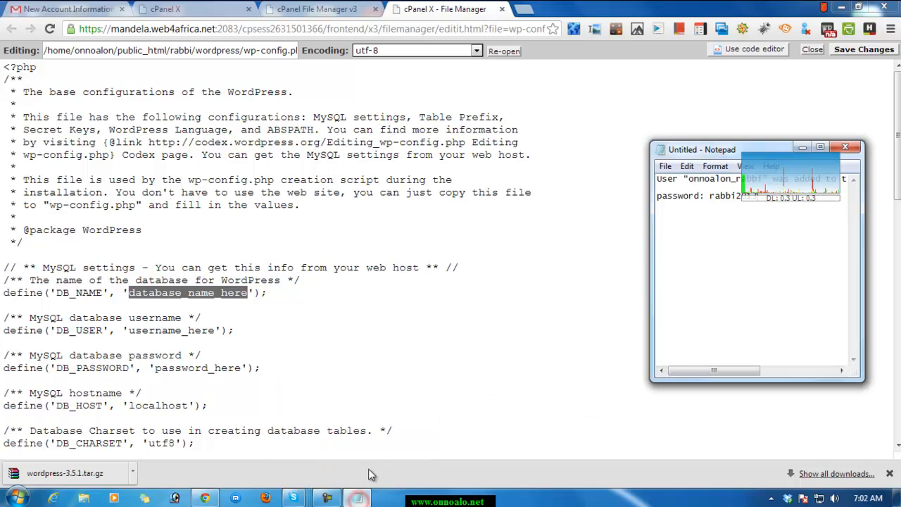
left_click(791, 302)
left_click_drag(729, 151, 574, 156)
left_click(665, 154)
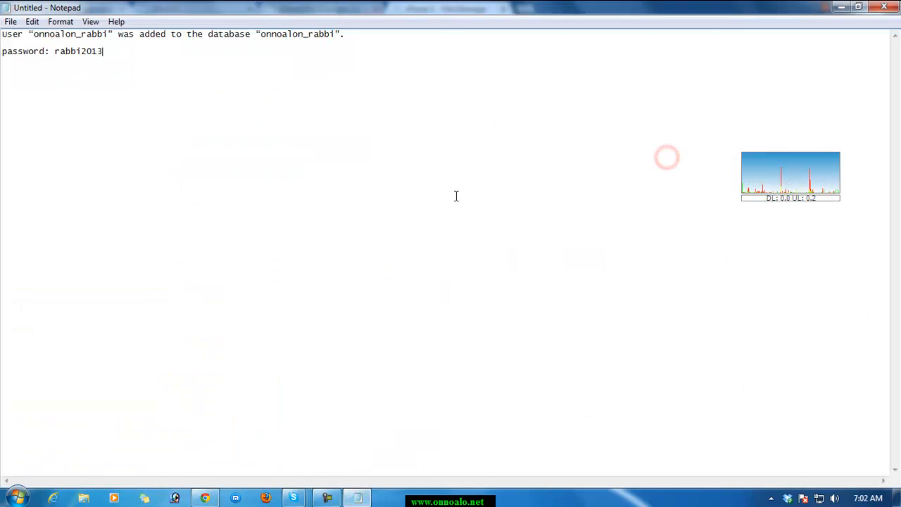
left_click_drag(49, 34, 109, 33)
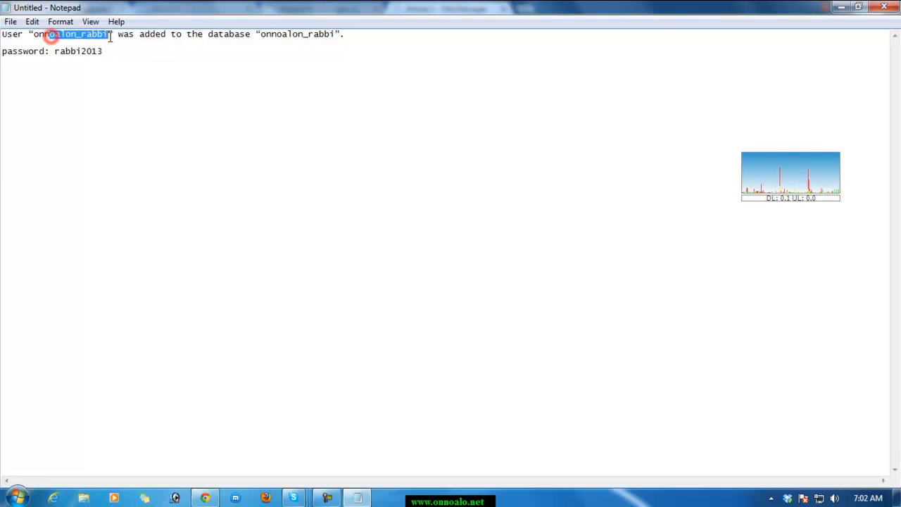
left_click_drag(261, 34, 329, 34)
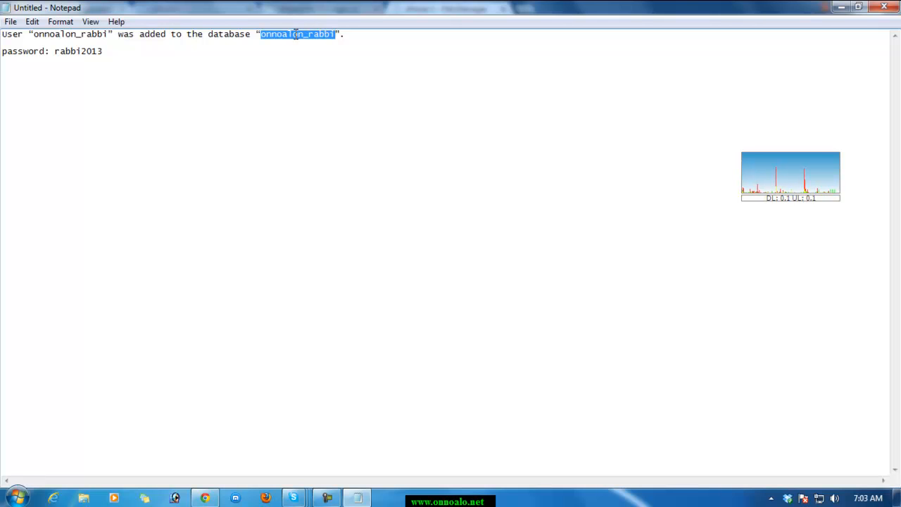
right_click(298, 36)
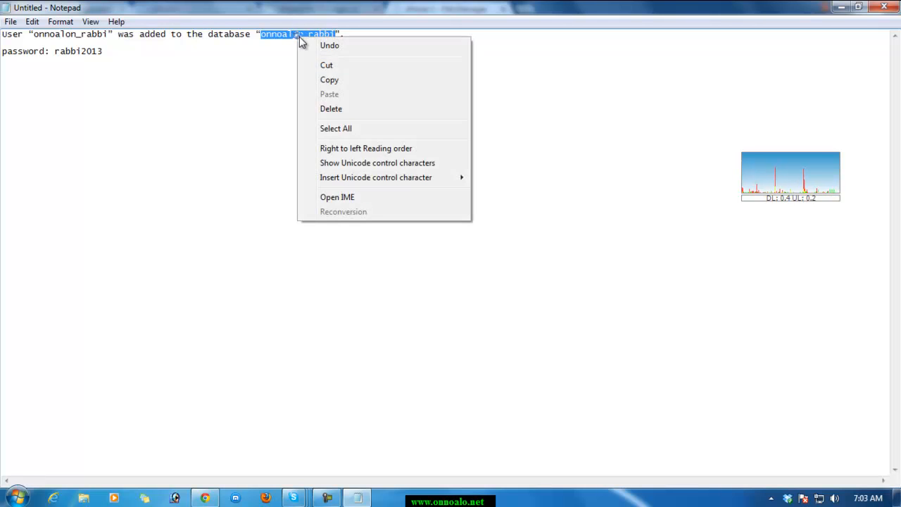
left_click(332, 78)
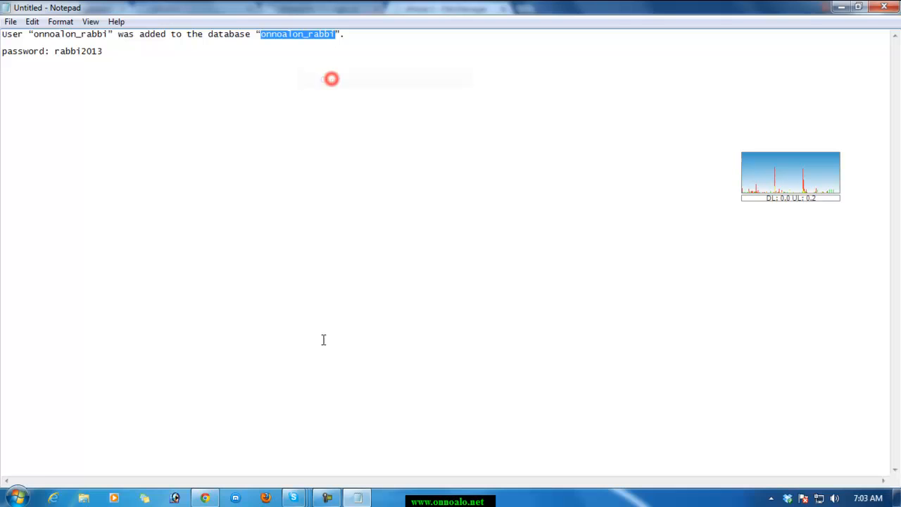
left_click(205, 497)
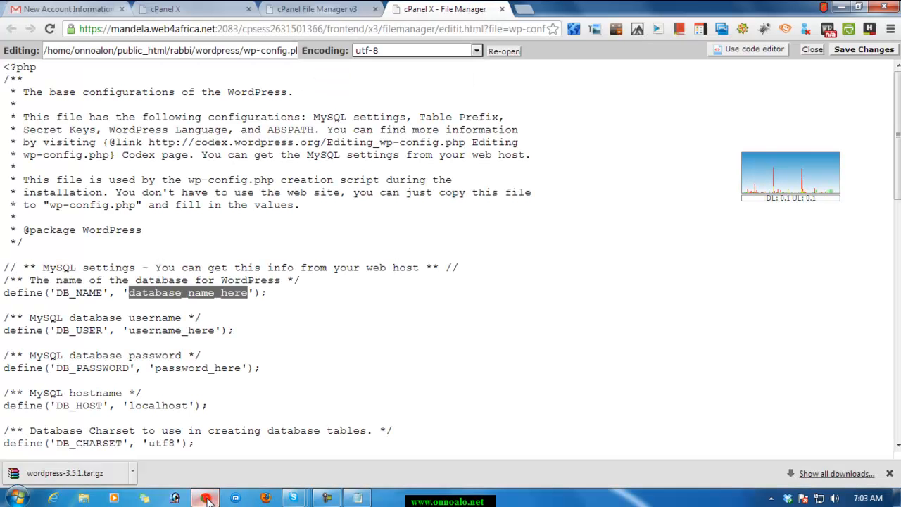
right_click(158, 293)
left_click(185, 286)
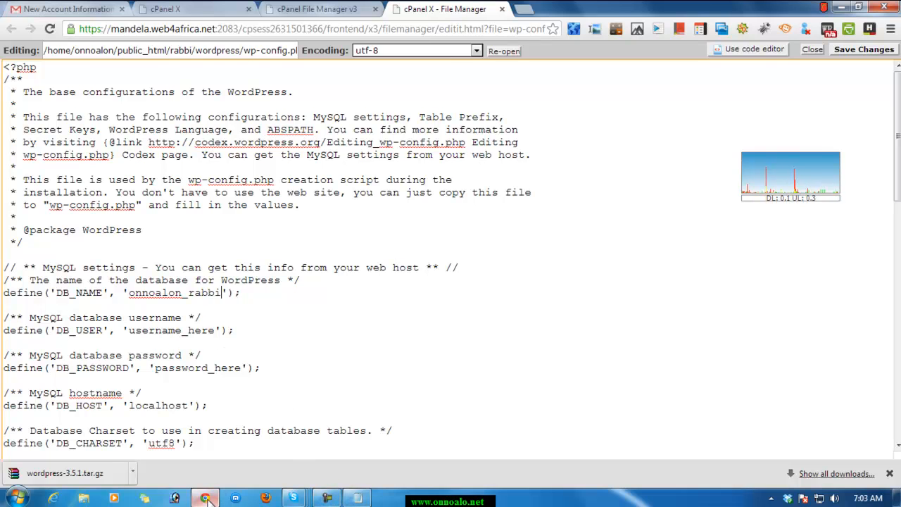
left_click(358, 498)
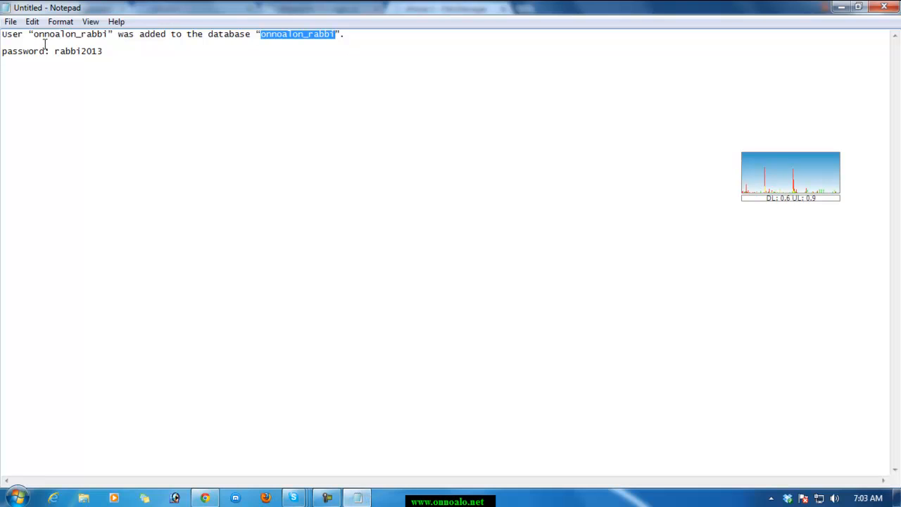
left_click_drag(34, 37, 102, 35)
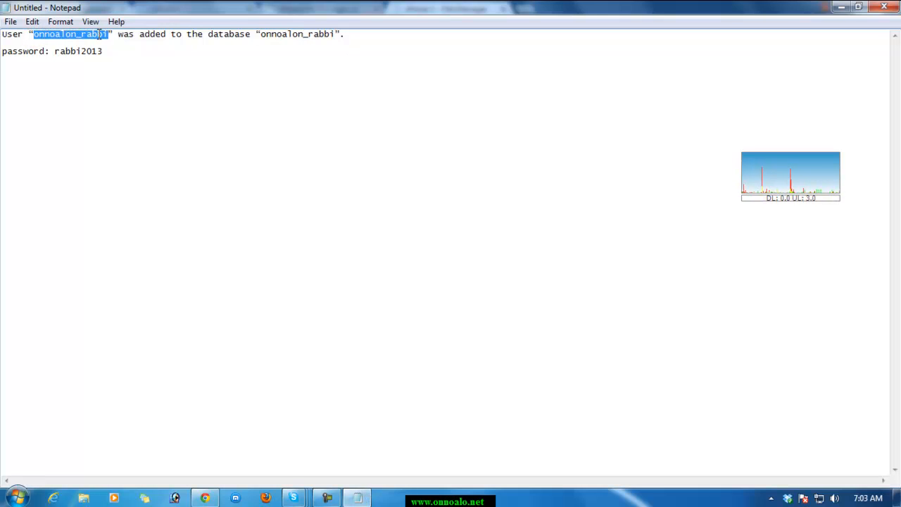
right_click(100, 35)
left_click(140, 75)
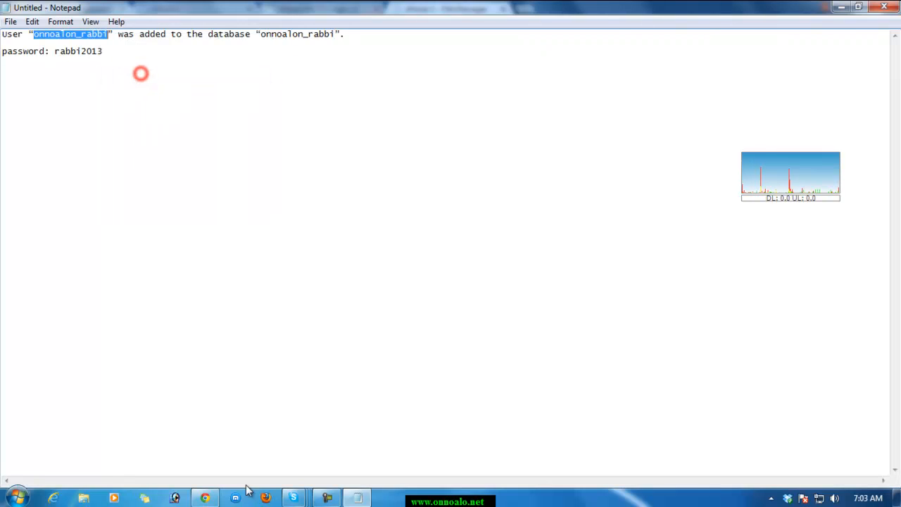
left_click(205, 498)
left_click_drag(130, 331, 219, 331)
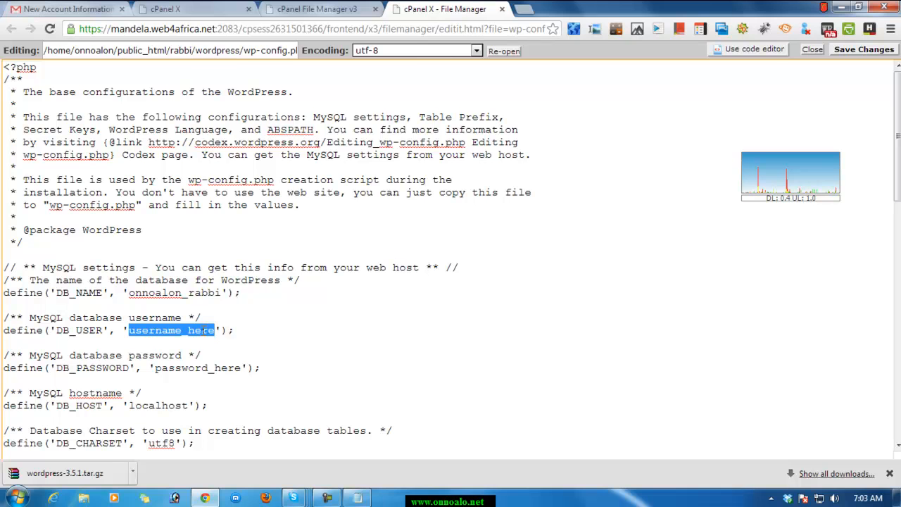
right_click(210, 331)
left_click(239, 125)
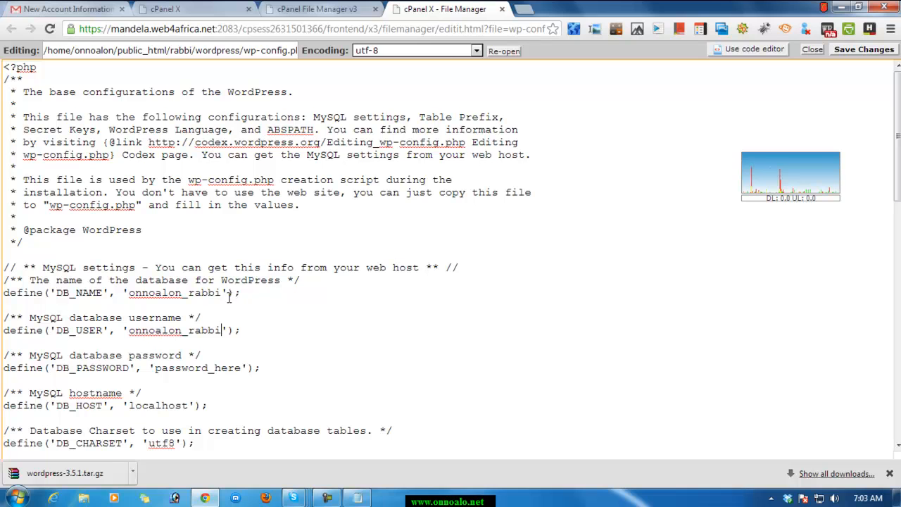
Replace the DB_PASSWORD placeholder with the database password copied from the Notepad notes, and save wp-config.php.
left_click(357, 498)
left_click(52, 71)
left_click_drag(54, 51, 103, 52)
right_click(103, 54)
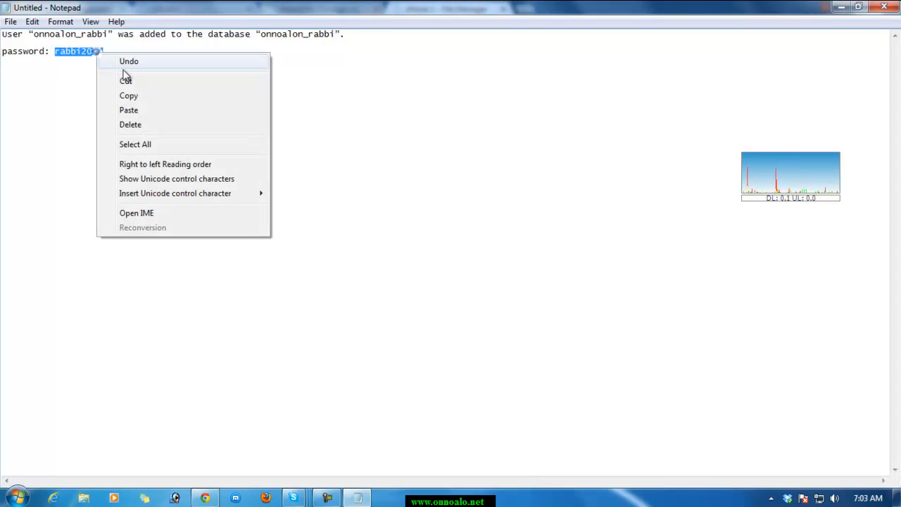
left_click(137, 100)
left_click(205, 498)
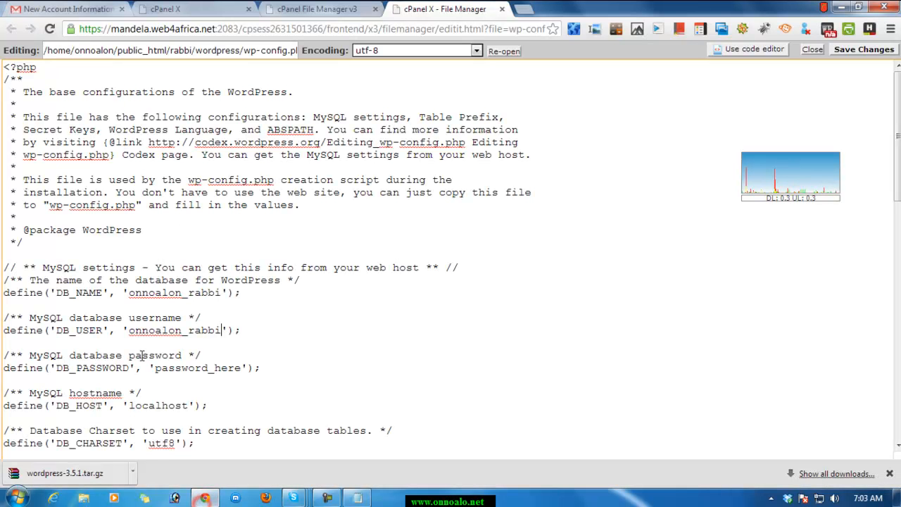
left_click_drag(157, 369, 242, 367)
right_click(232, 367)
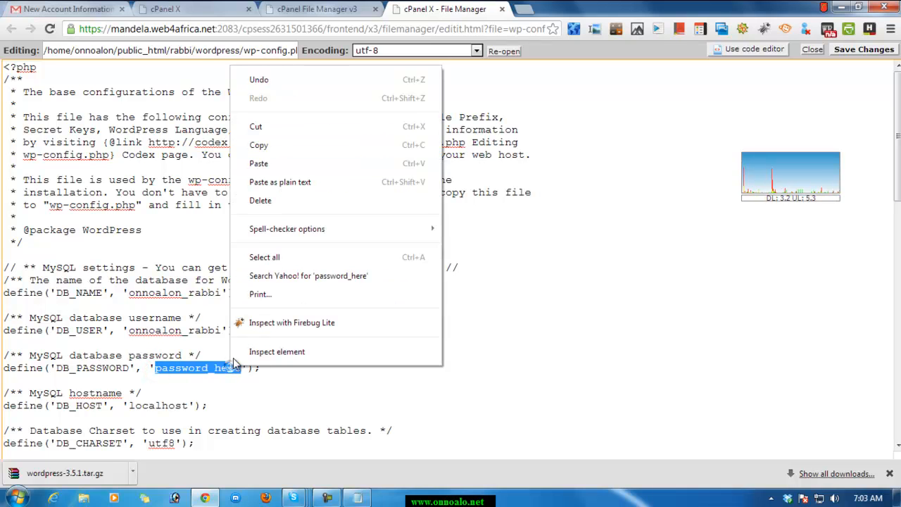
left_click(258, 163)
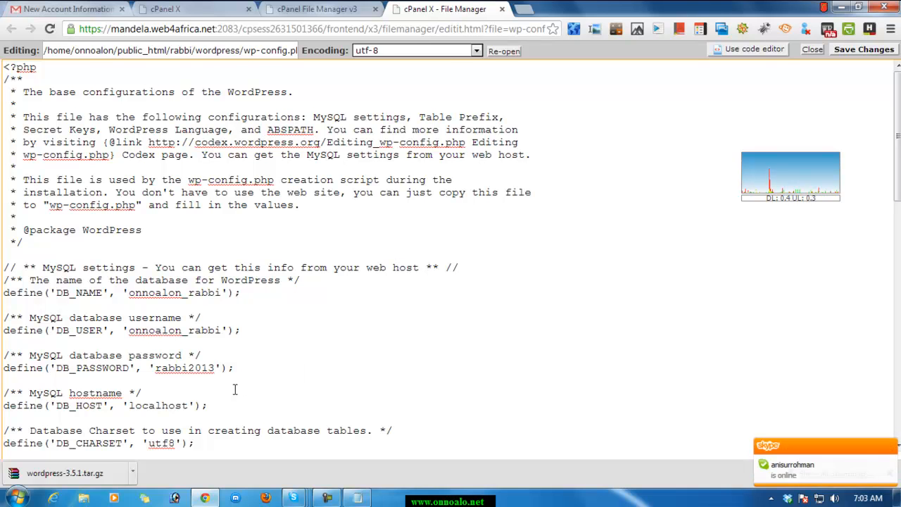
key("Right")
left_click(865, 49)
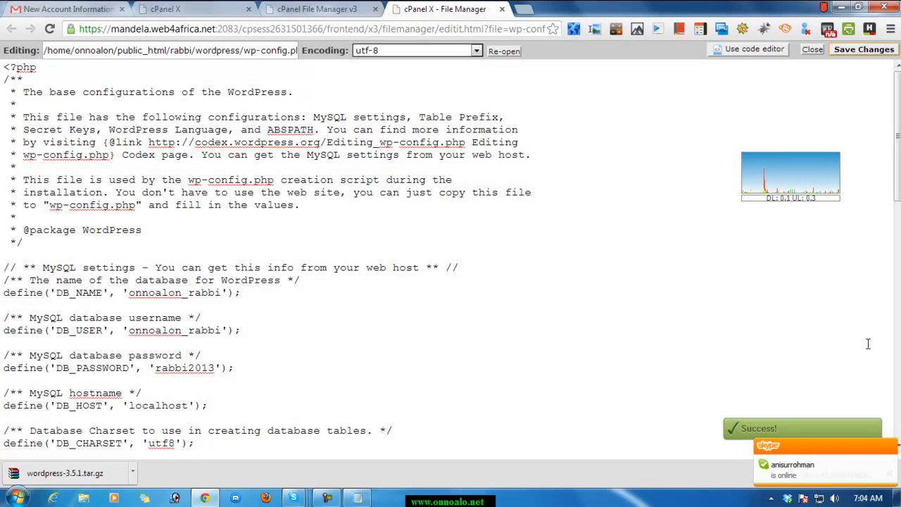
left_click(811, 49)
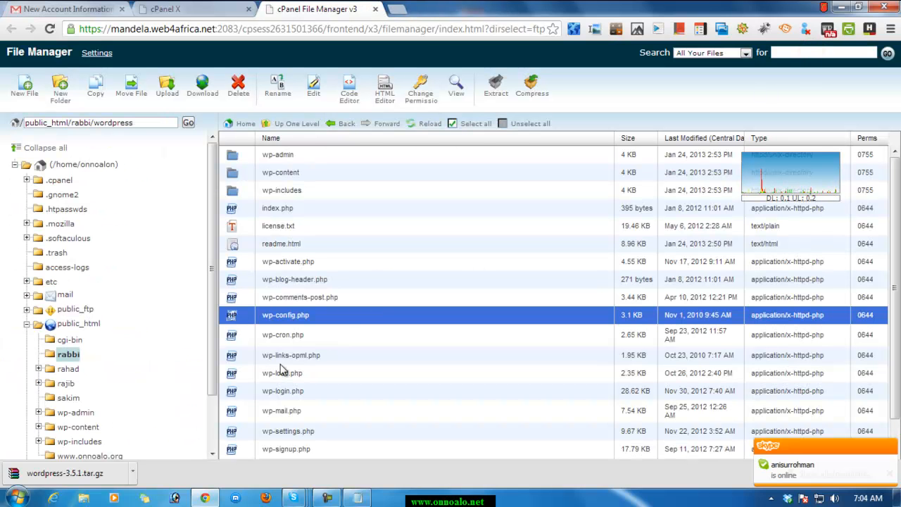
scroll(149, 255, "down", 2)
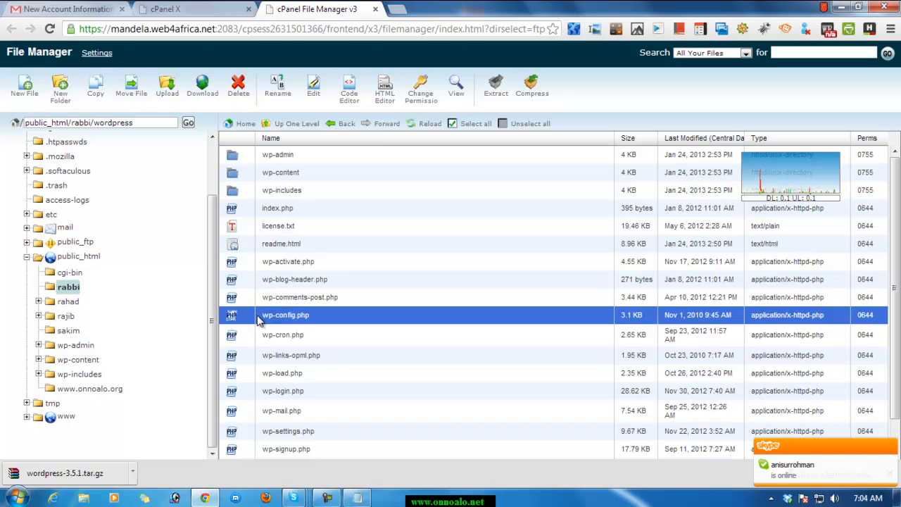
left_click(398, 10)
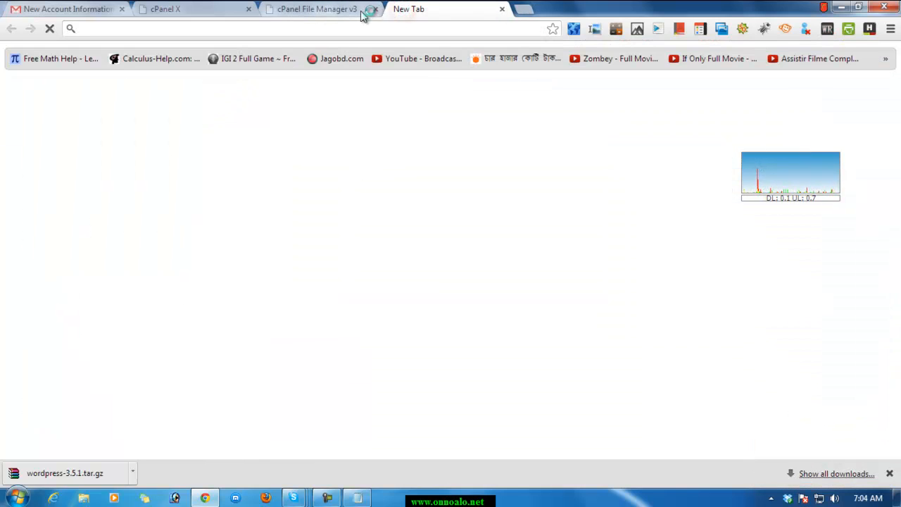
left_click(355, 10)
left_click(424, 12)
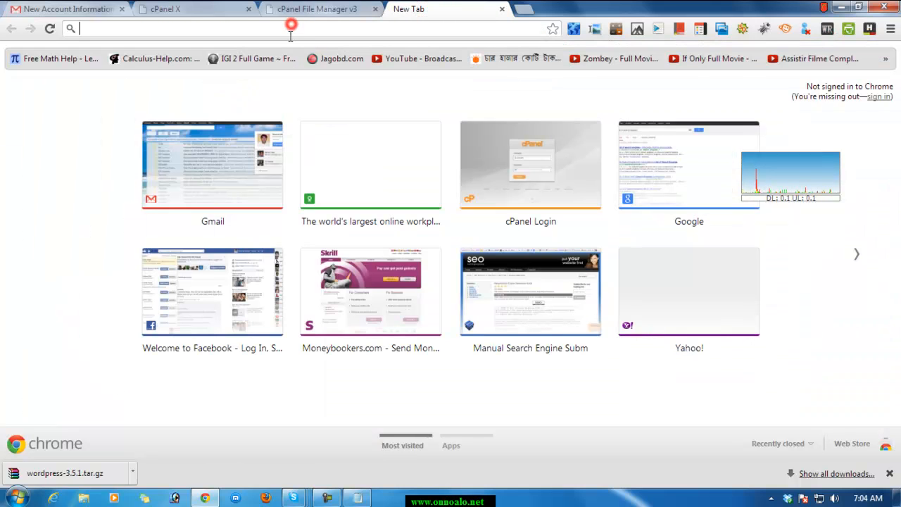
type("www.onn")
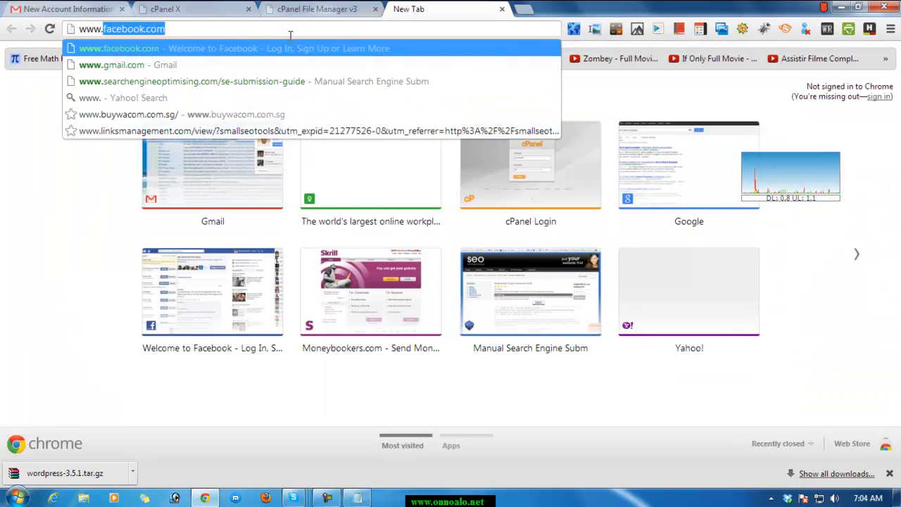
type("al")
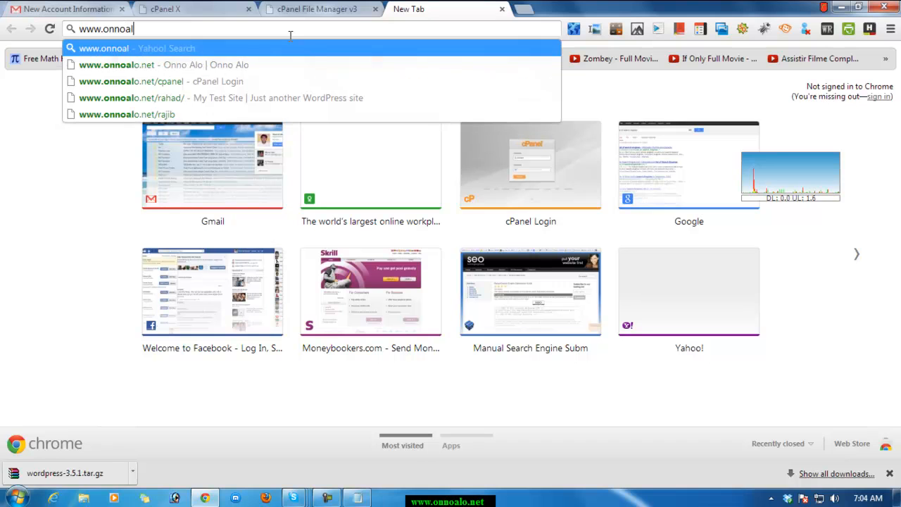
type("o.ne")
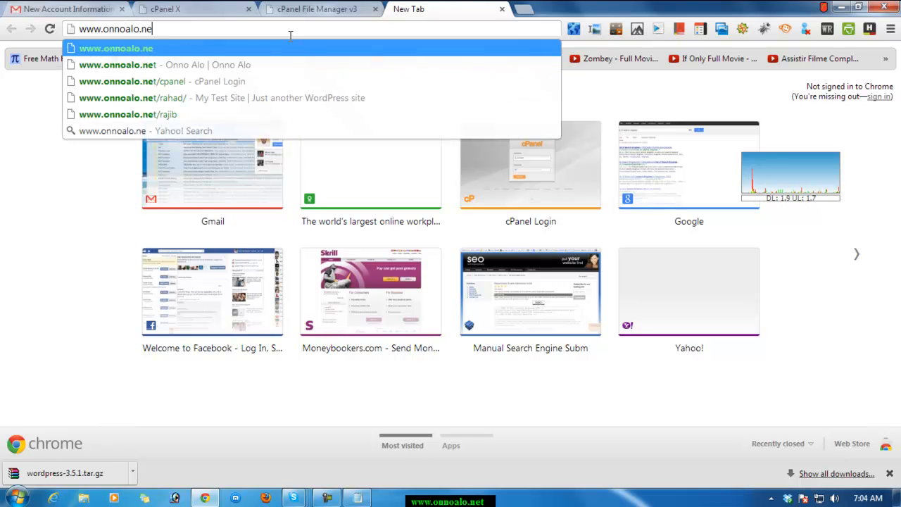
type("t/")
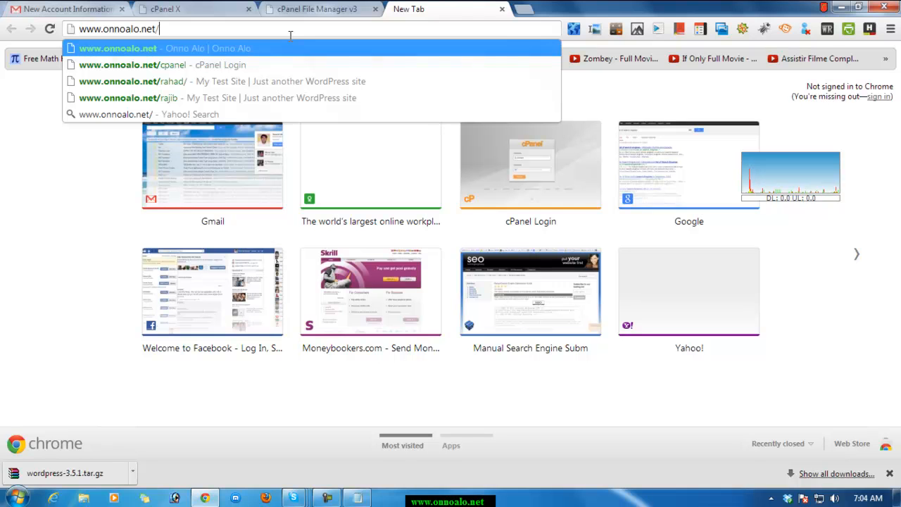
type("rab")
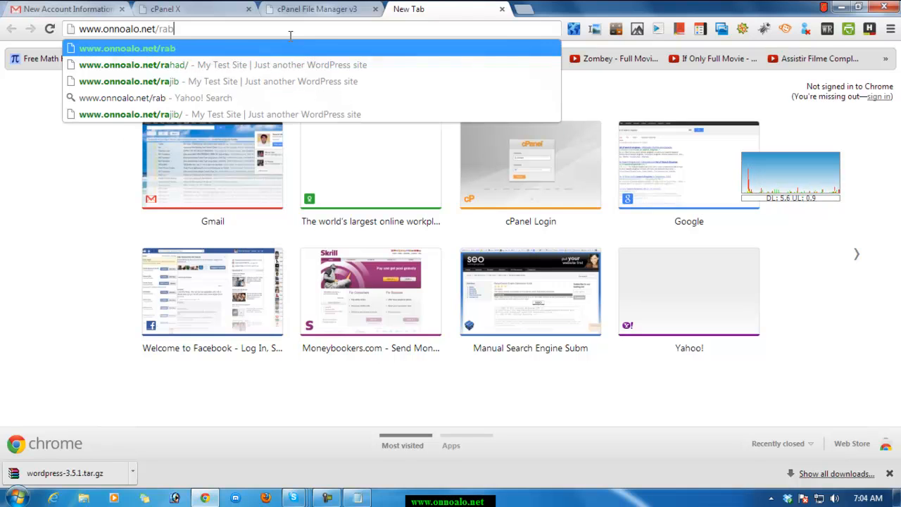
type("bi")
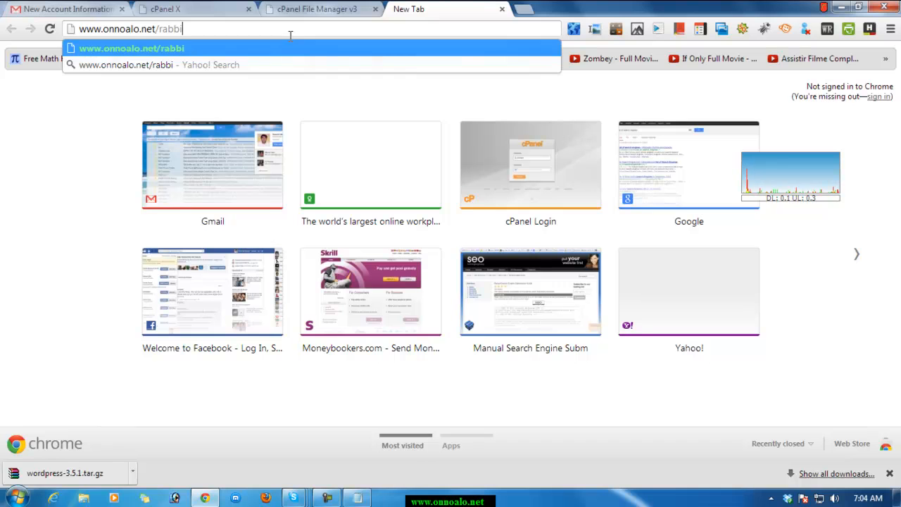
key("Return")
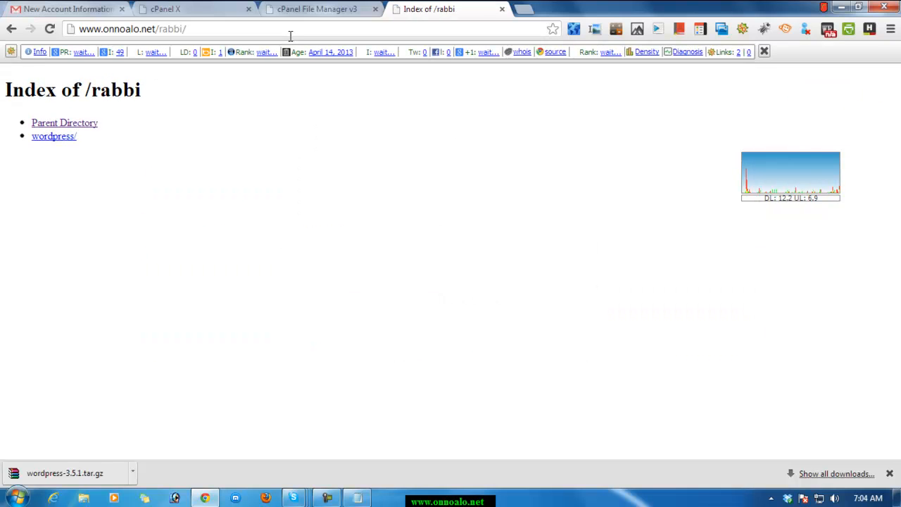
Leave the rabbi index page, close the File Manager and blank browser tabs, and return to the cPanel home page.
left_click(11, 30)
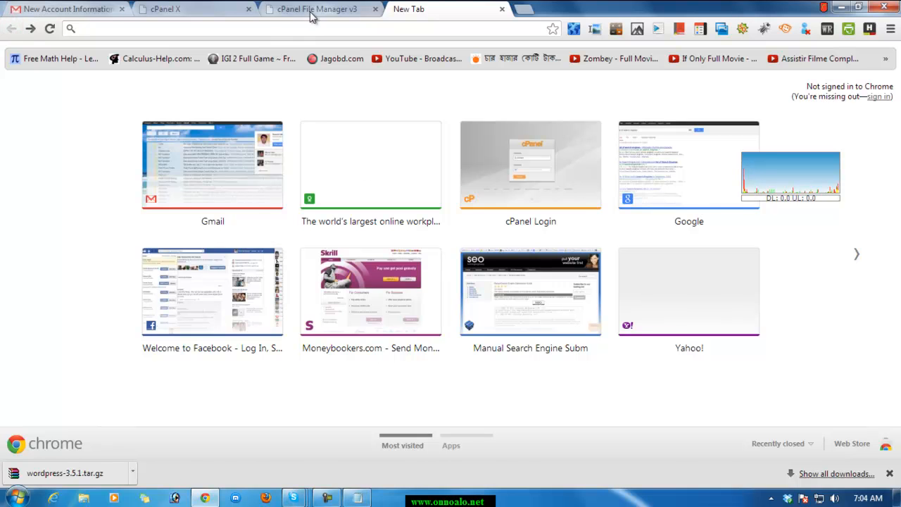
left_click(312, 12)
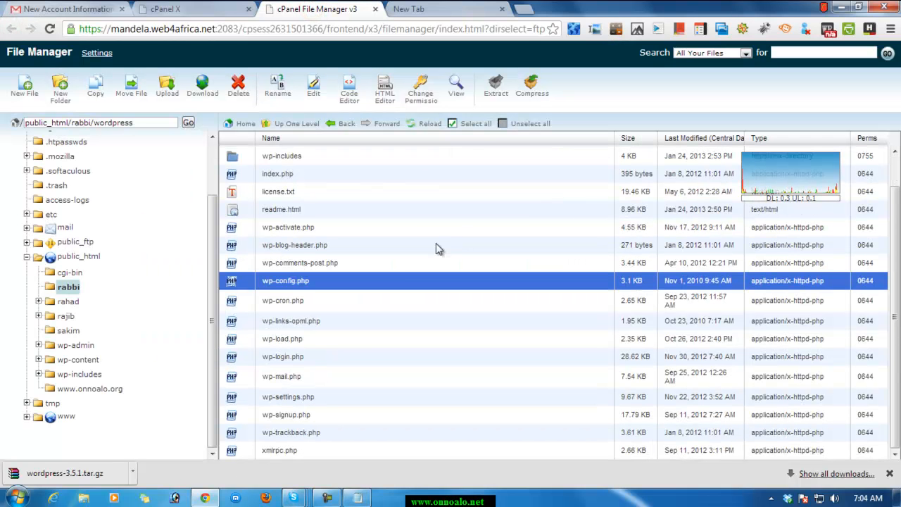
scroll(183, 325, "up", 3)
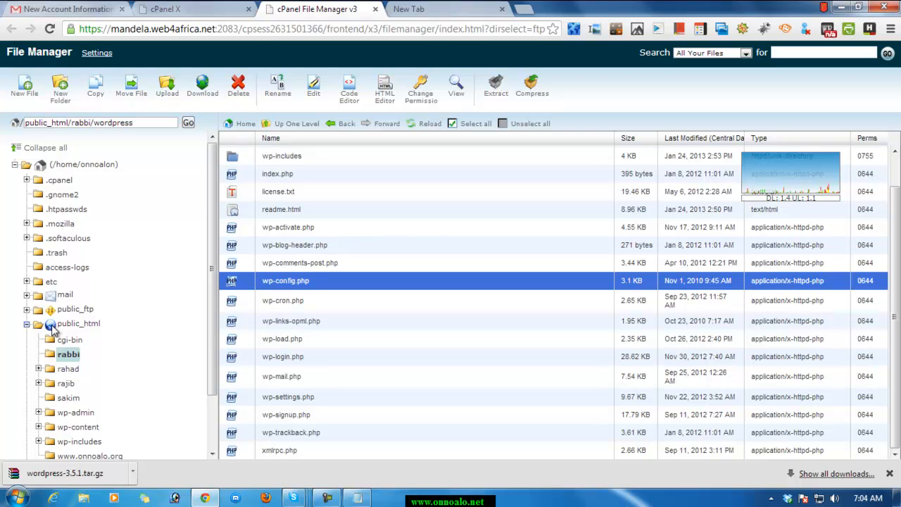
left_click(376, 10)
left_click(186, 9)
left_click(375, 8)
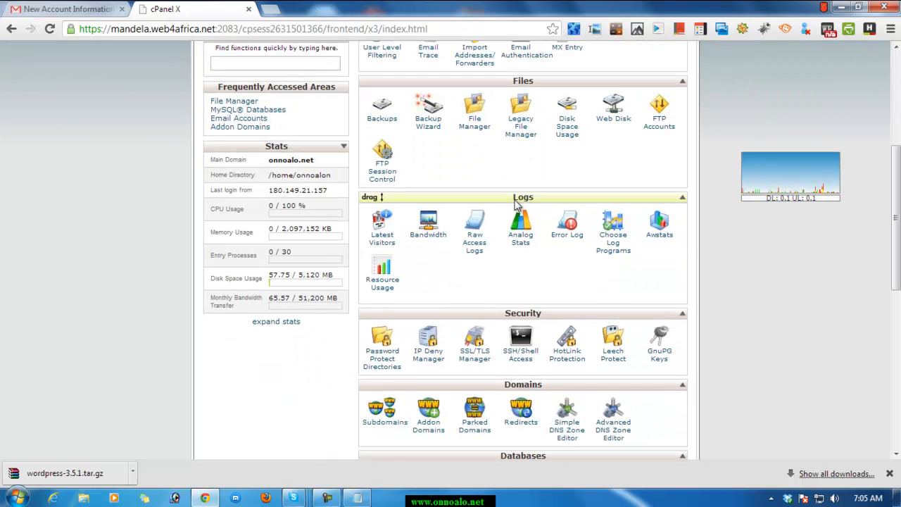
Reopen File Manager from cPanel and browse to the public_html/rabbi/wordpress folder.
left_click(478, 128)
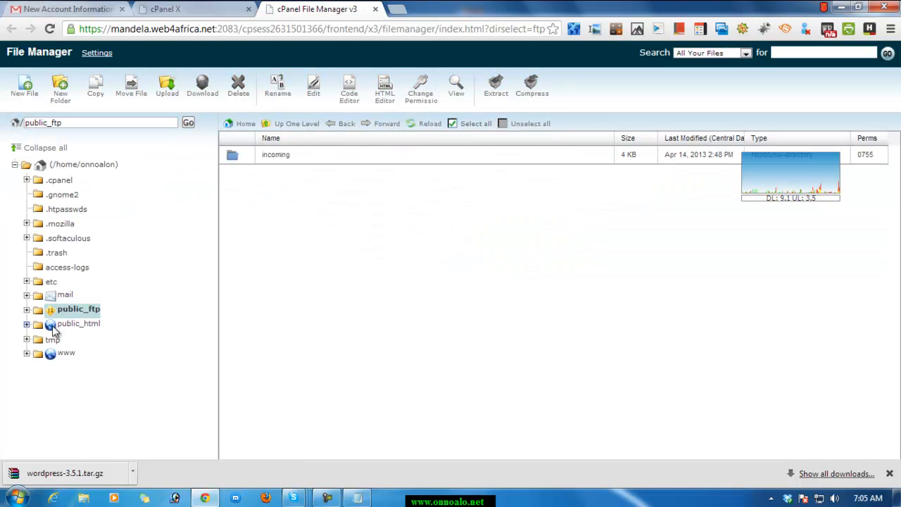
left_click(55, 329)
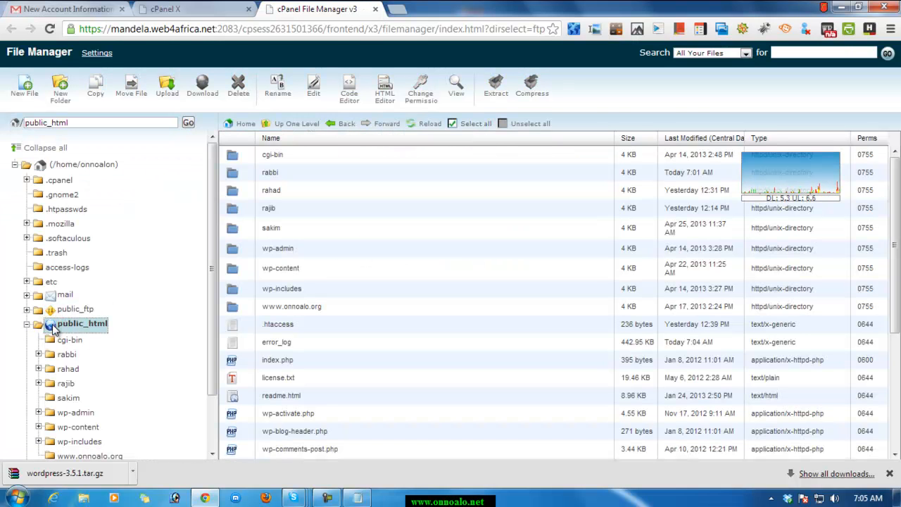
double_click(234, 175)
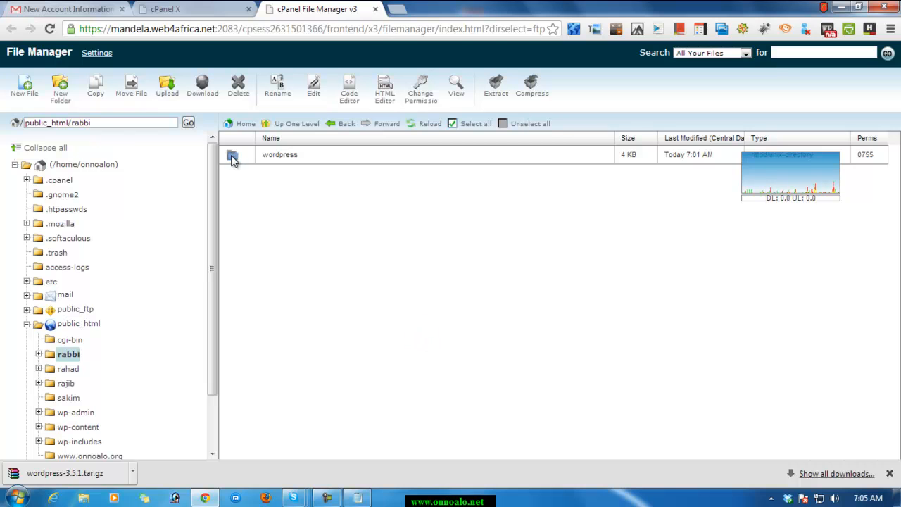
double_click(233, 156)
scroll(353, 315, "down", 1)
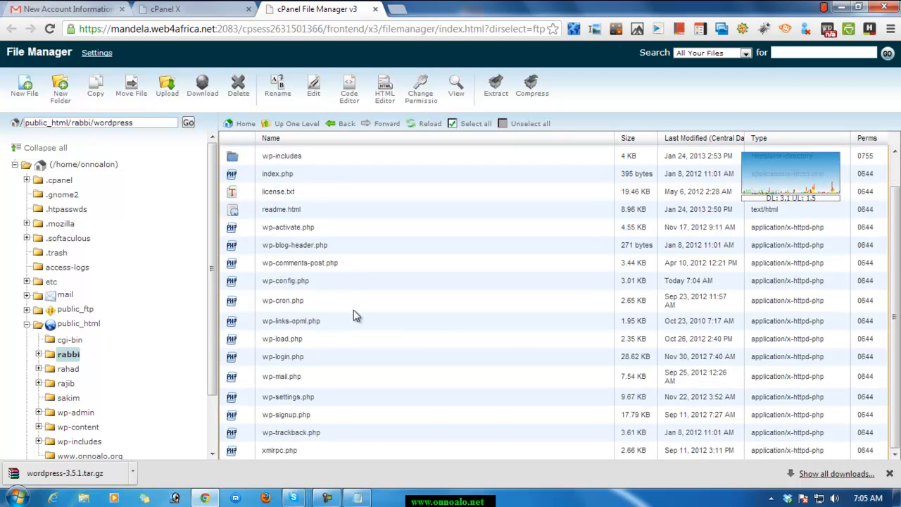
scroll(356, 321, "up", 1)
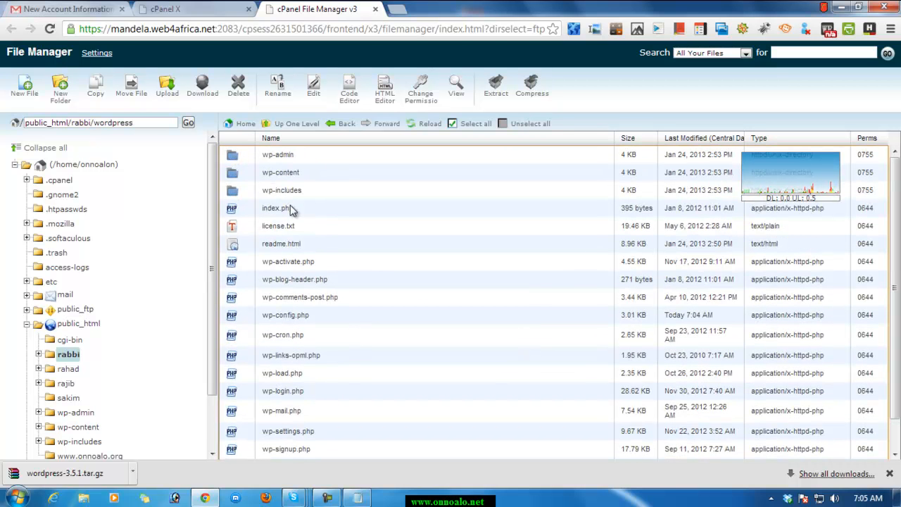
scroll(297, 316, "down", 1)
scroll(298, 322, "up", 1)
Select every folder and file in the wordpress folder, from wp-admin to xmlrpc.php, and open the Move dialog for them.
left_click(281, 156)
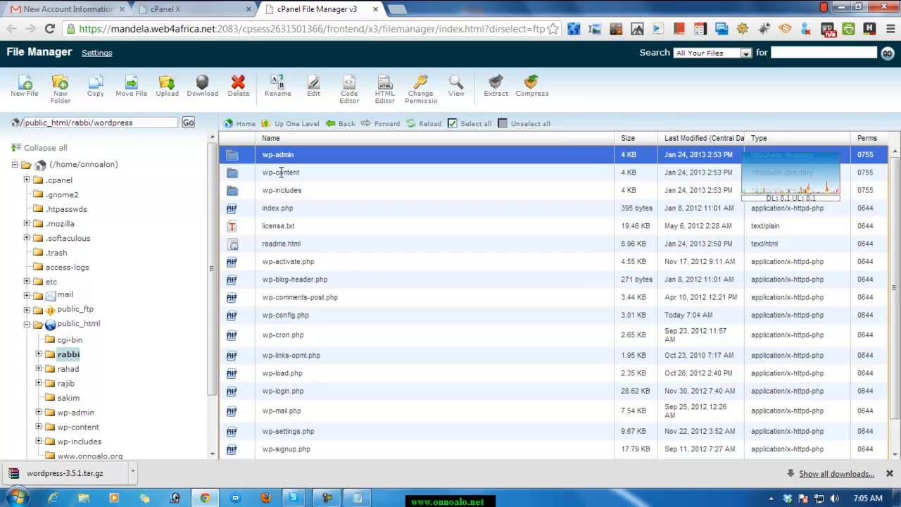
left_click(285, 173, "ctrl")
left_click(278, 192, "ctrl")
left_click(278, 209, "ctrl")
left_click(279, 226, "ctrl")
left_click(282, 244, "ctrl")
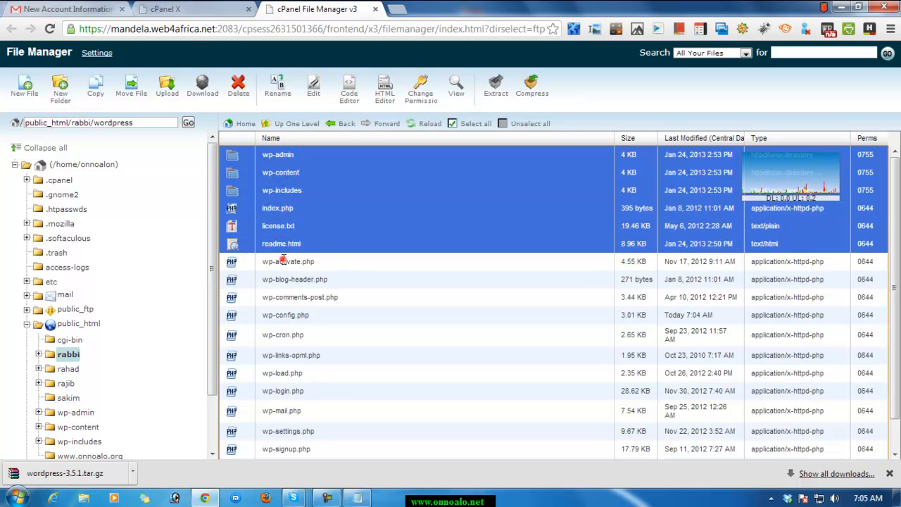
left_click(281, 262, "ctrl")
left_click(285, 280, "ctrl")
left_click(285, 298, "ctrl")
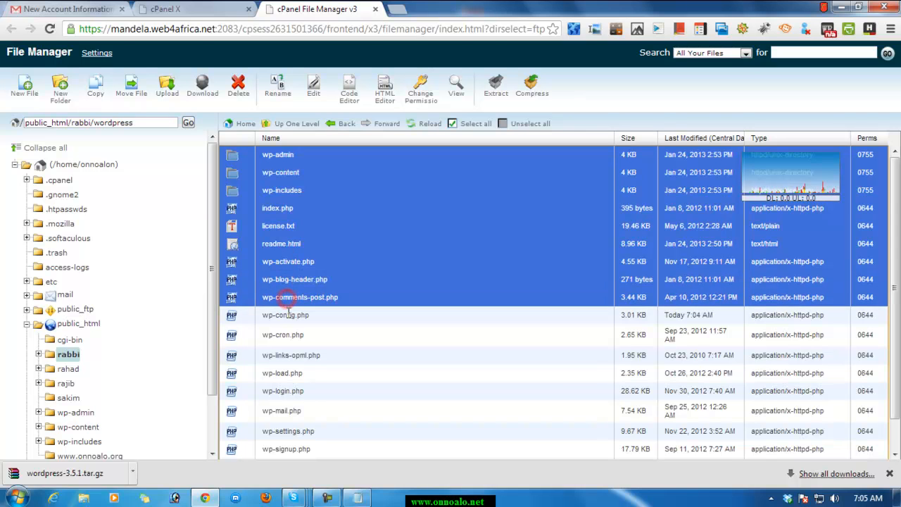
left_click(285, 315, "ctrl")
left_click(286, 335, "ctrl")
left_click(286, 356, "ctrl")
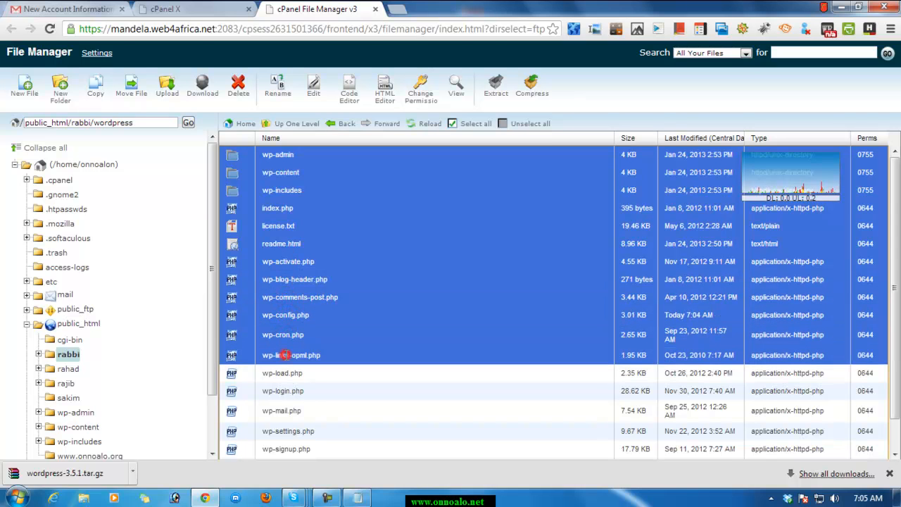
left_click(282, 372, "ctrl")
left_click(285, 390, "ctrl")
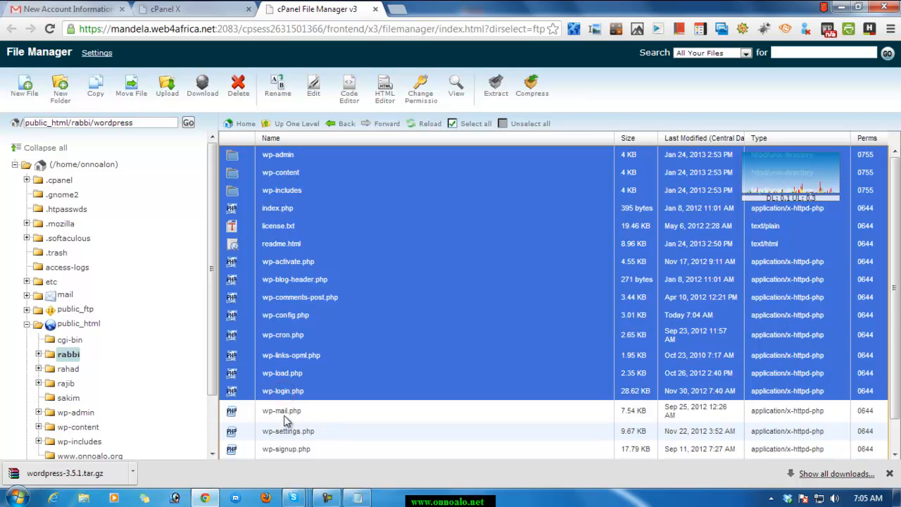
left_click(286, 410, "ctrl")
left_click(290, 431, "ctrl")
left_click(285, 448, "ctrl")
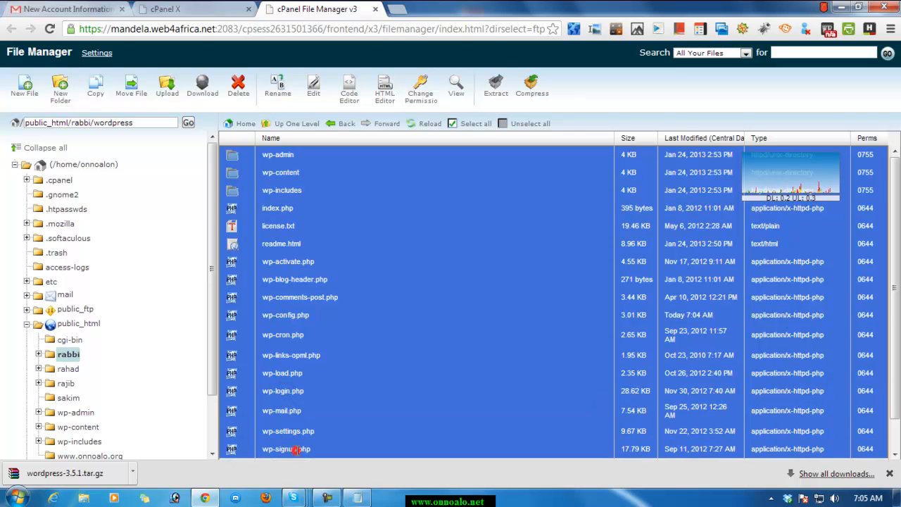
scroll(361, 372, "down", 2)
left_click(285, 432, "ctrl")
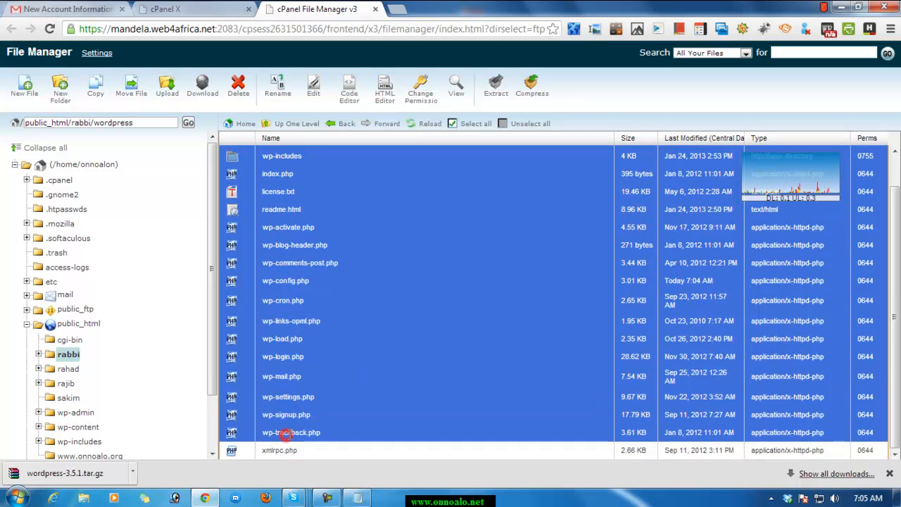
left_click(285, 450, "ctrl")
scroll(461, 343, "up", 2)
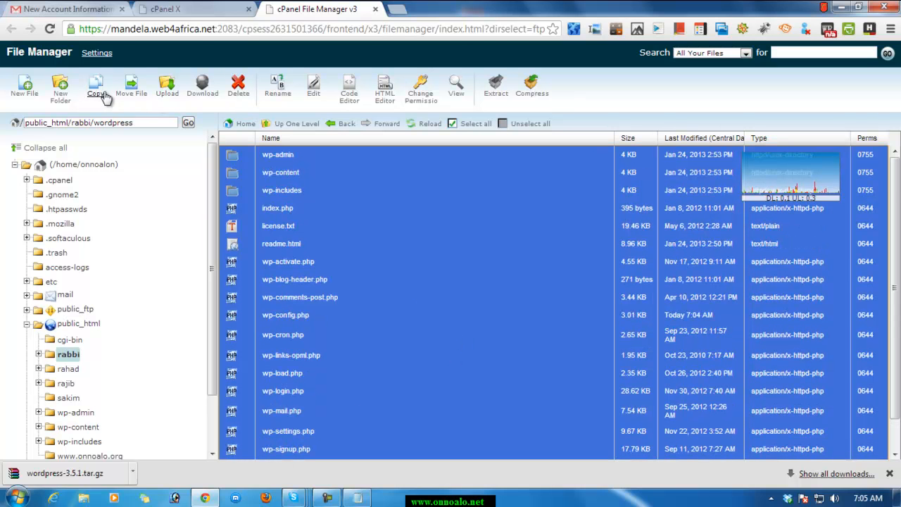
left_click(140, 97)
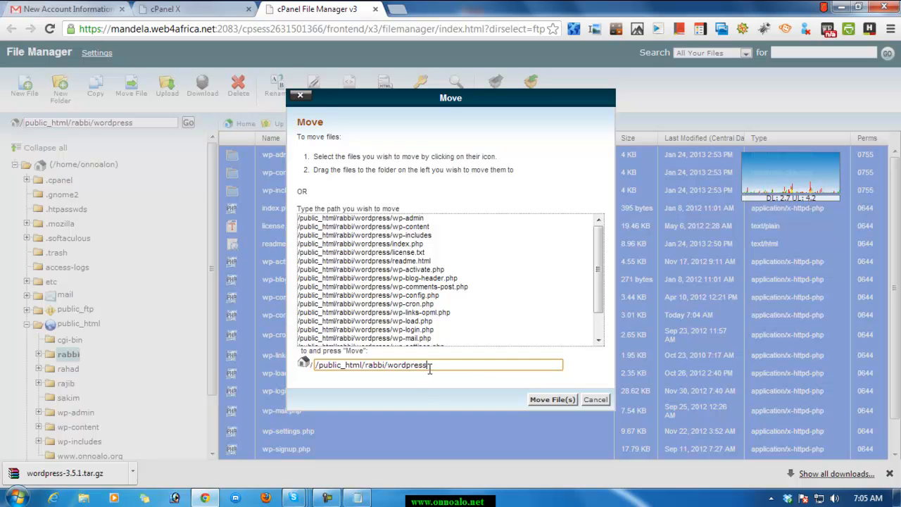
left_click(397, 9)
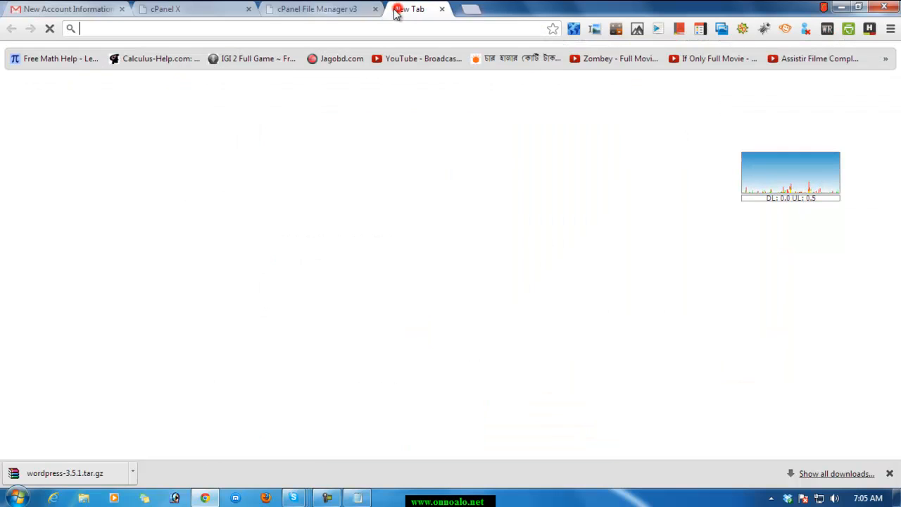
type("w")
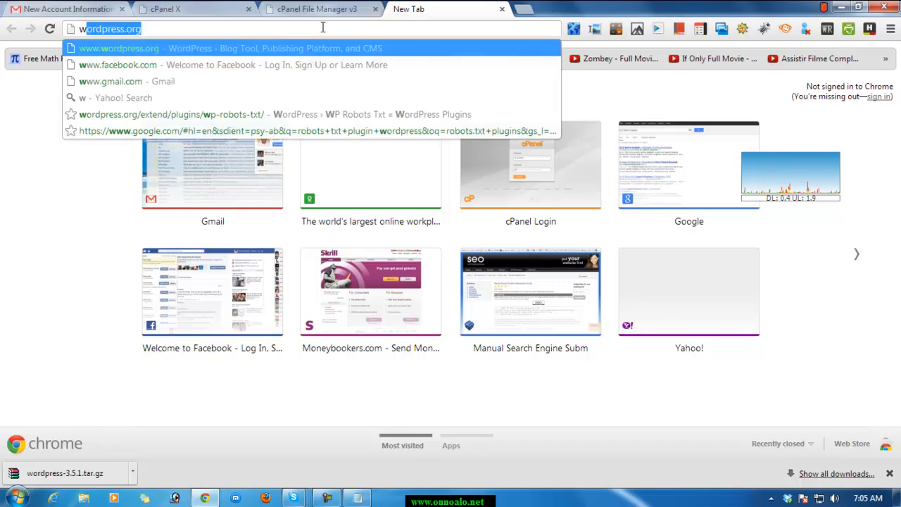
type("ww.onno")
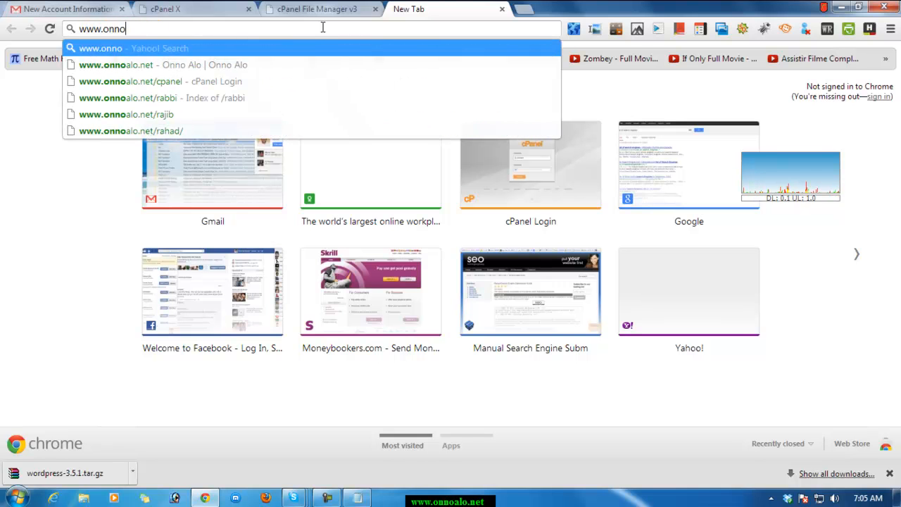
type("alo.n")
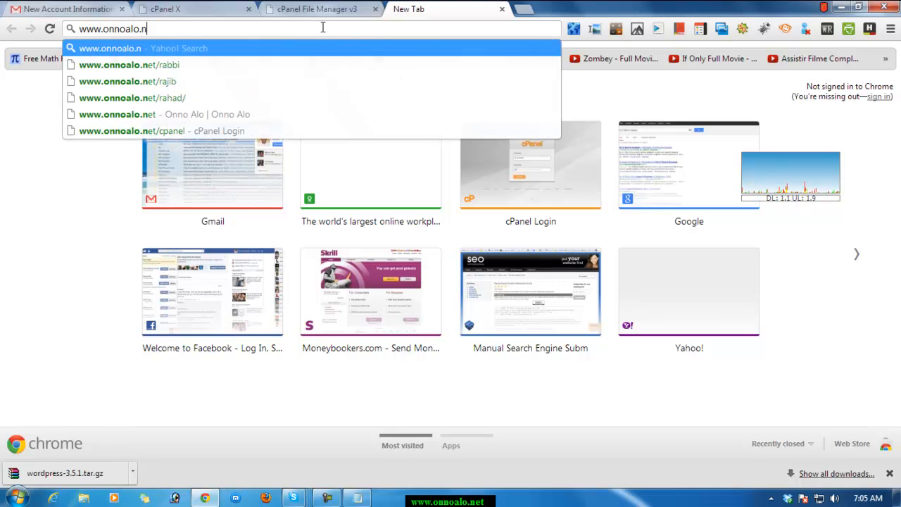
type("et/r")
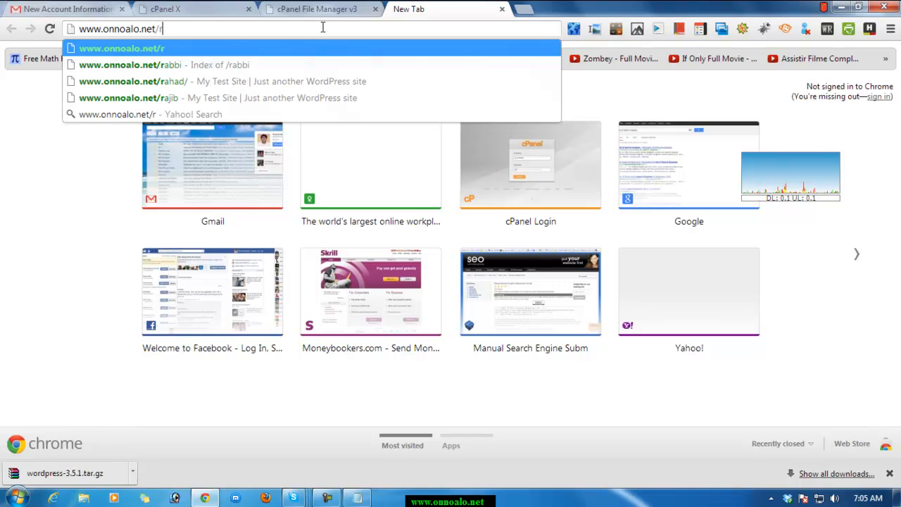
type("abbi")
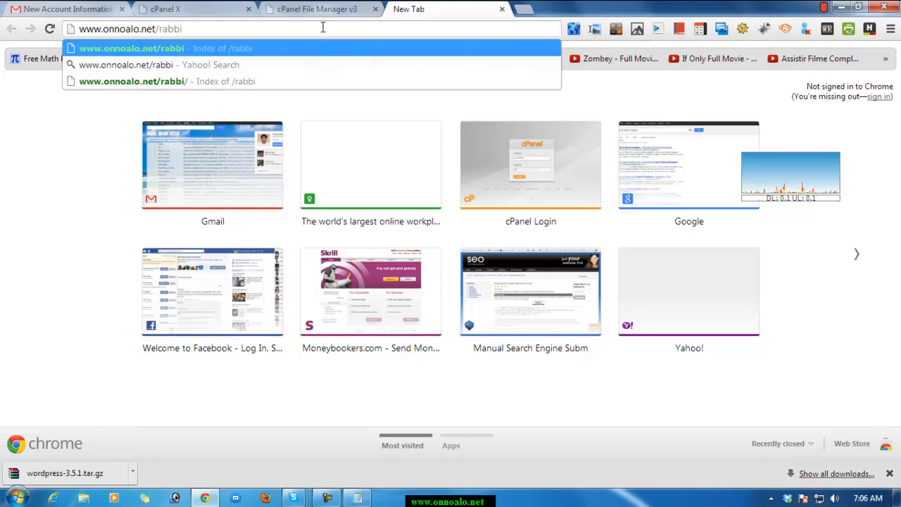
type("/word")
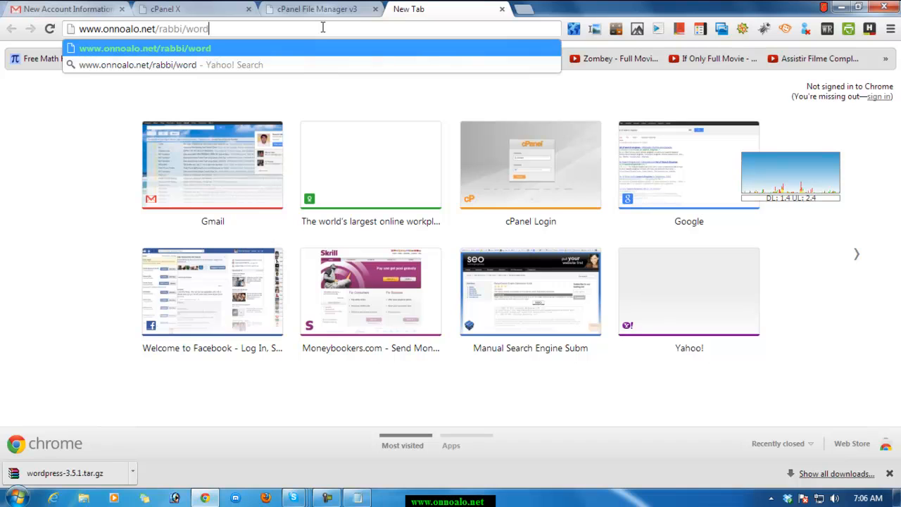
type("press")
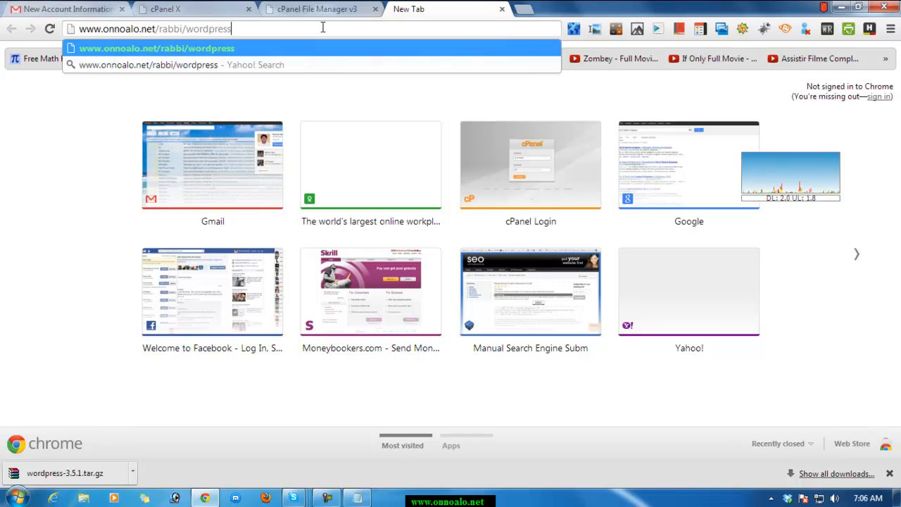
key("Return")
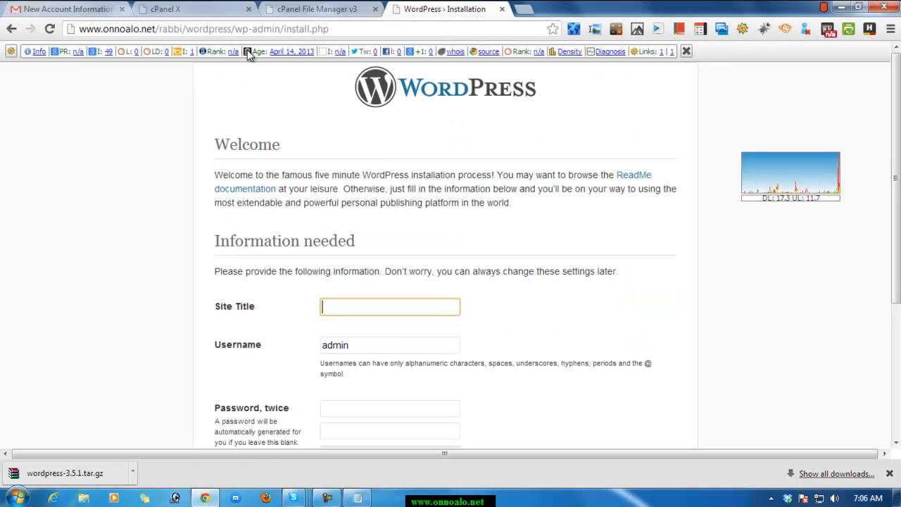
Return to File Manager, set the move destination to /public_html/rabbi, and move the selected WordPress files there.
left_click(336, 10)
left_click(426, 365)
left_click_drag(426, 365, 395, 369)
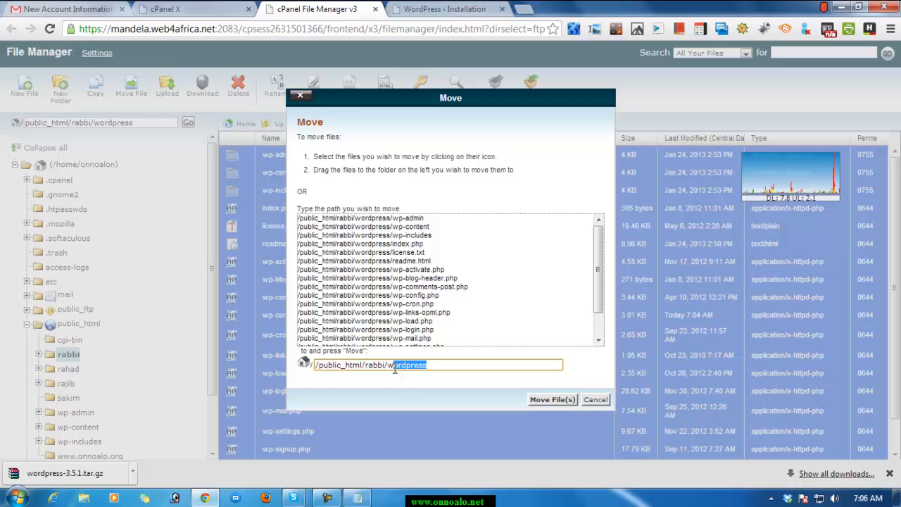
double_click(433, 366)
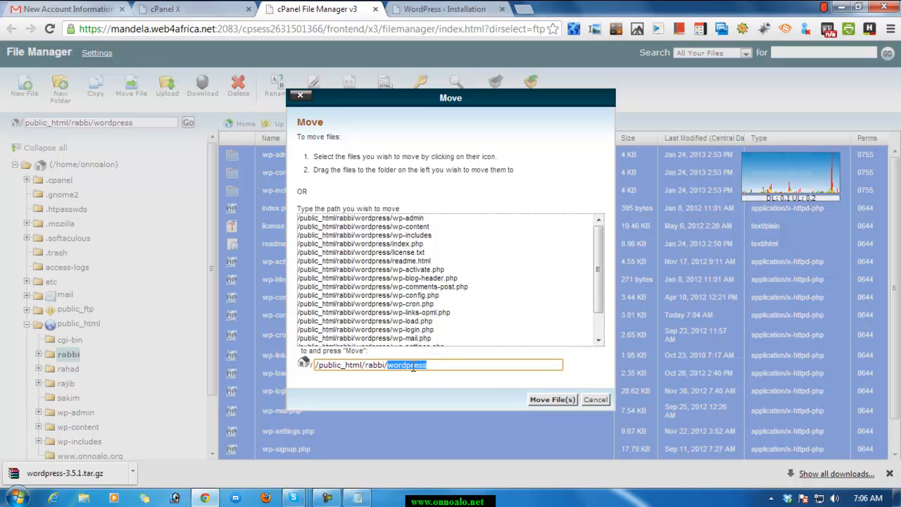
left_click(430, 366)
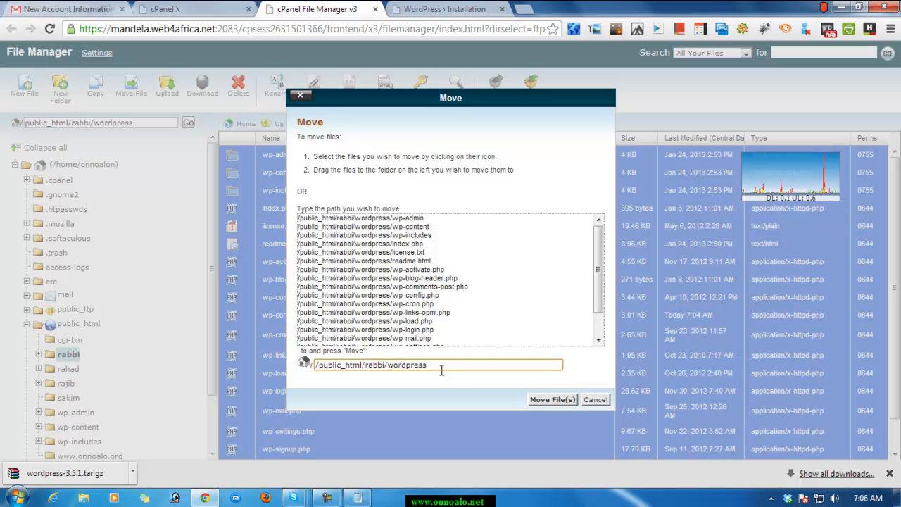
left_click_drag(431, 367, 389, 366)
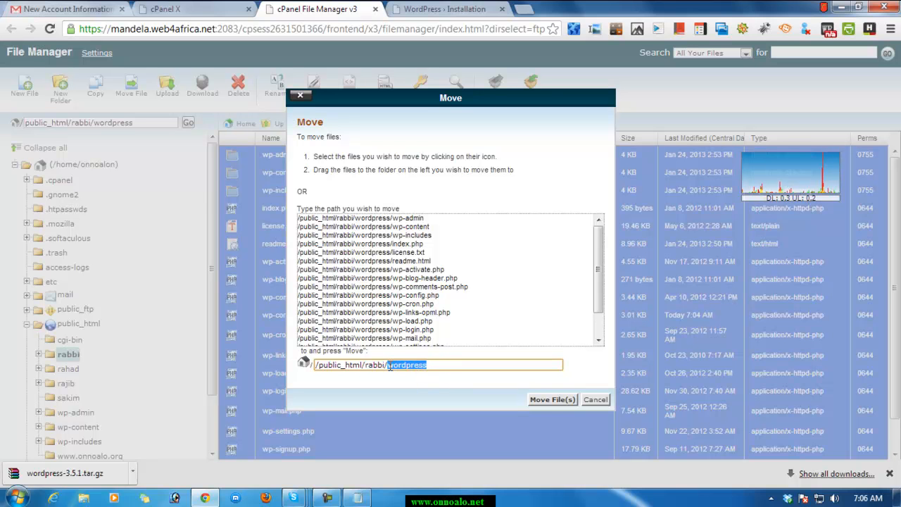
key("BackSpace")
key("BackSpace")
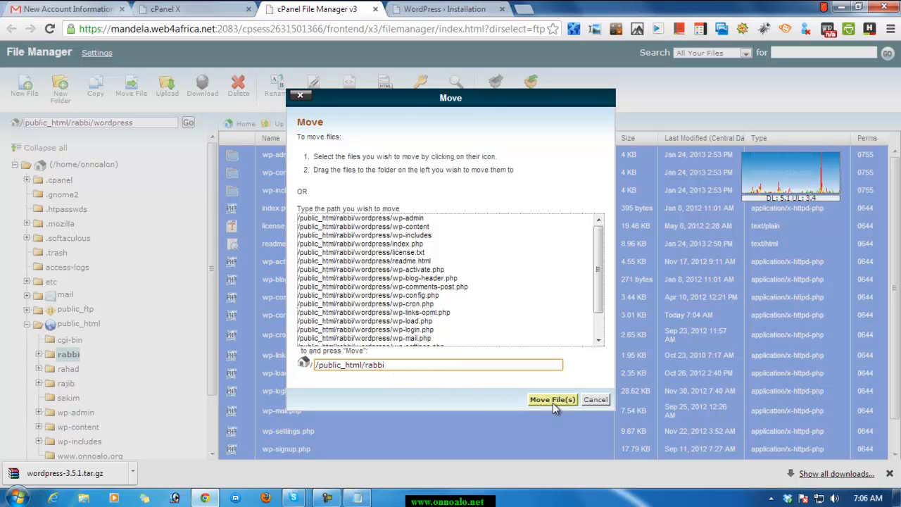
left_click(553, 400)
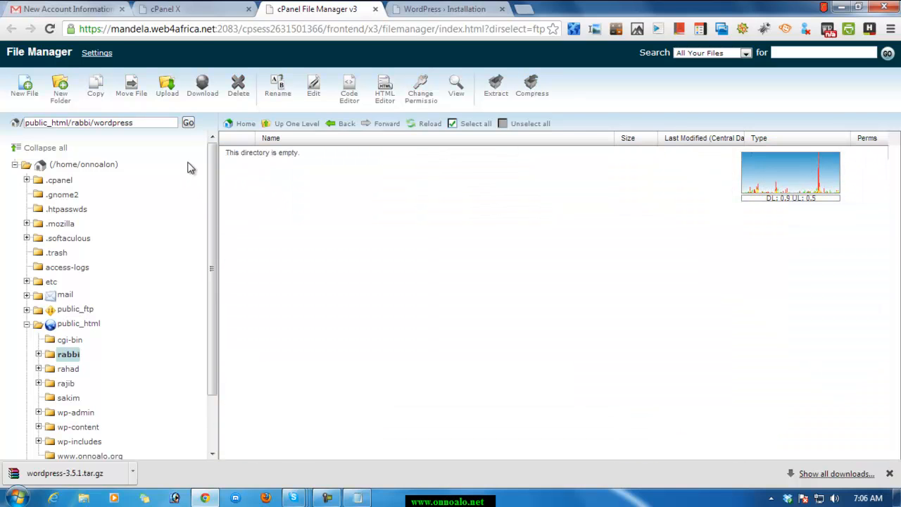
Go back to the rabbi folder listing, and close the File Manager and WordPress installation browser tabs.
left_click(347, 125)
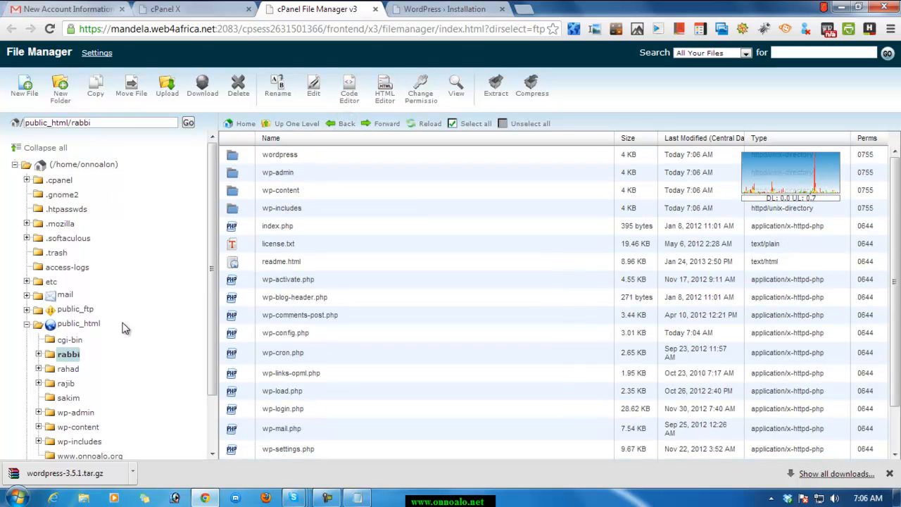
left_click(375, 9)
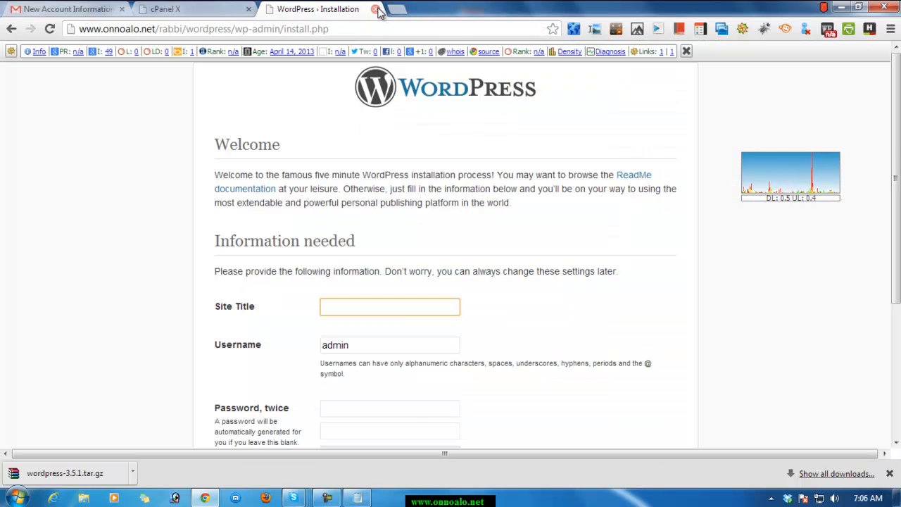
left_click(375, 9)
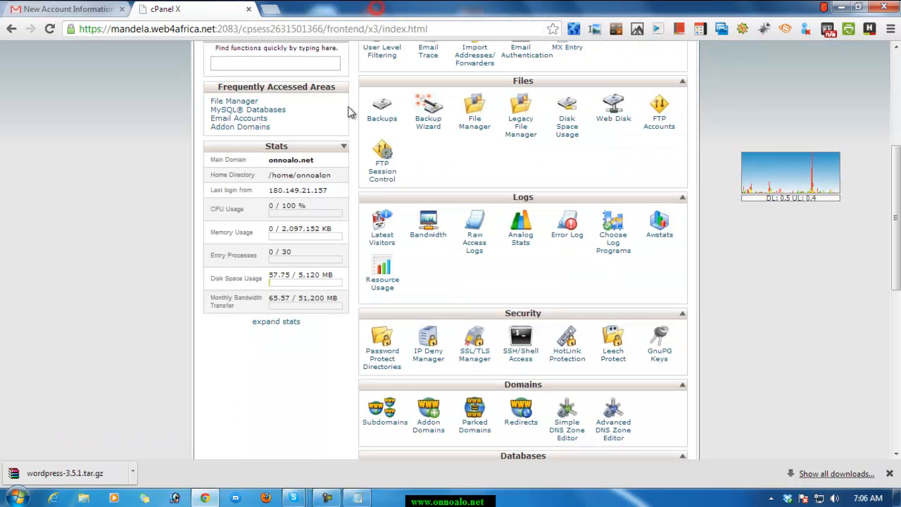
Reopen File Manager from cPanel and browse to the public_html/rabbi folder to look through its files.
left_click(478, 128)
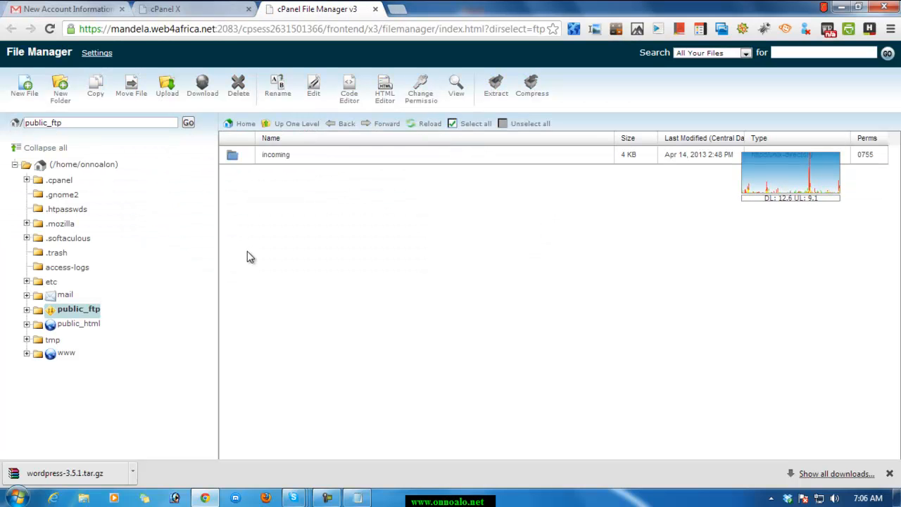
left_click(49, 325)
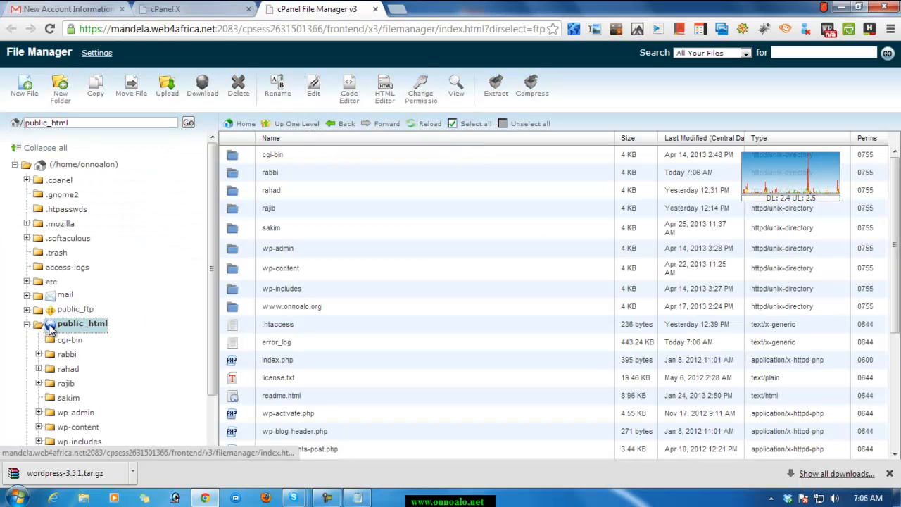
double_click(236, 173)
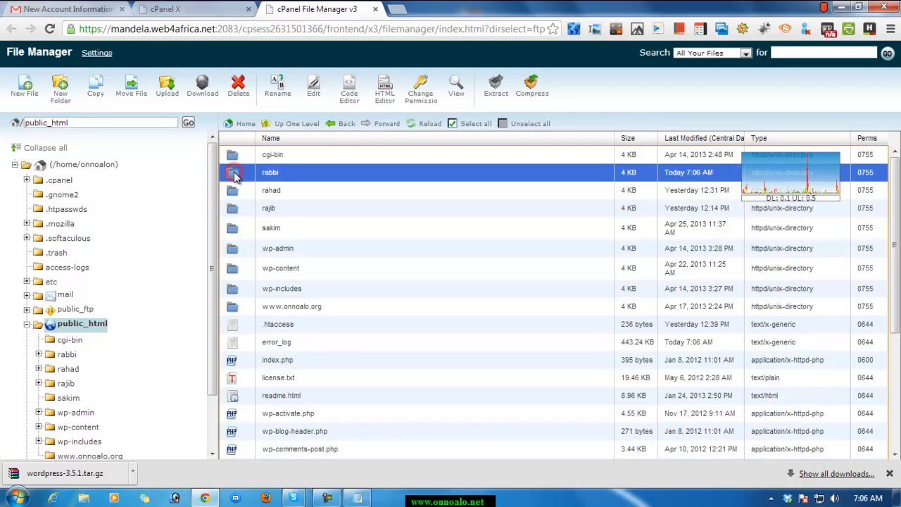
scroll(364, 321, "down", 2)
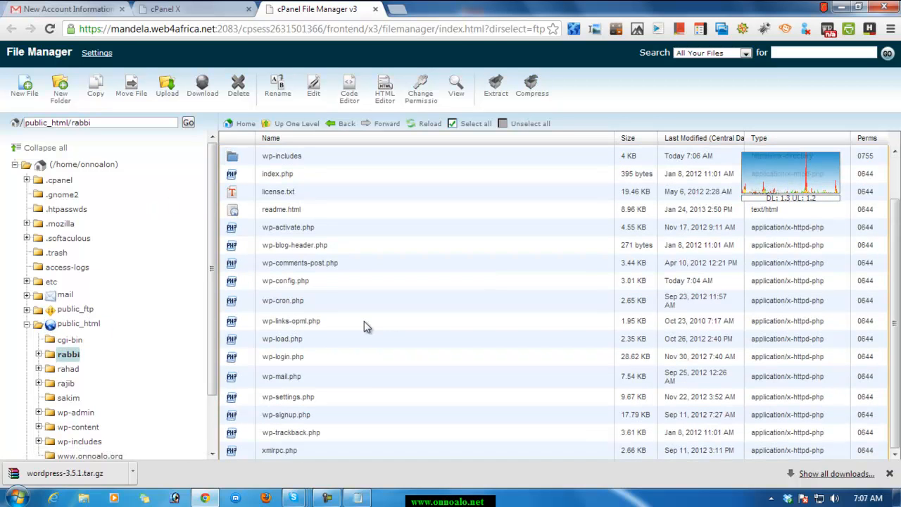
scroll(359, 410, "up", 3)
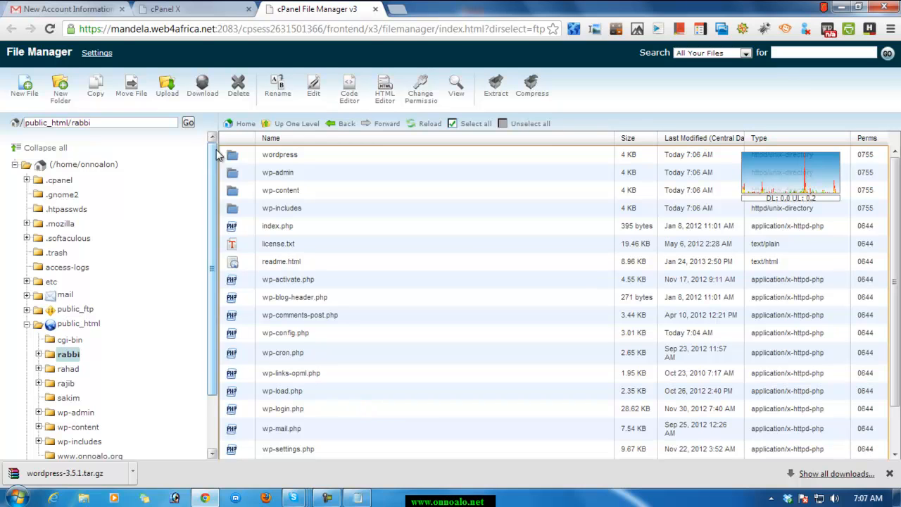
Delete the emptied wordpress folder from public_html/rabbi and select the wp-config.php file.
left_click(238, 160)
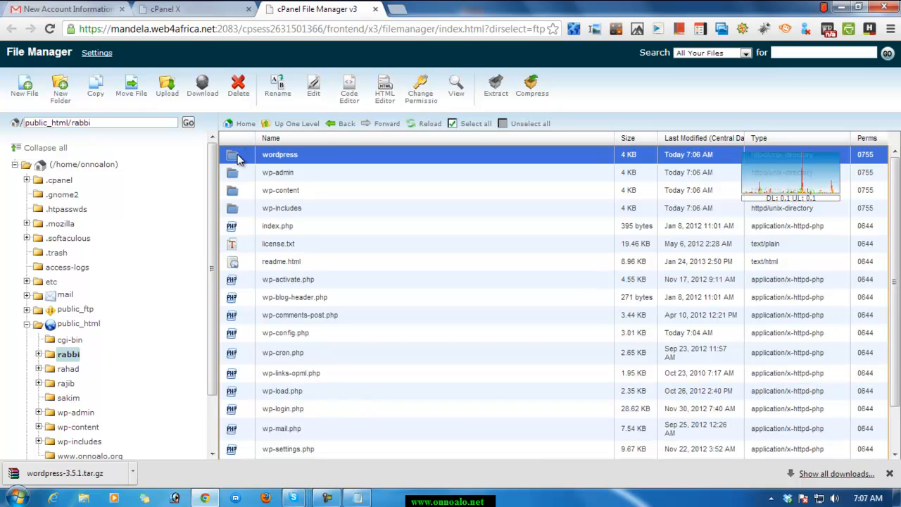
left_click(238, 88)
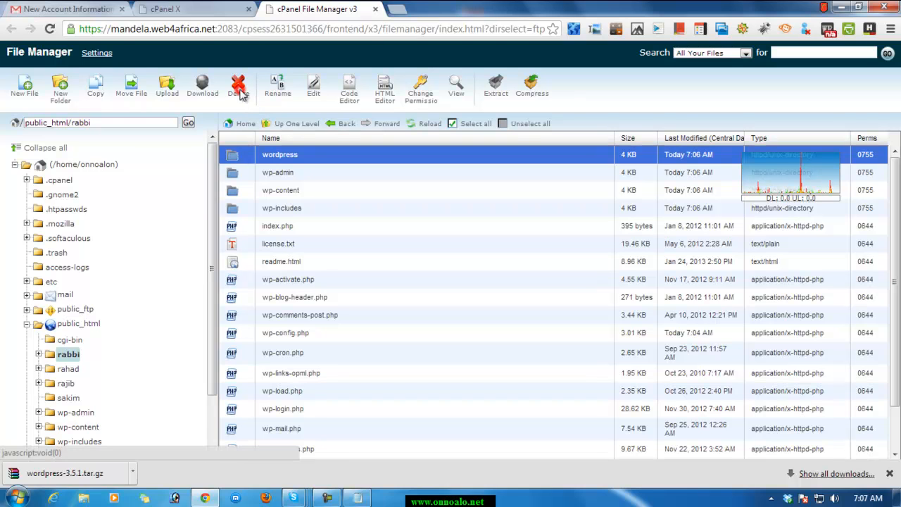
left_click(550, 289)
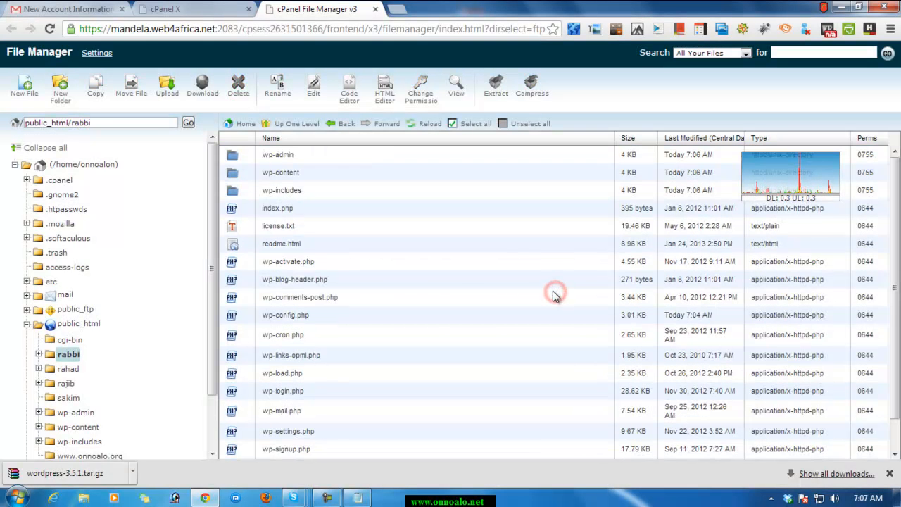
scroll(346, 345, "down", 1)
scroll(349, 346, "up", 1)
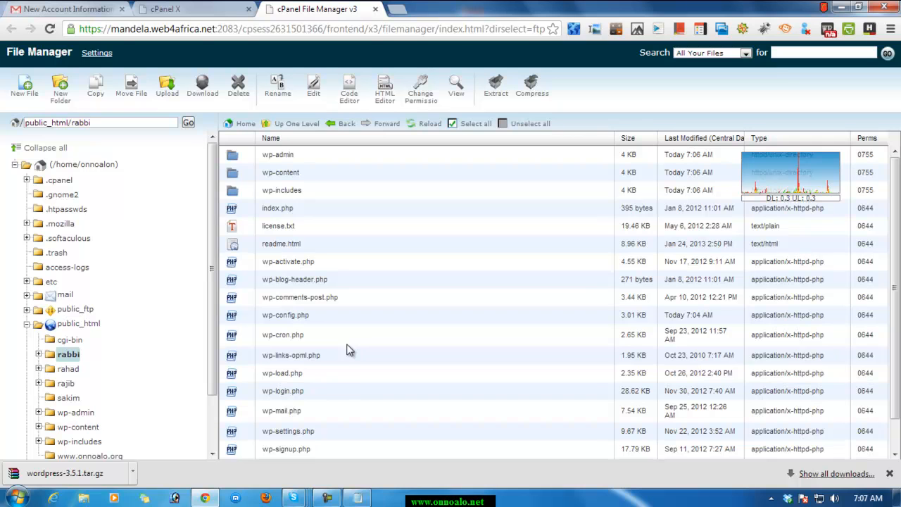
left_click(273, 317)
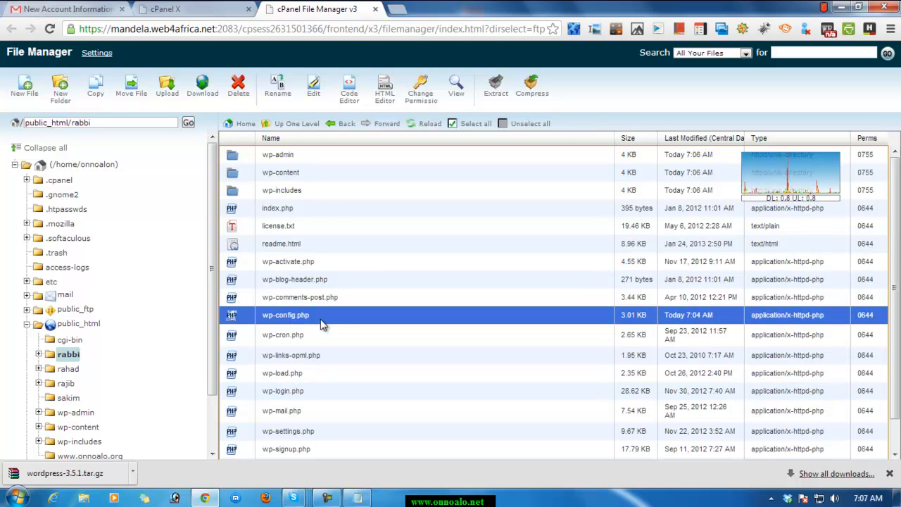
left_click(399, 9)
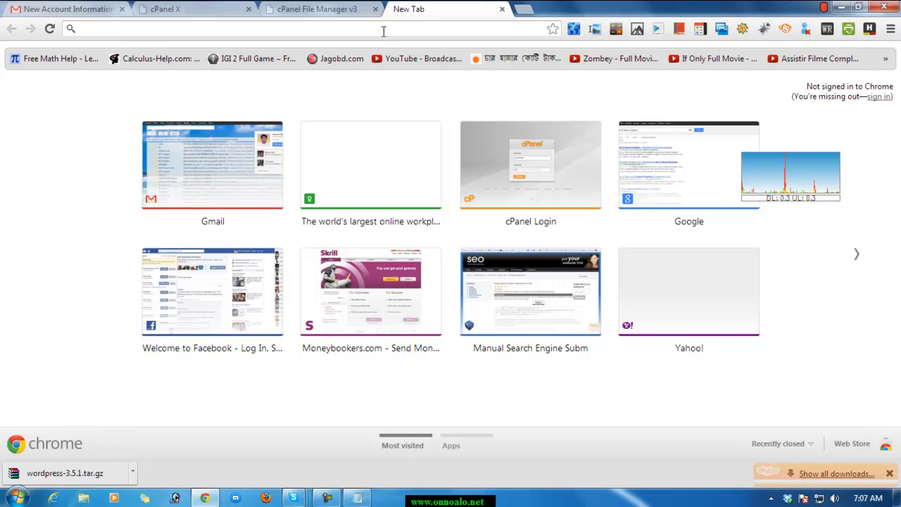
left_click(310, 10)
left_click(392, 10)
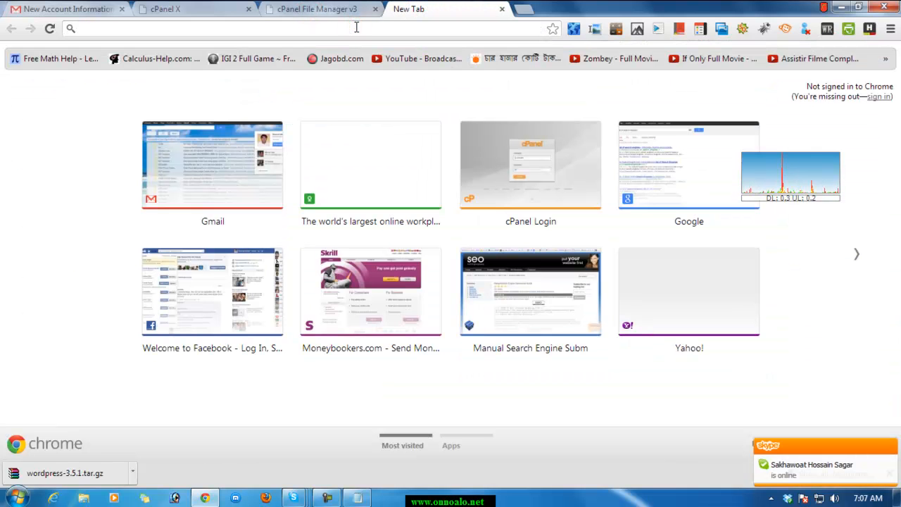
type("www.on")
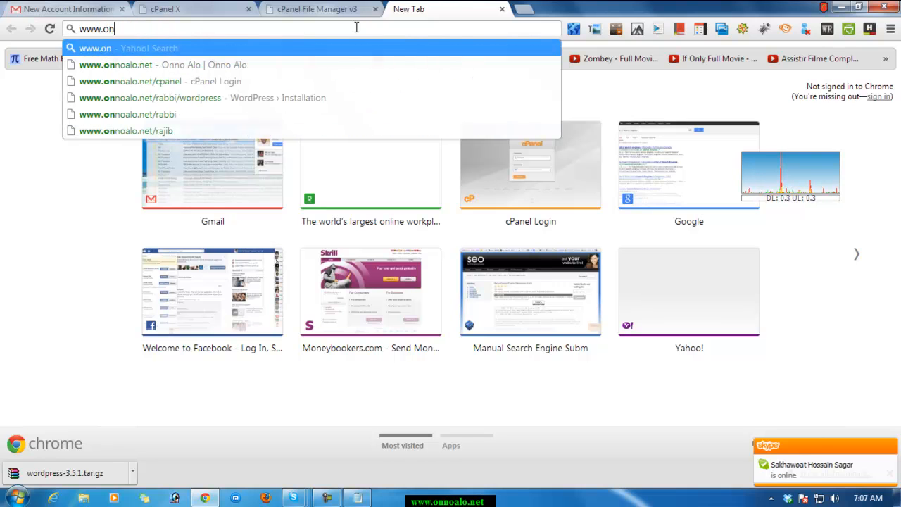
type("noalo.net")
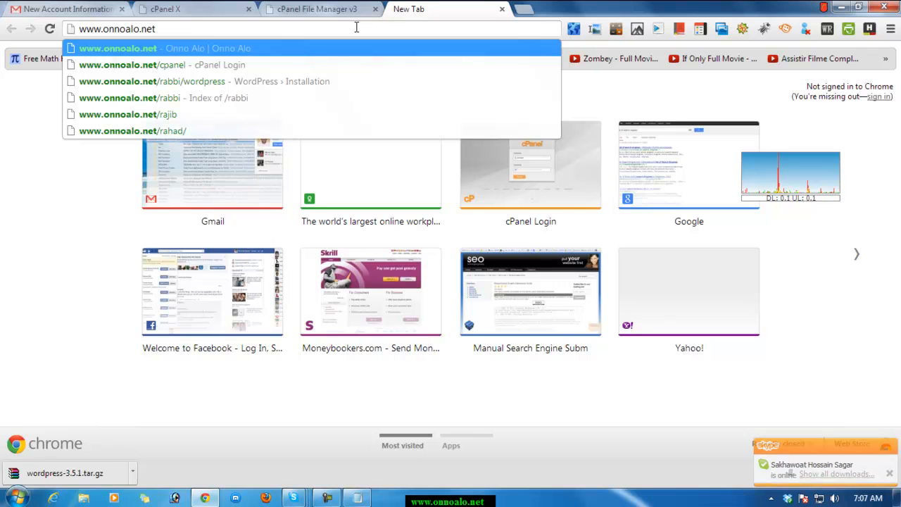
type("/")
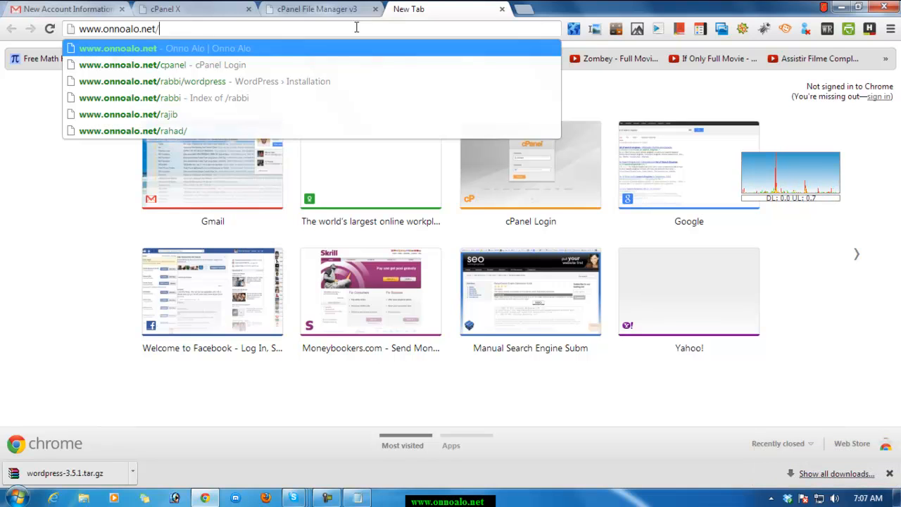
type("rabbi")
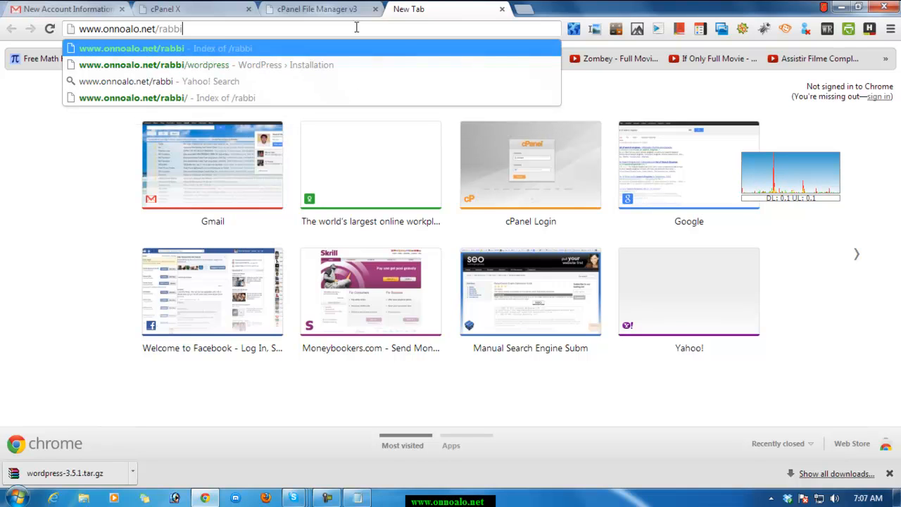
key("Return")
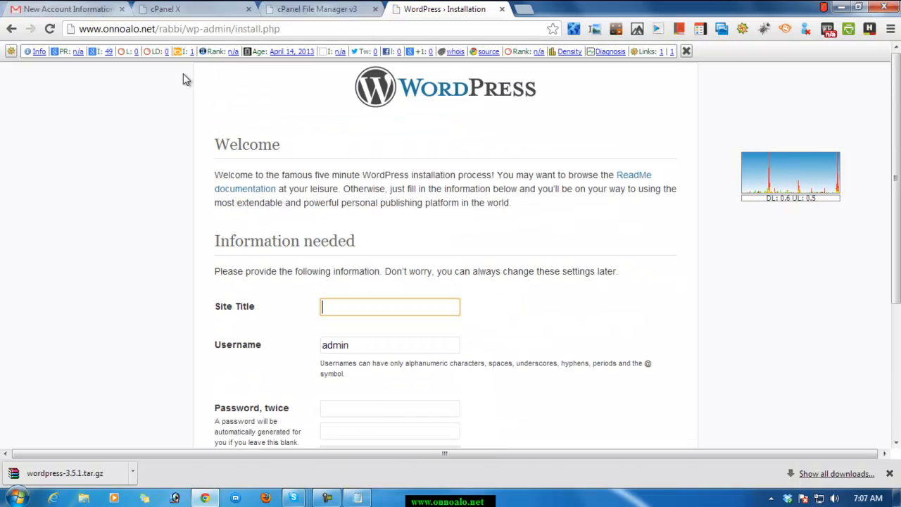
scroll(261, 181, "down", 1)
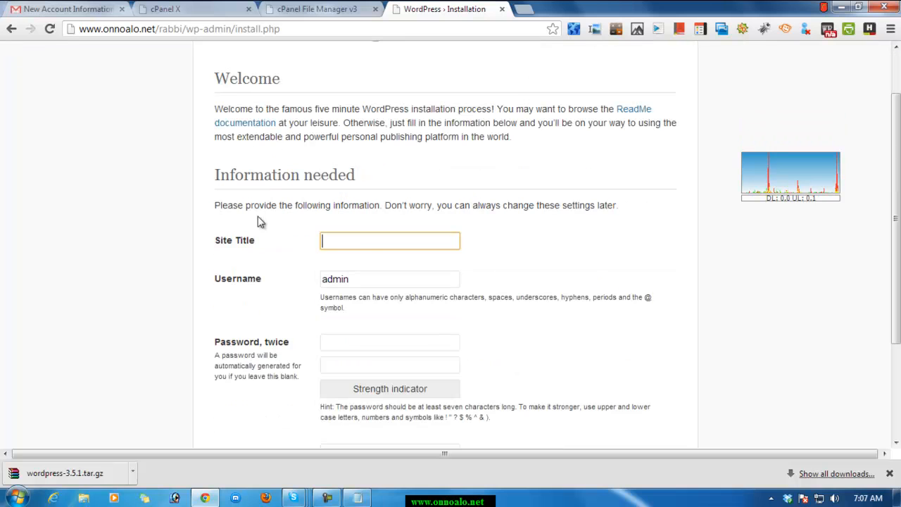
Enter My Test WordPress Site as the site title, correcting the spelling of WordPress with the spell-check suggestion.
left_click(367, 246)
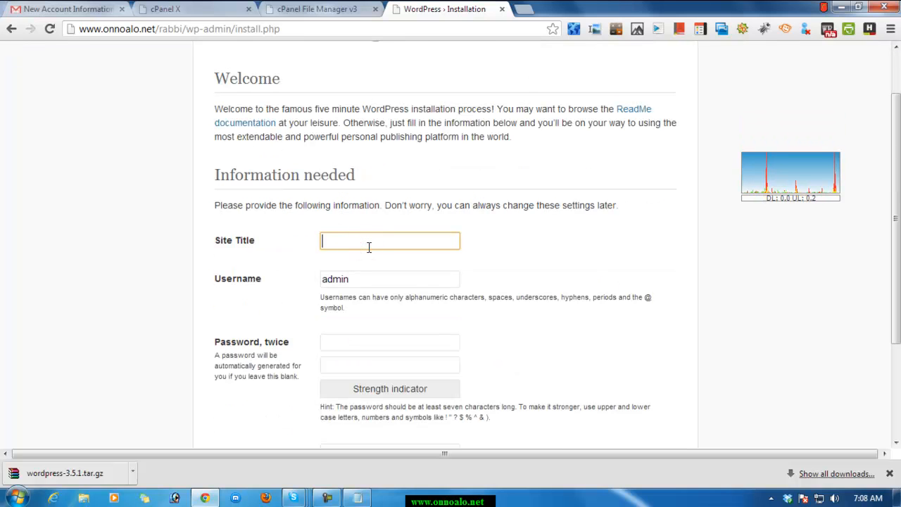
type("My Test Wordpr")
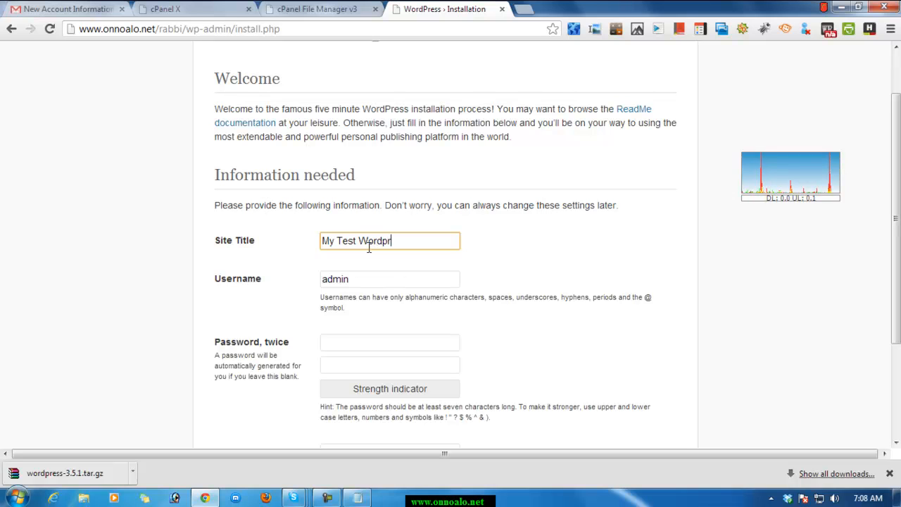
type("ess Site")
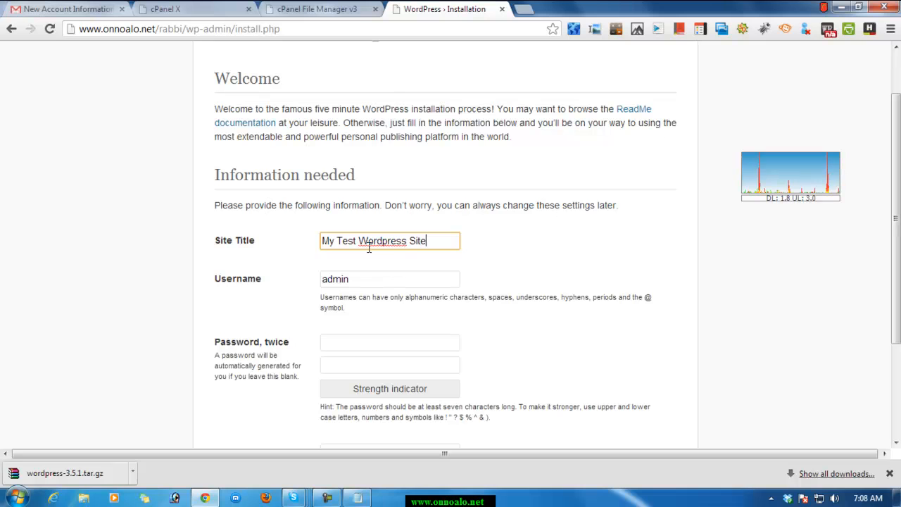
right_click(395, 246)
left_click(440, 127)
left_click(446, 240)
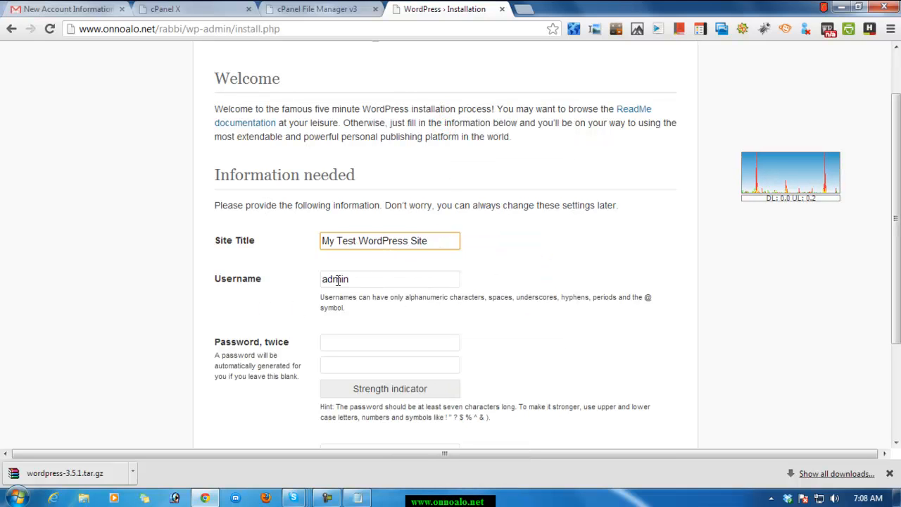
Replace the suggested admin username in the installation form with rabbi.
left_click_drag(372, 280, 311, 282)
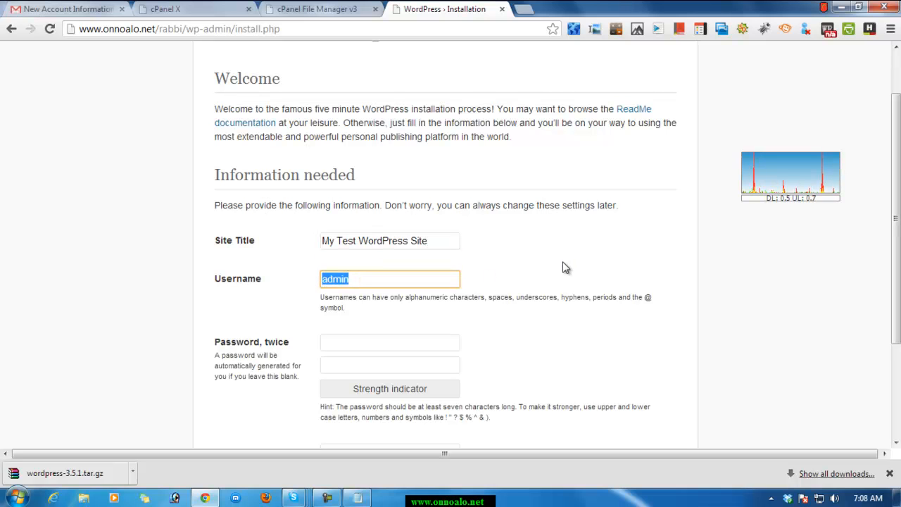
left_click(426, 282)
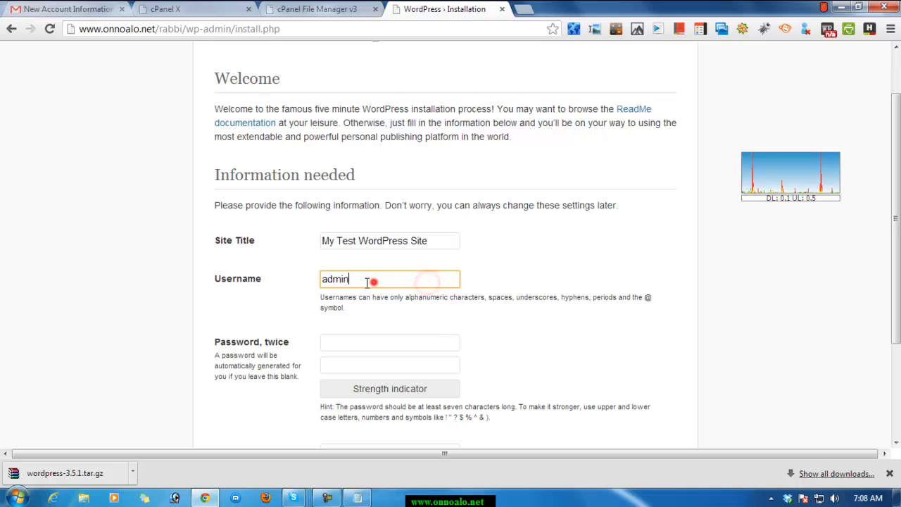
left_click_drag(366, 282, 318, 282)
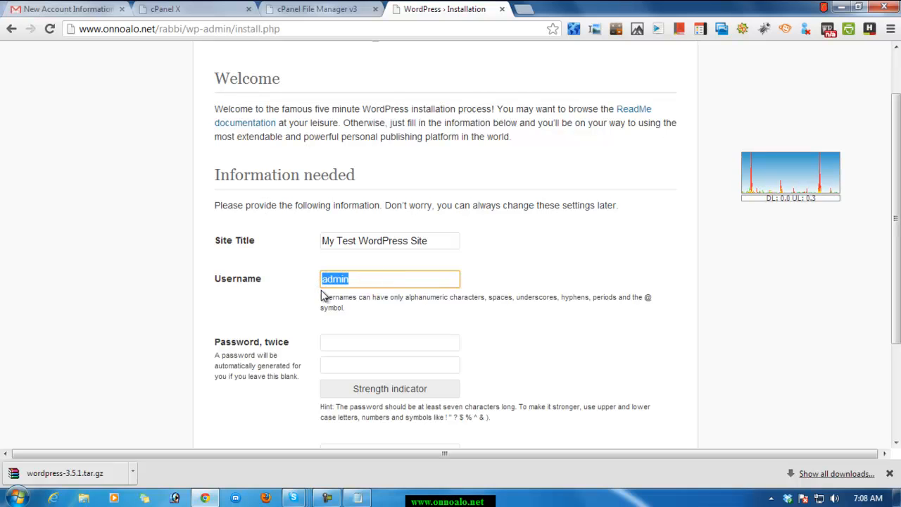
left_click(380, 281)
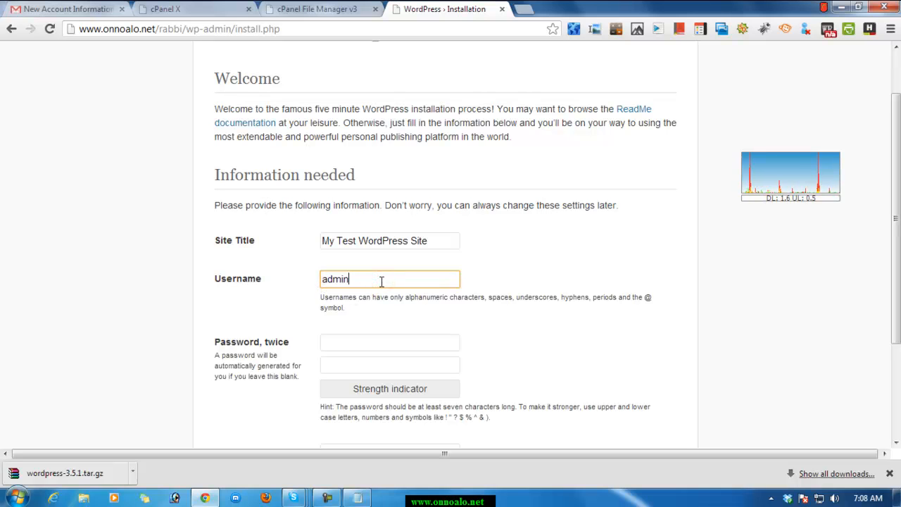
double_click(380, 281)
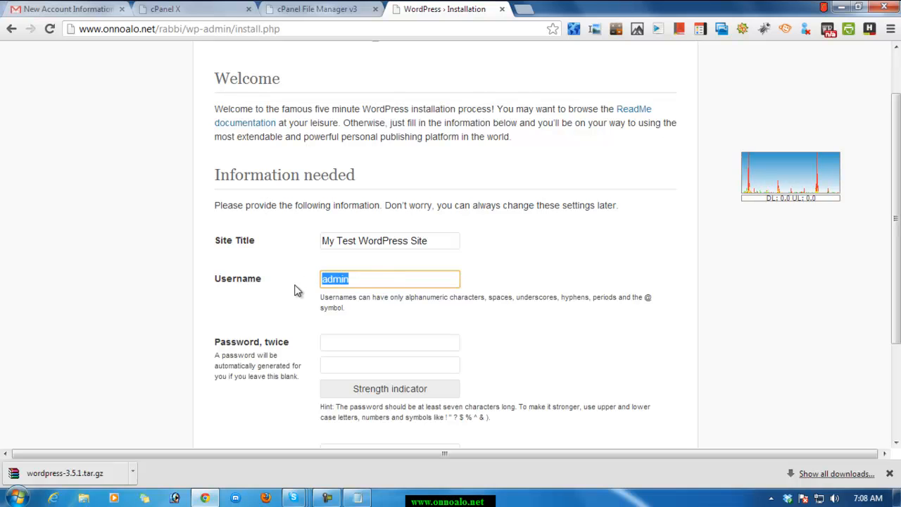
key("BackSpace")
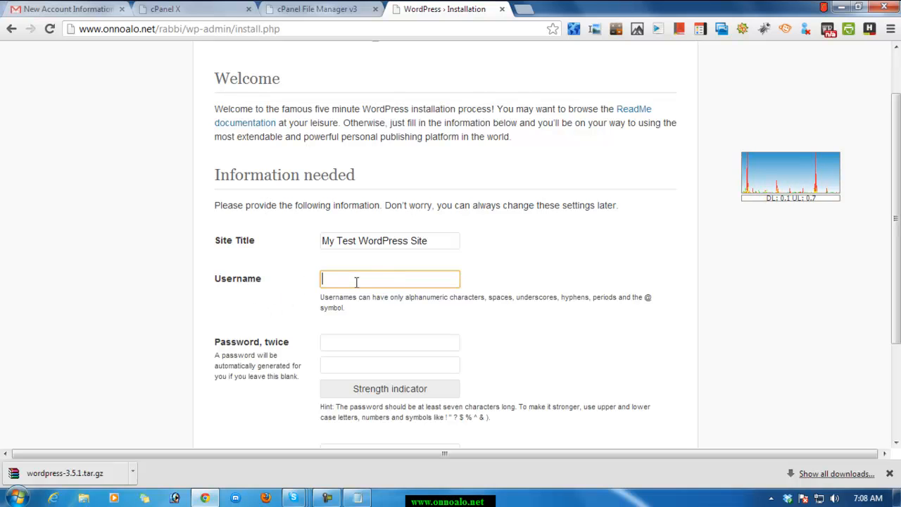
type("rabbi")
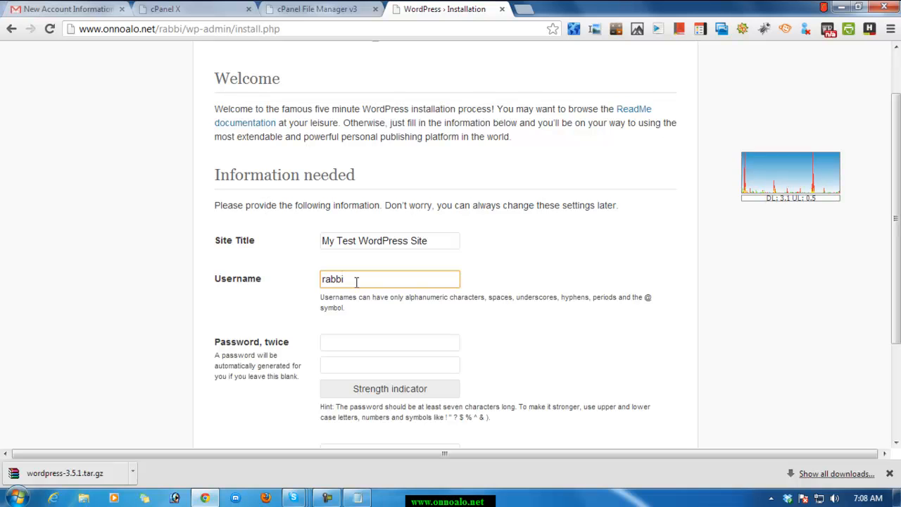
Copy the password from the Notepad note and paste it into both password fields of the installation form.
left_click(375, 342)
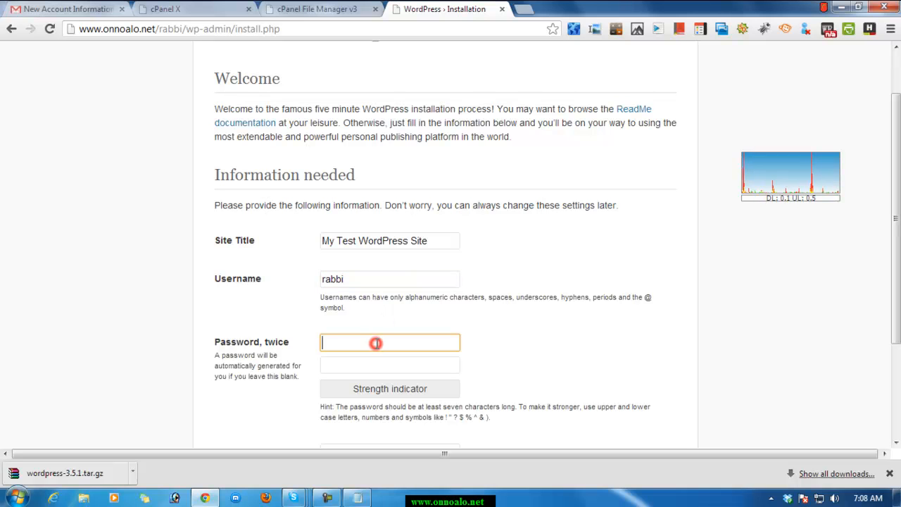
left_click(358, 498)
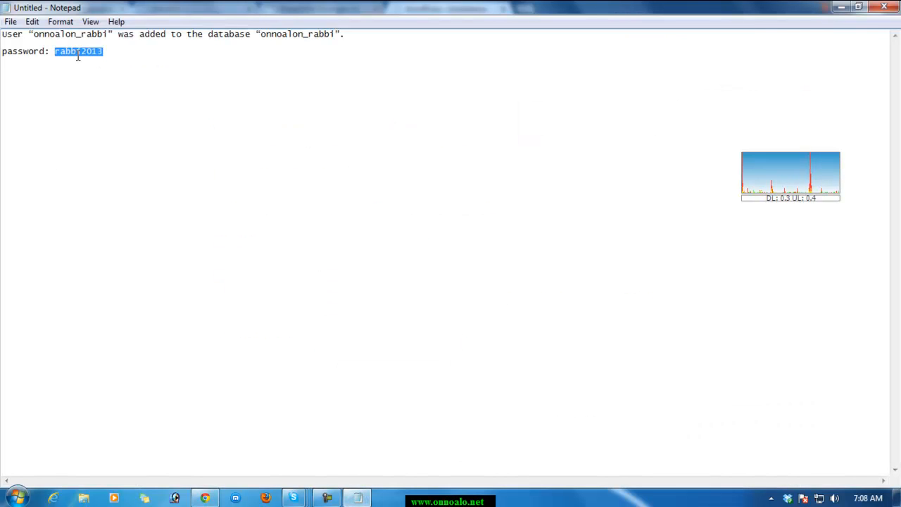
right_click(77, 54)
left_click(95, 98)
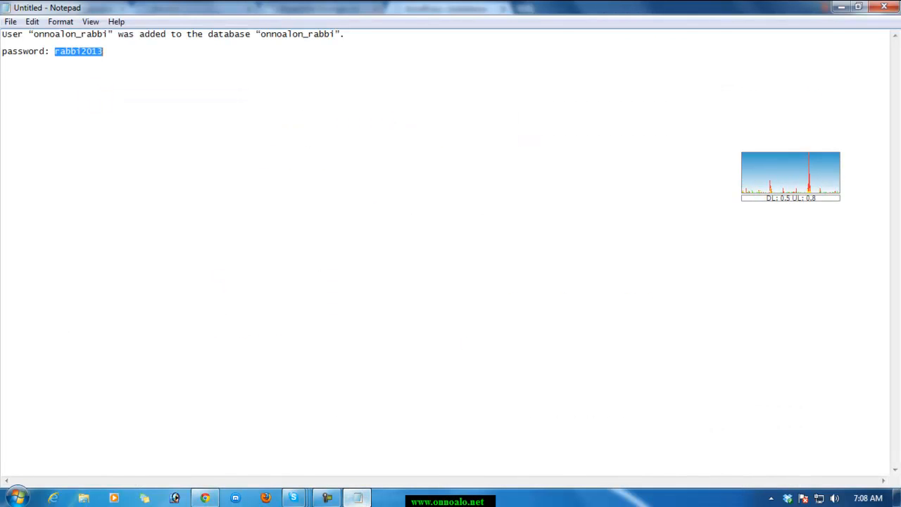
left_click(358, 498)
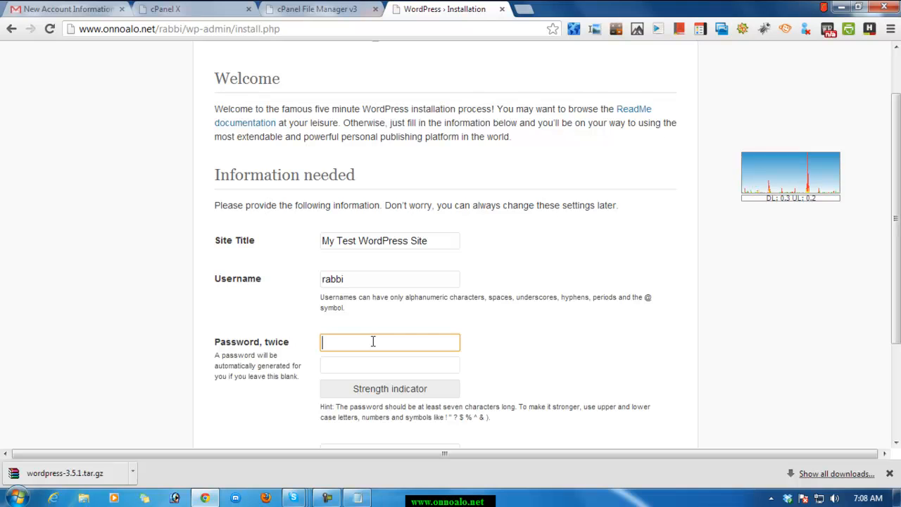
key("ctrl+v")
left_click(365, 366)
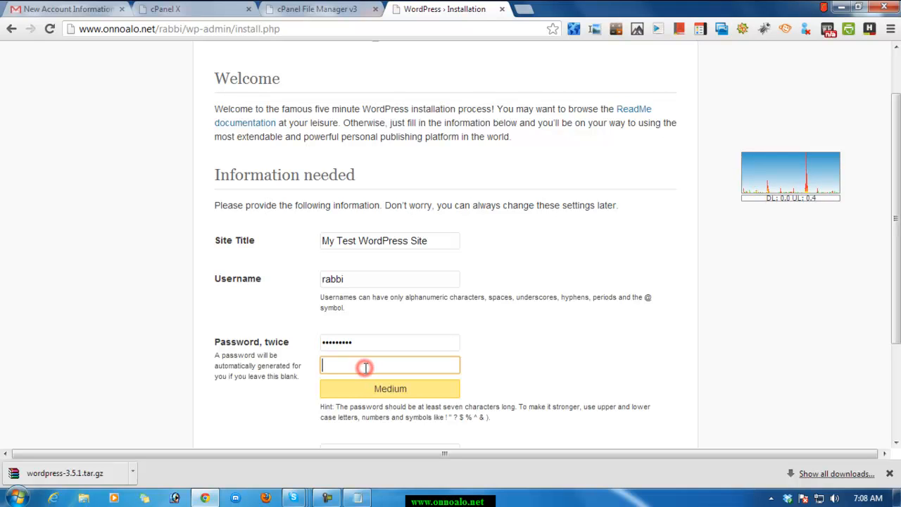
left_click(537, 340)
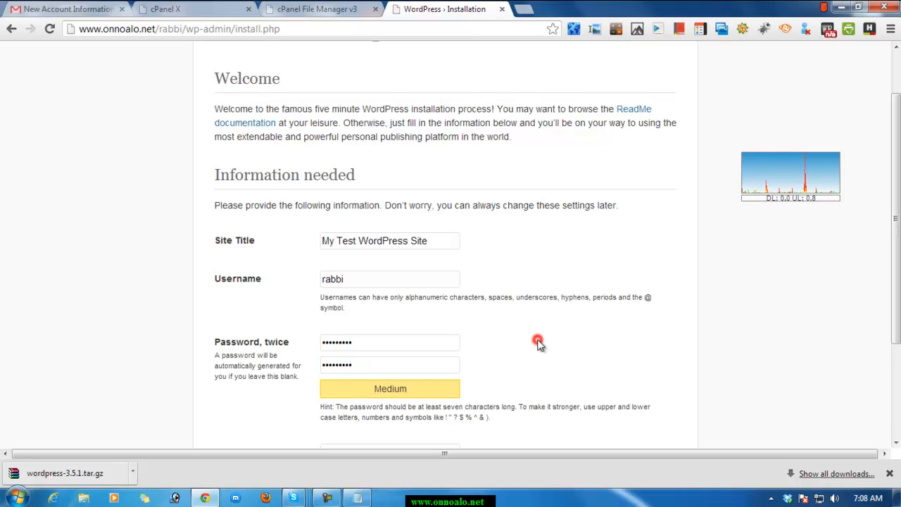
Write the administrator's e-mail address on a new line below the password in the Notepad note.
scroll(527, 352, "down", 3)
left_click(344, 305)
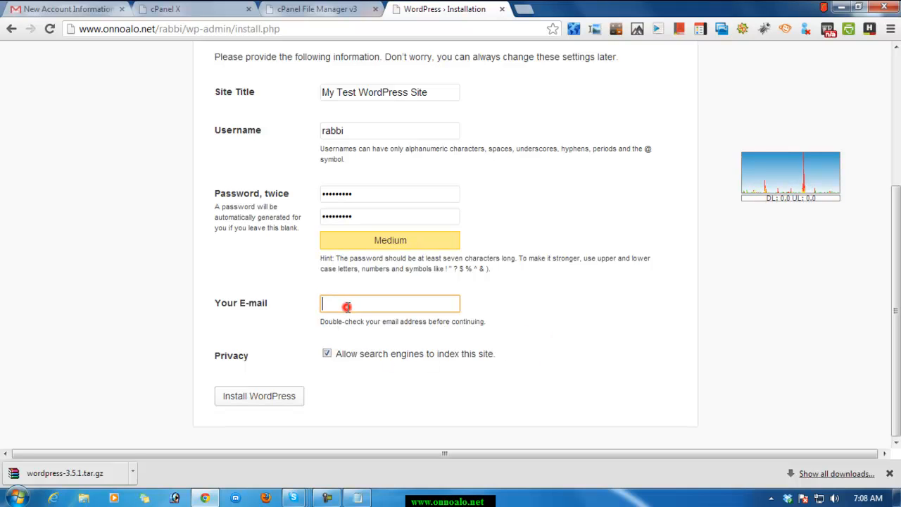
left_click(357, 497)
left_click(115, 55)
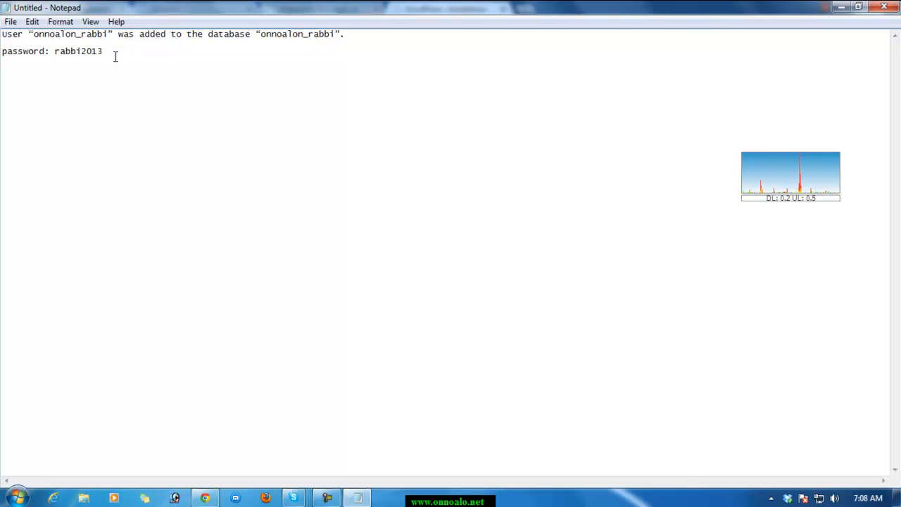
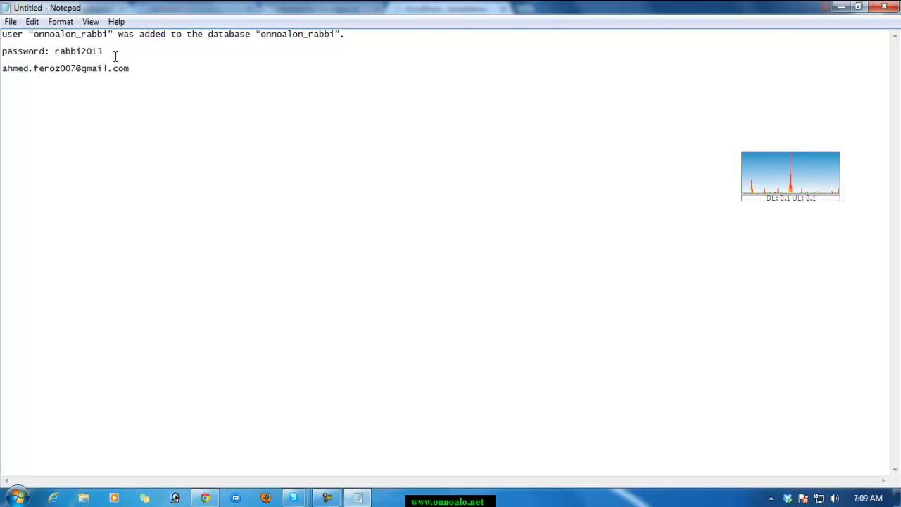
Copy the e-mail address from the Notepad note into the Your E-mail field of the WordPress installation form.
double_click(59, 69)
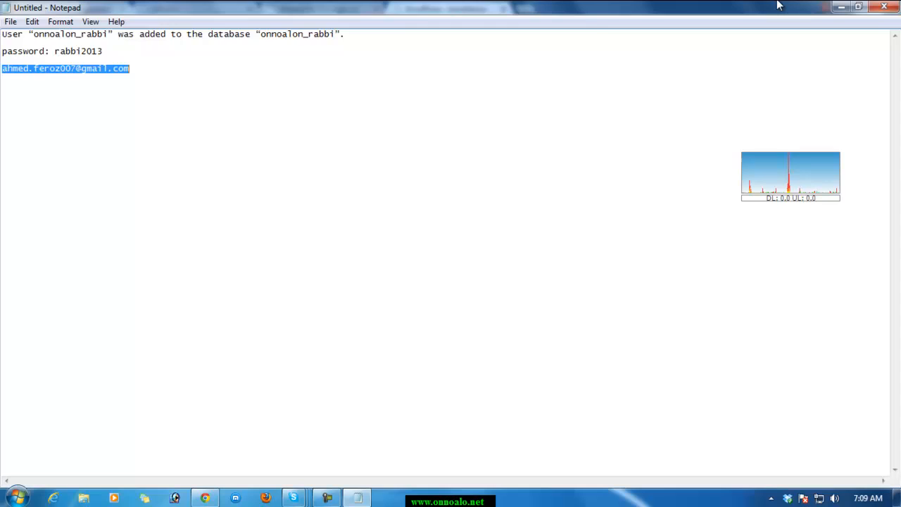
left_click(841, 7)
left_click(363, 302)
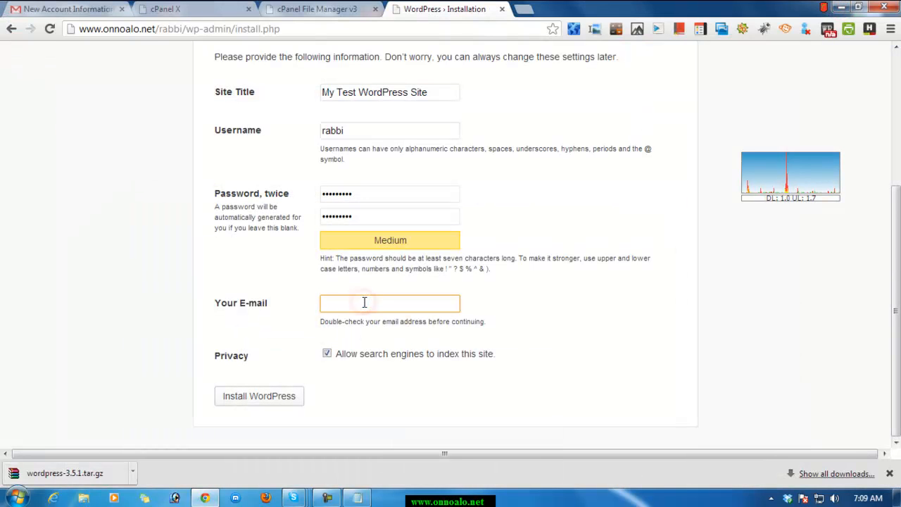
key("ctrl+v")
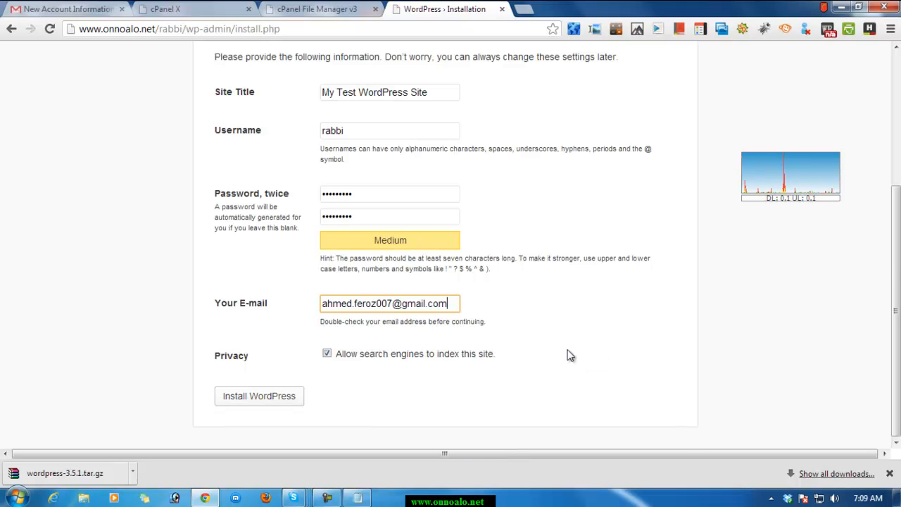
Check the completed form, install WordPress with the entered details, and read through the resulting installation message.
scroll(569, 356, "up", 3)
scroll(567, 328, "down", 3)
left_click(267, 398)
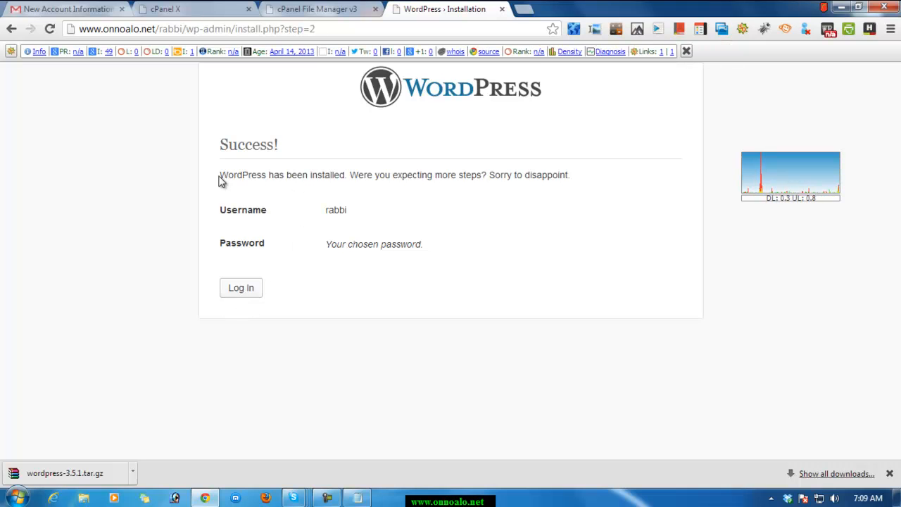
left_click_drag(225, 176, 574, 176)
left_click(572, 186)
Continue to the login page of the new WordPress site and enter rabbi as the username.
left_click(235, 290)
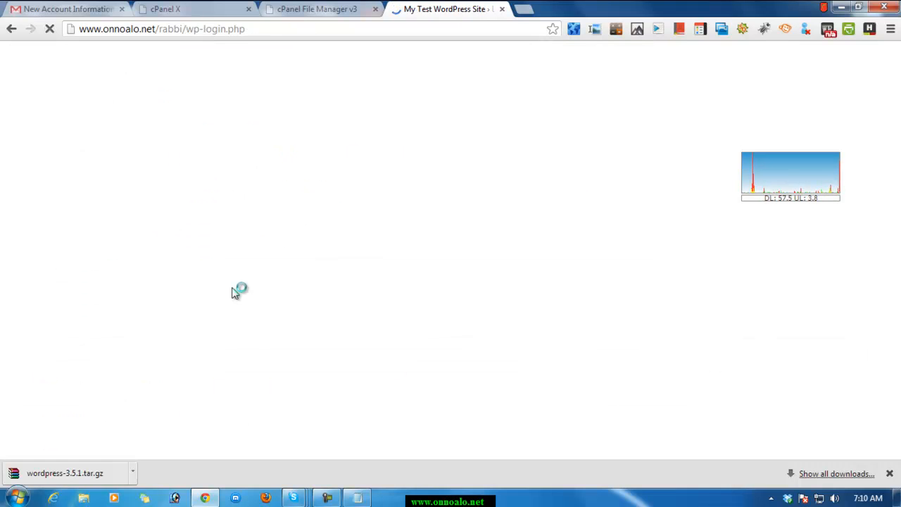
left_click(388, 224)
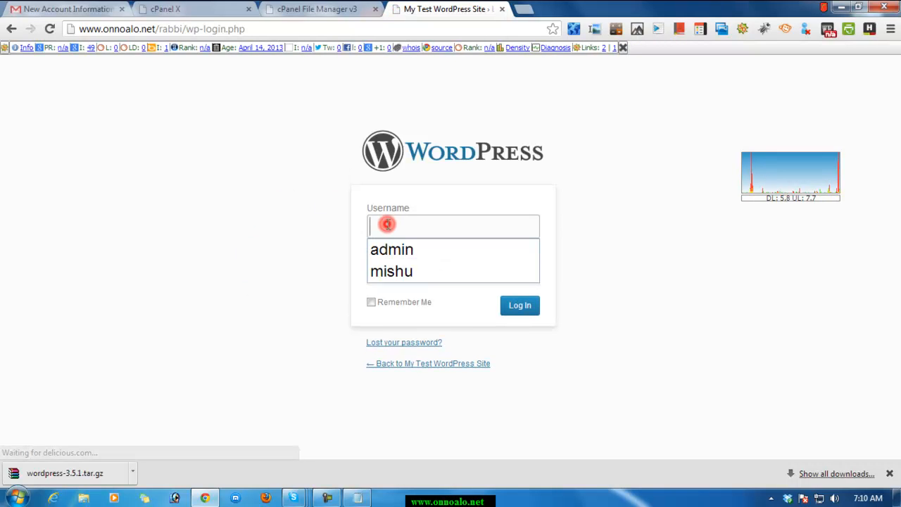
left_click(364, 498)
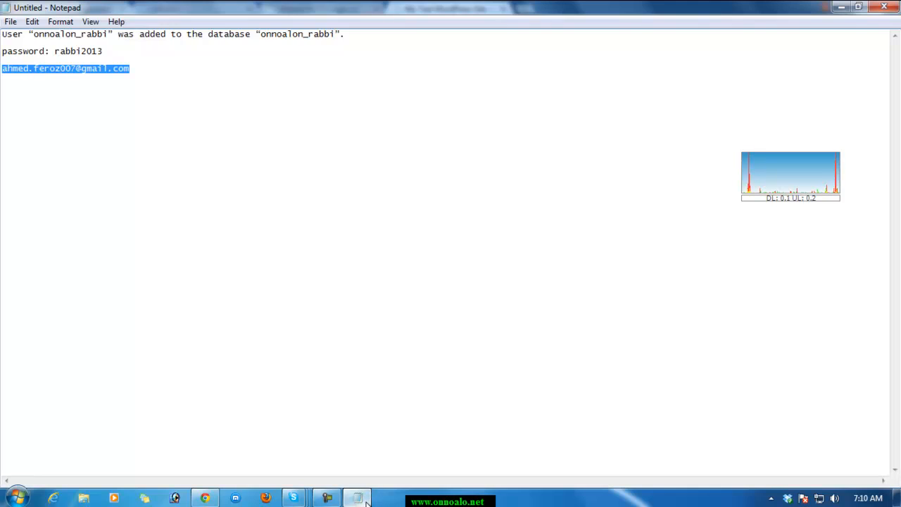
left_click(361, 498)
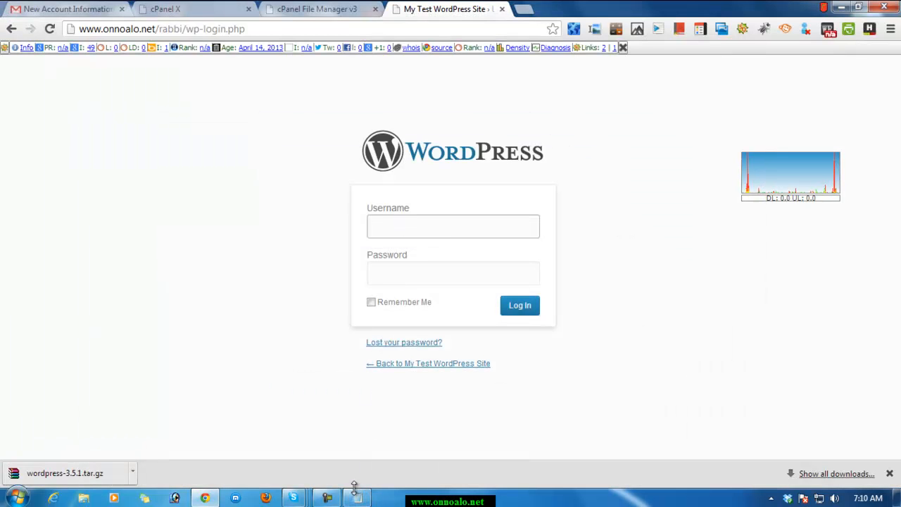
left_click(453, 227)
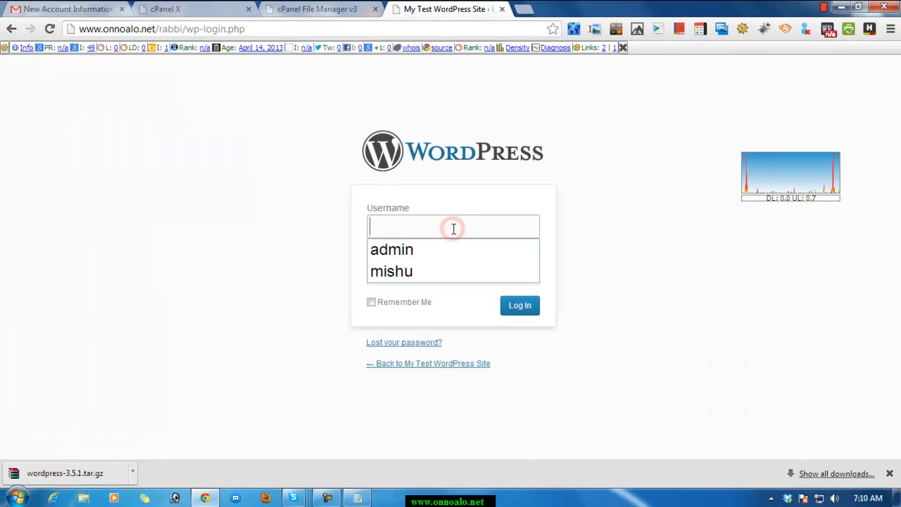
type("rabbi")
key("Tab")
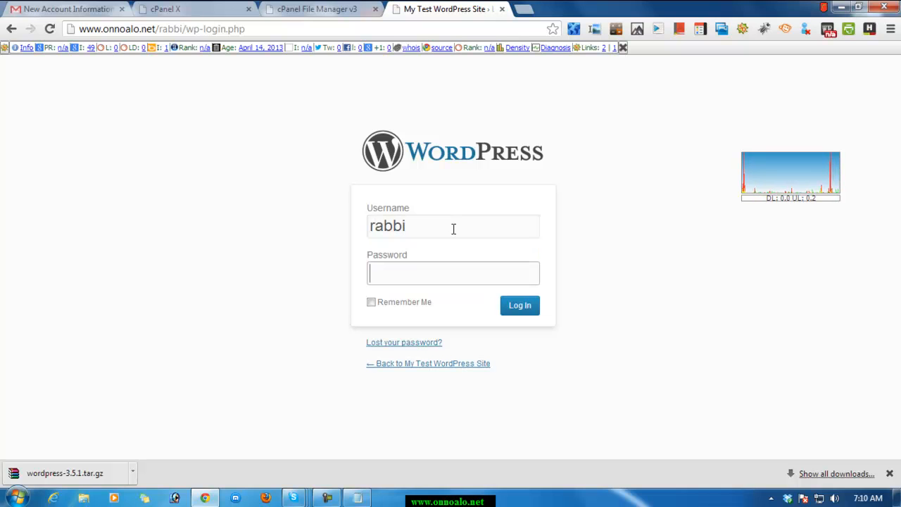
Copy the password from the Notepad note into the login form's password field and log in to WordPress.
left_click(310, 455)
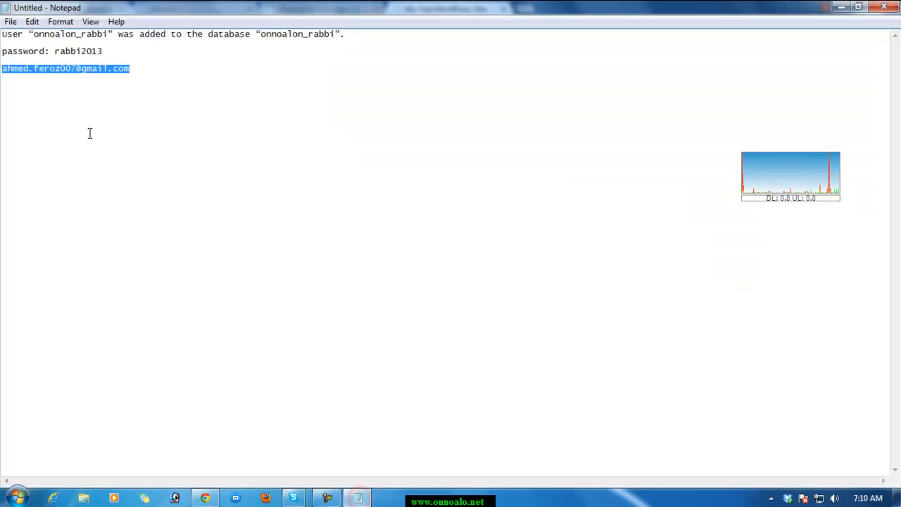
double_click(79, 52)
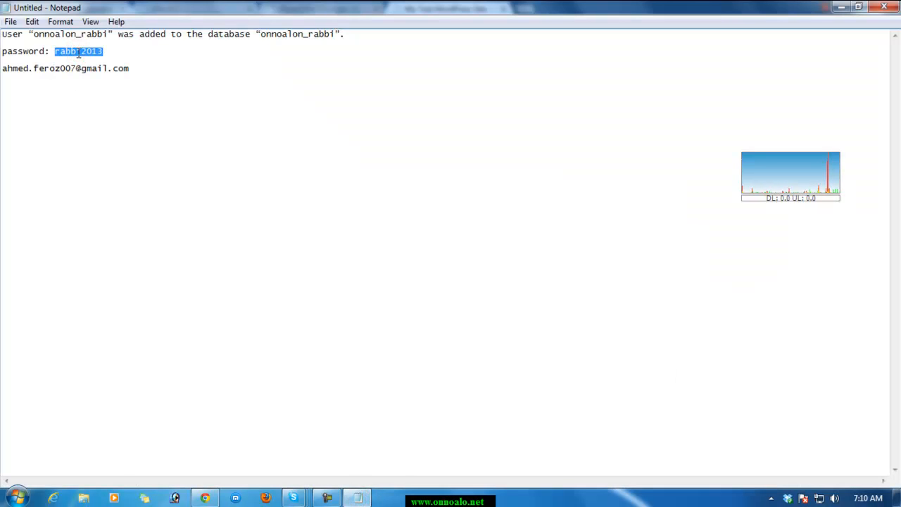
key("alt+Tab")
left_click(453, 276)
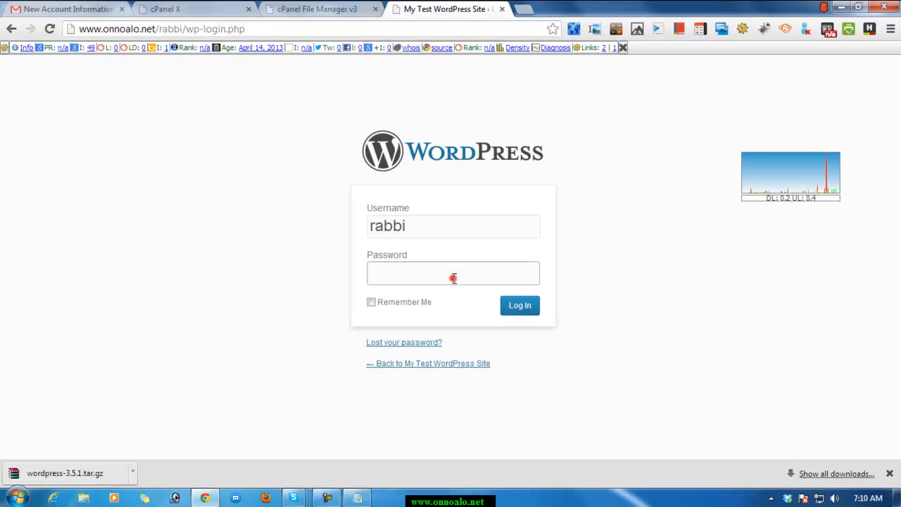
key("ctrl+v")
left_click(527, 305)
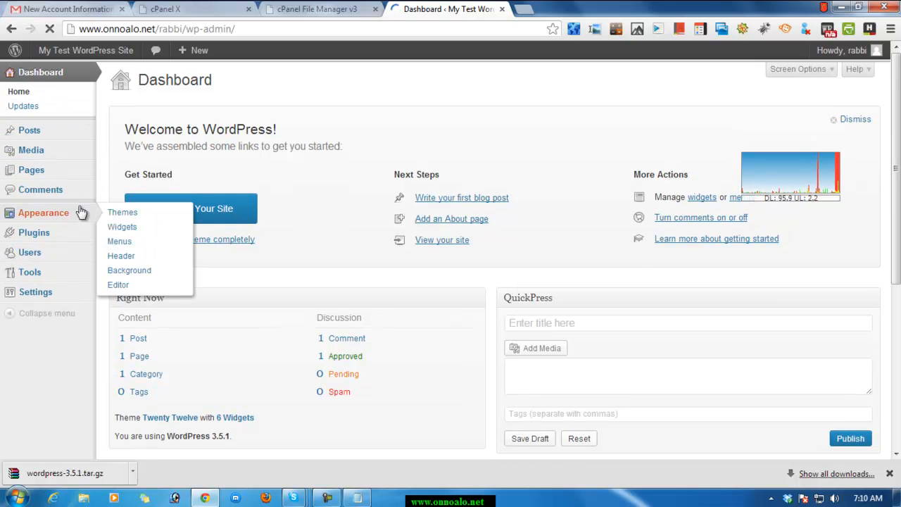
Visit the My Test WordPress Site front page in a separate browser tab, look over its content, and close that tab.
mouse_move(58, 50)
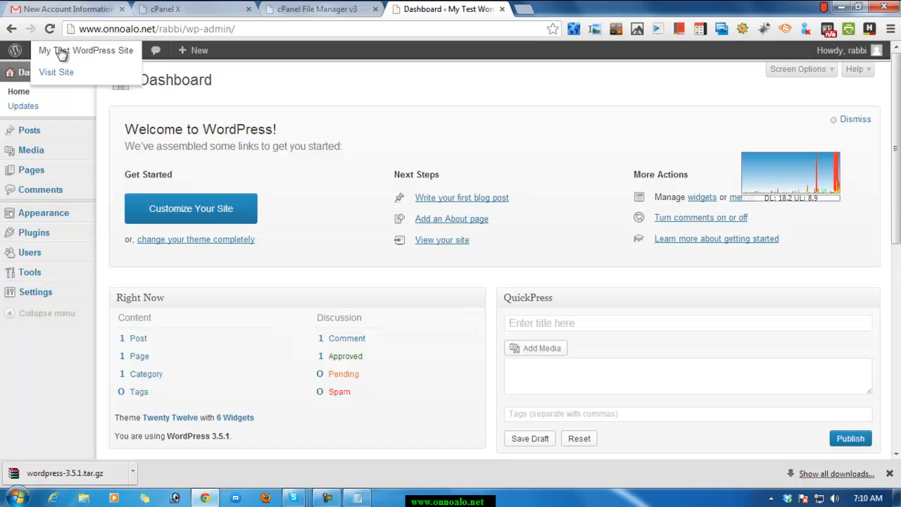
right_click(56, 73)
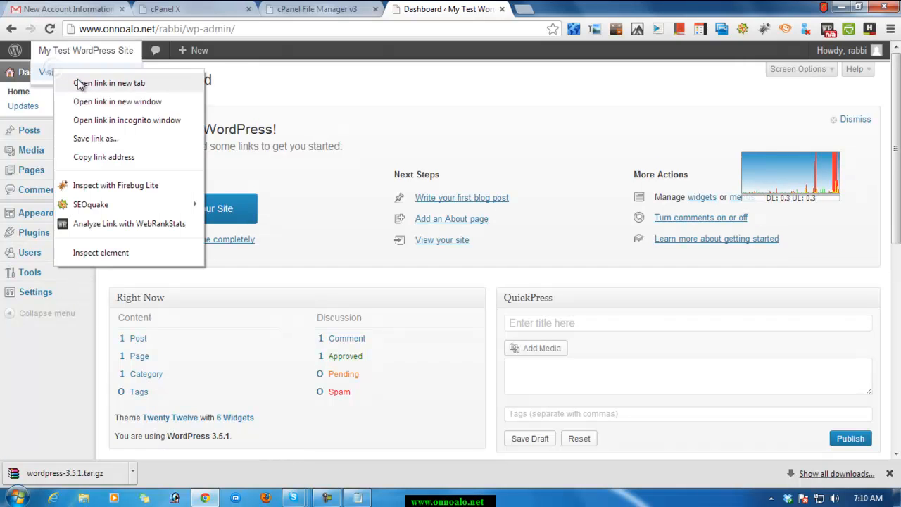
left_click(77, 82)
left_click(567, 12)
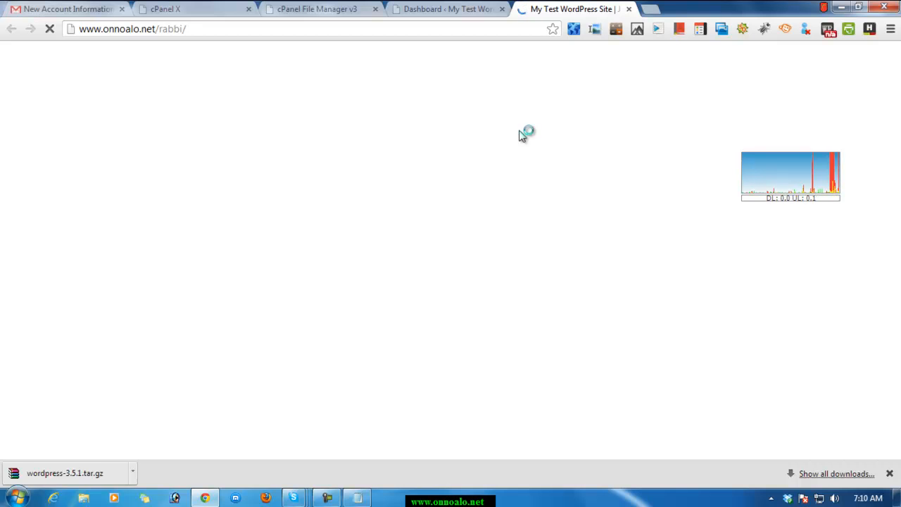
scroll(461, 224, "down", 3)
scroll(320, 242, "down", 2)
scroll(323, 244, "up", 5)
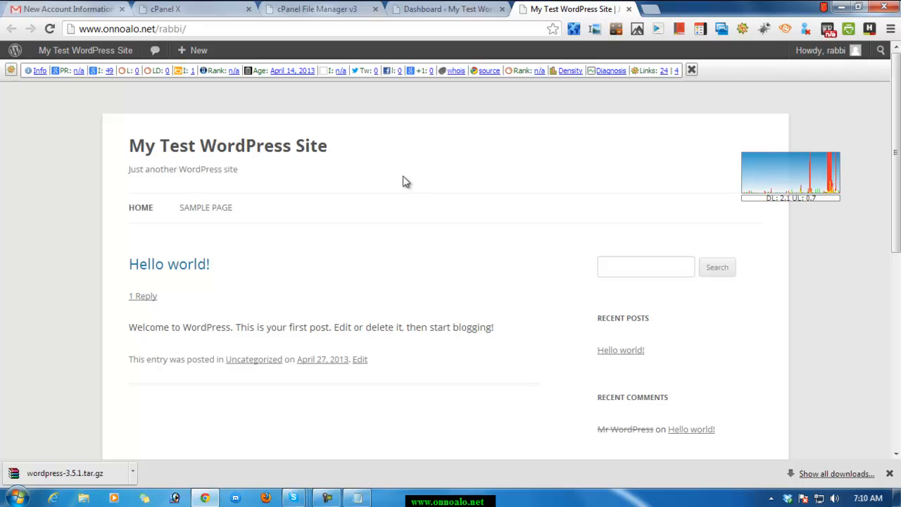
scroll(350, 303, "down", 5)
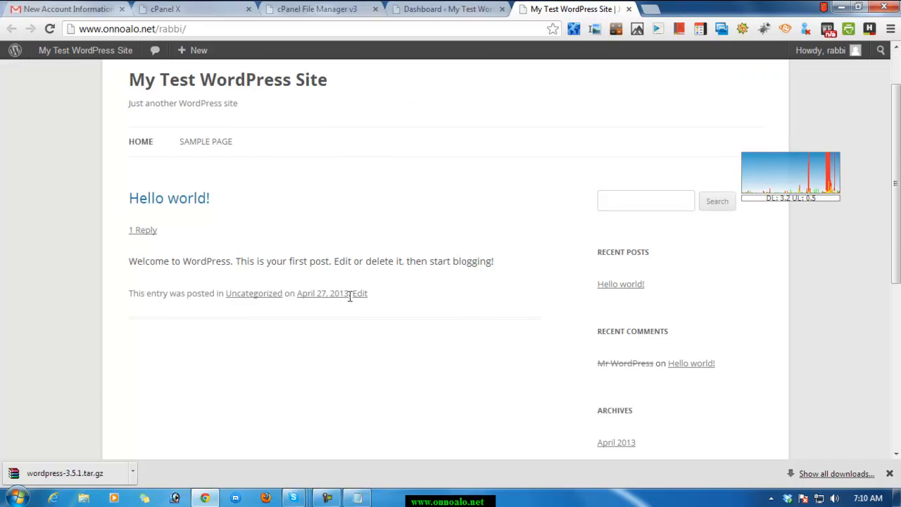
scroll(350, 303, "up", 6)
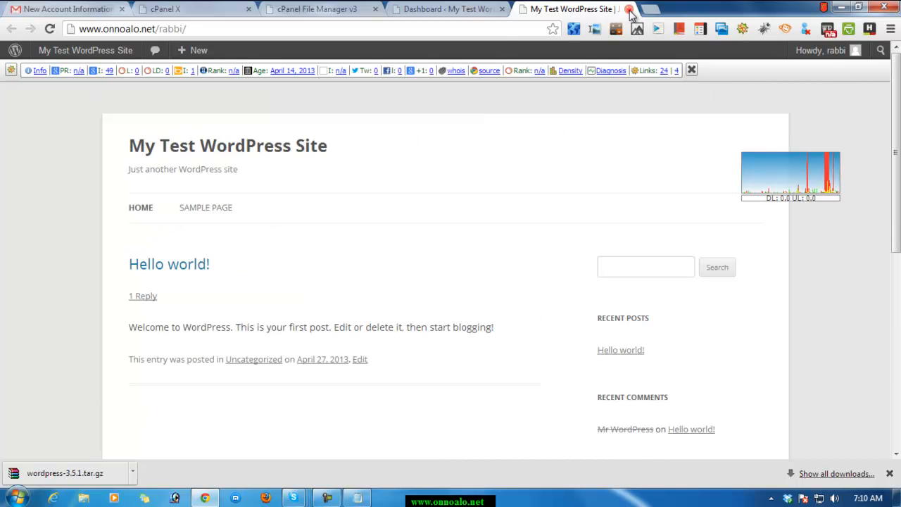
left_click(628, 9)
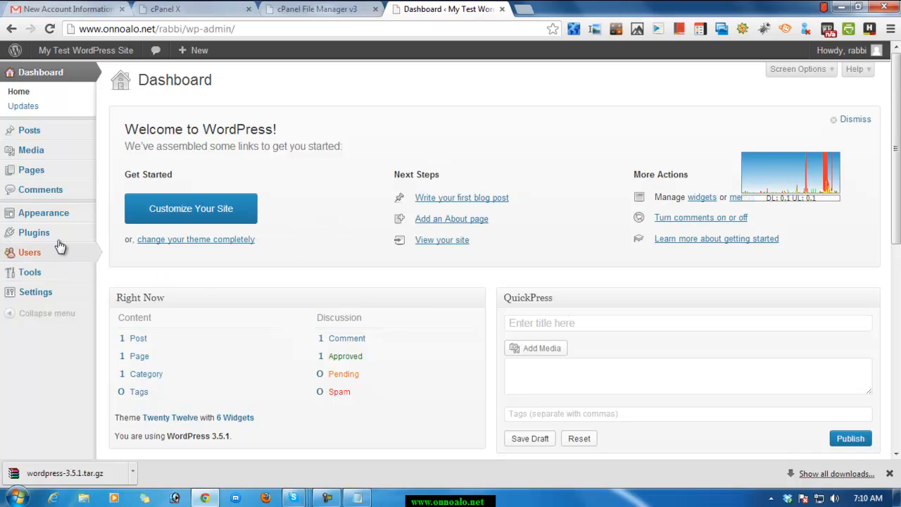
Open the site's theme management page and look through the current theme and the other available themes.
mouse_move(48, 215)
left_click(114, 214)
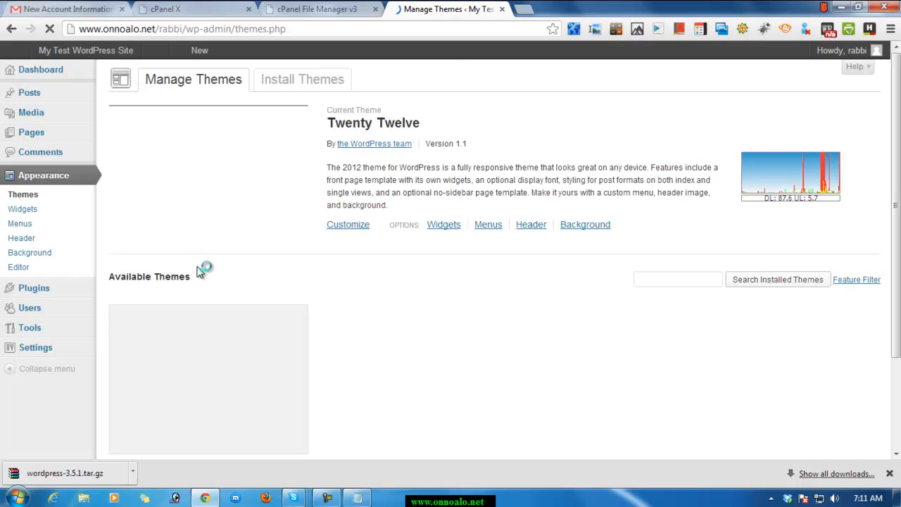
scroll(210, 278, "down", 3)
scroll(667, 342, "up", 2)
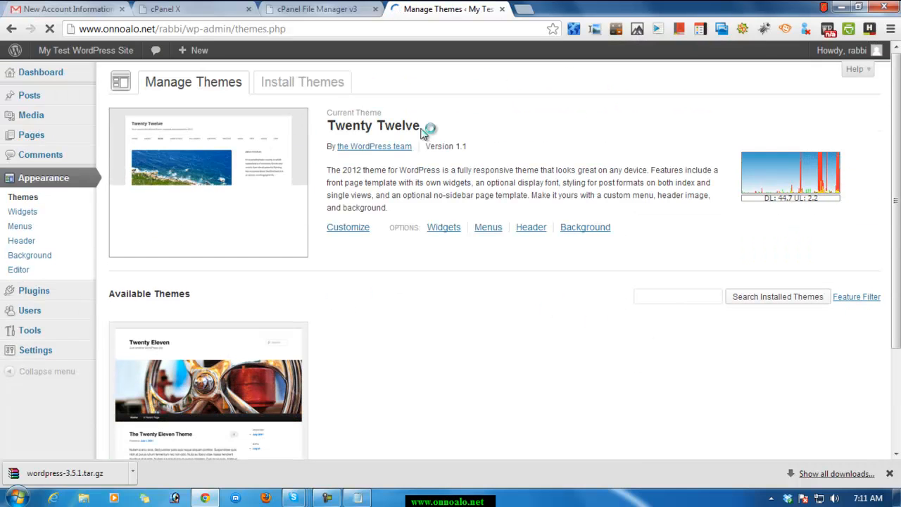
scroll(179, 361, "down", 2)
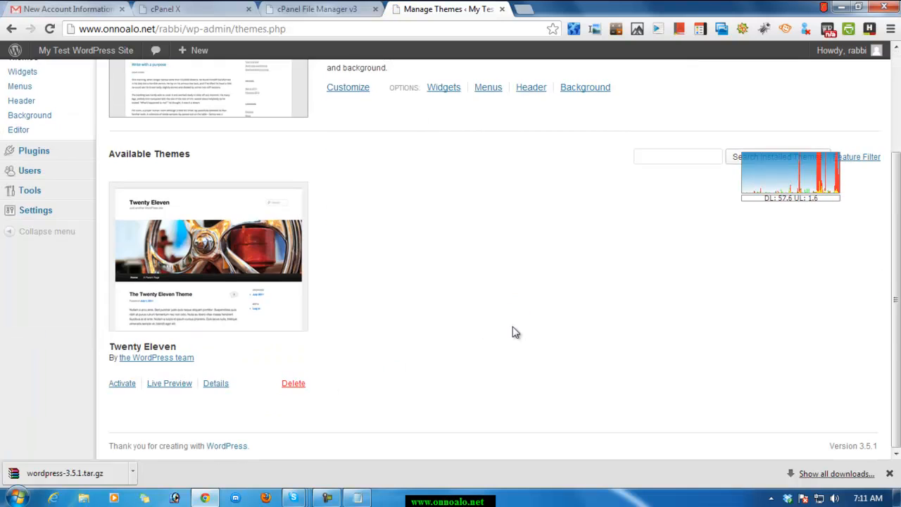
scroll(515, 332, "up", 2)
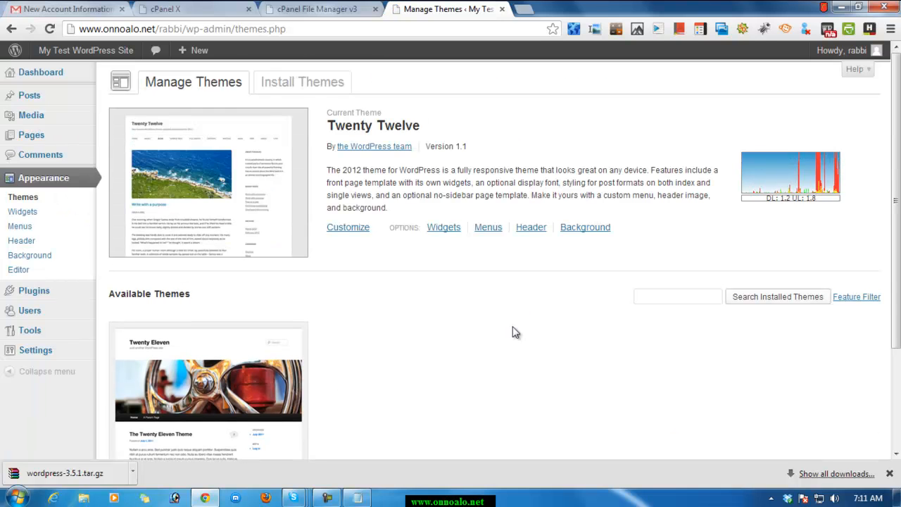
Browse the featured themes offered for installation and bring up the form for uploading a theme in .zip format.
left_click(316, 82)
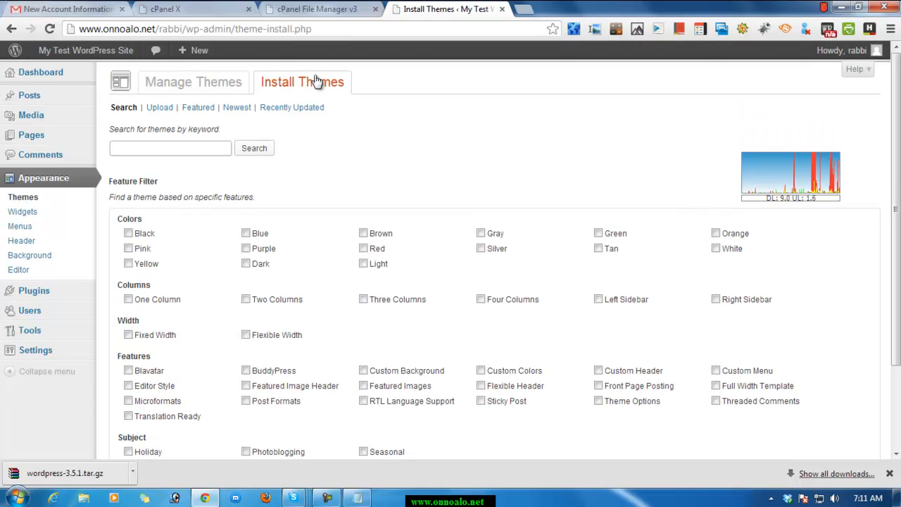
left_click(208, 109)
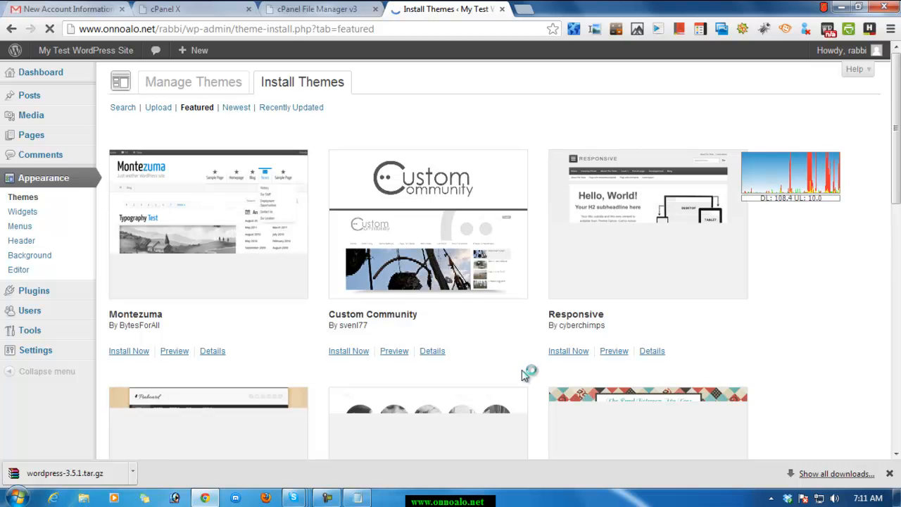
scroll(522, 372, "down", 6)
scroll(521, 370, "up", 6)
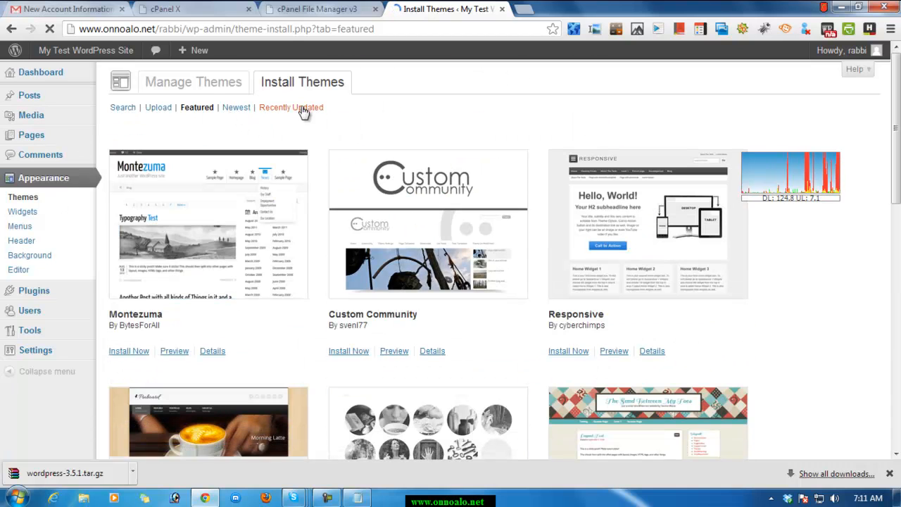
left_click(157, 111)
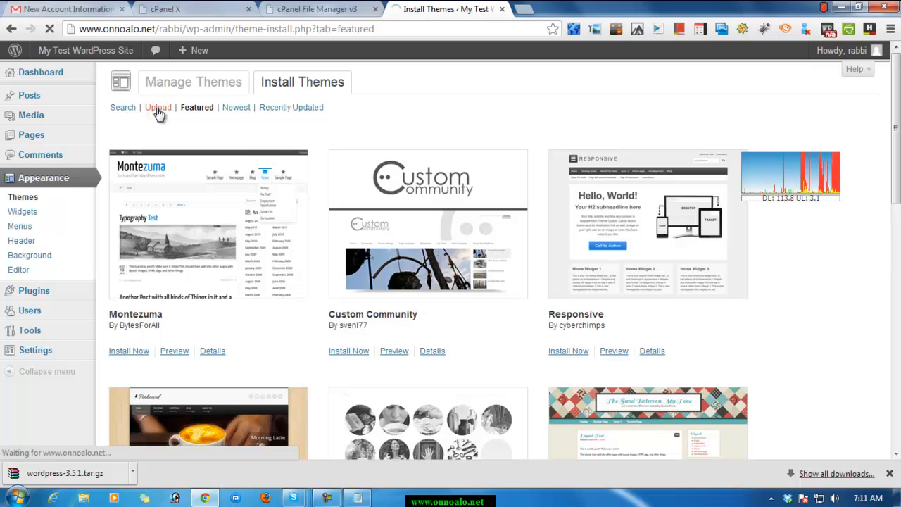
left_click(158, 111)
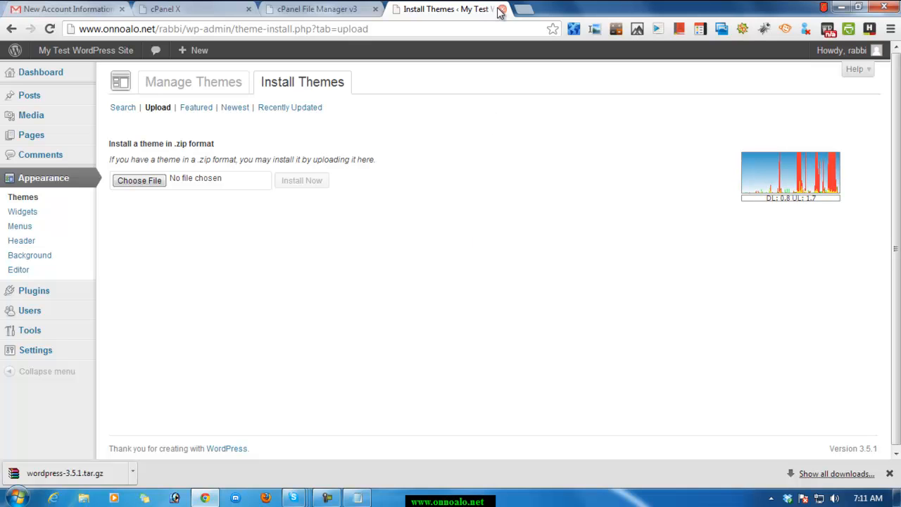
left_click(333, 501)
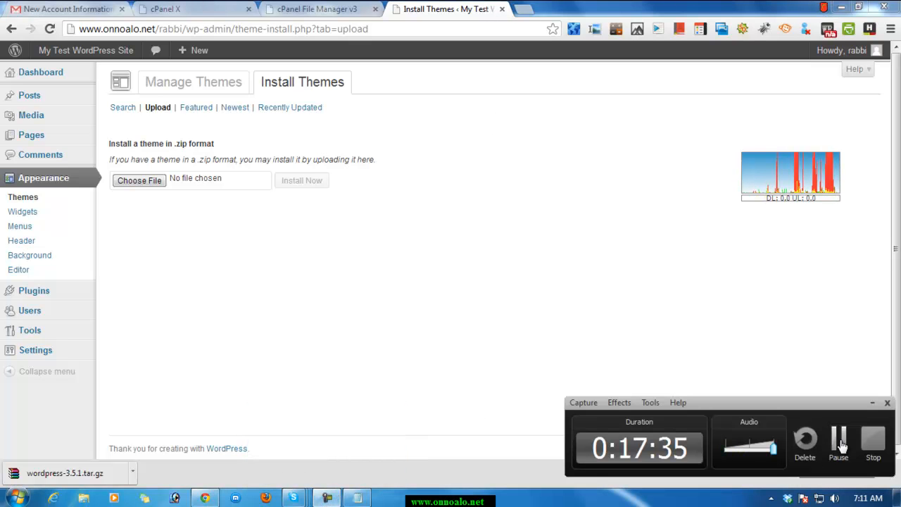
left_click(839, 442)
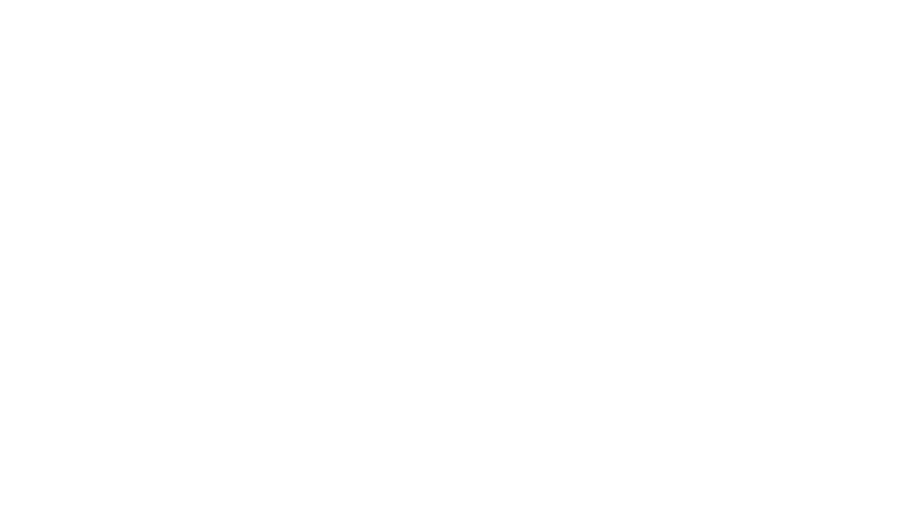